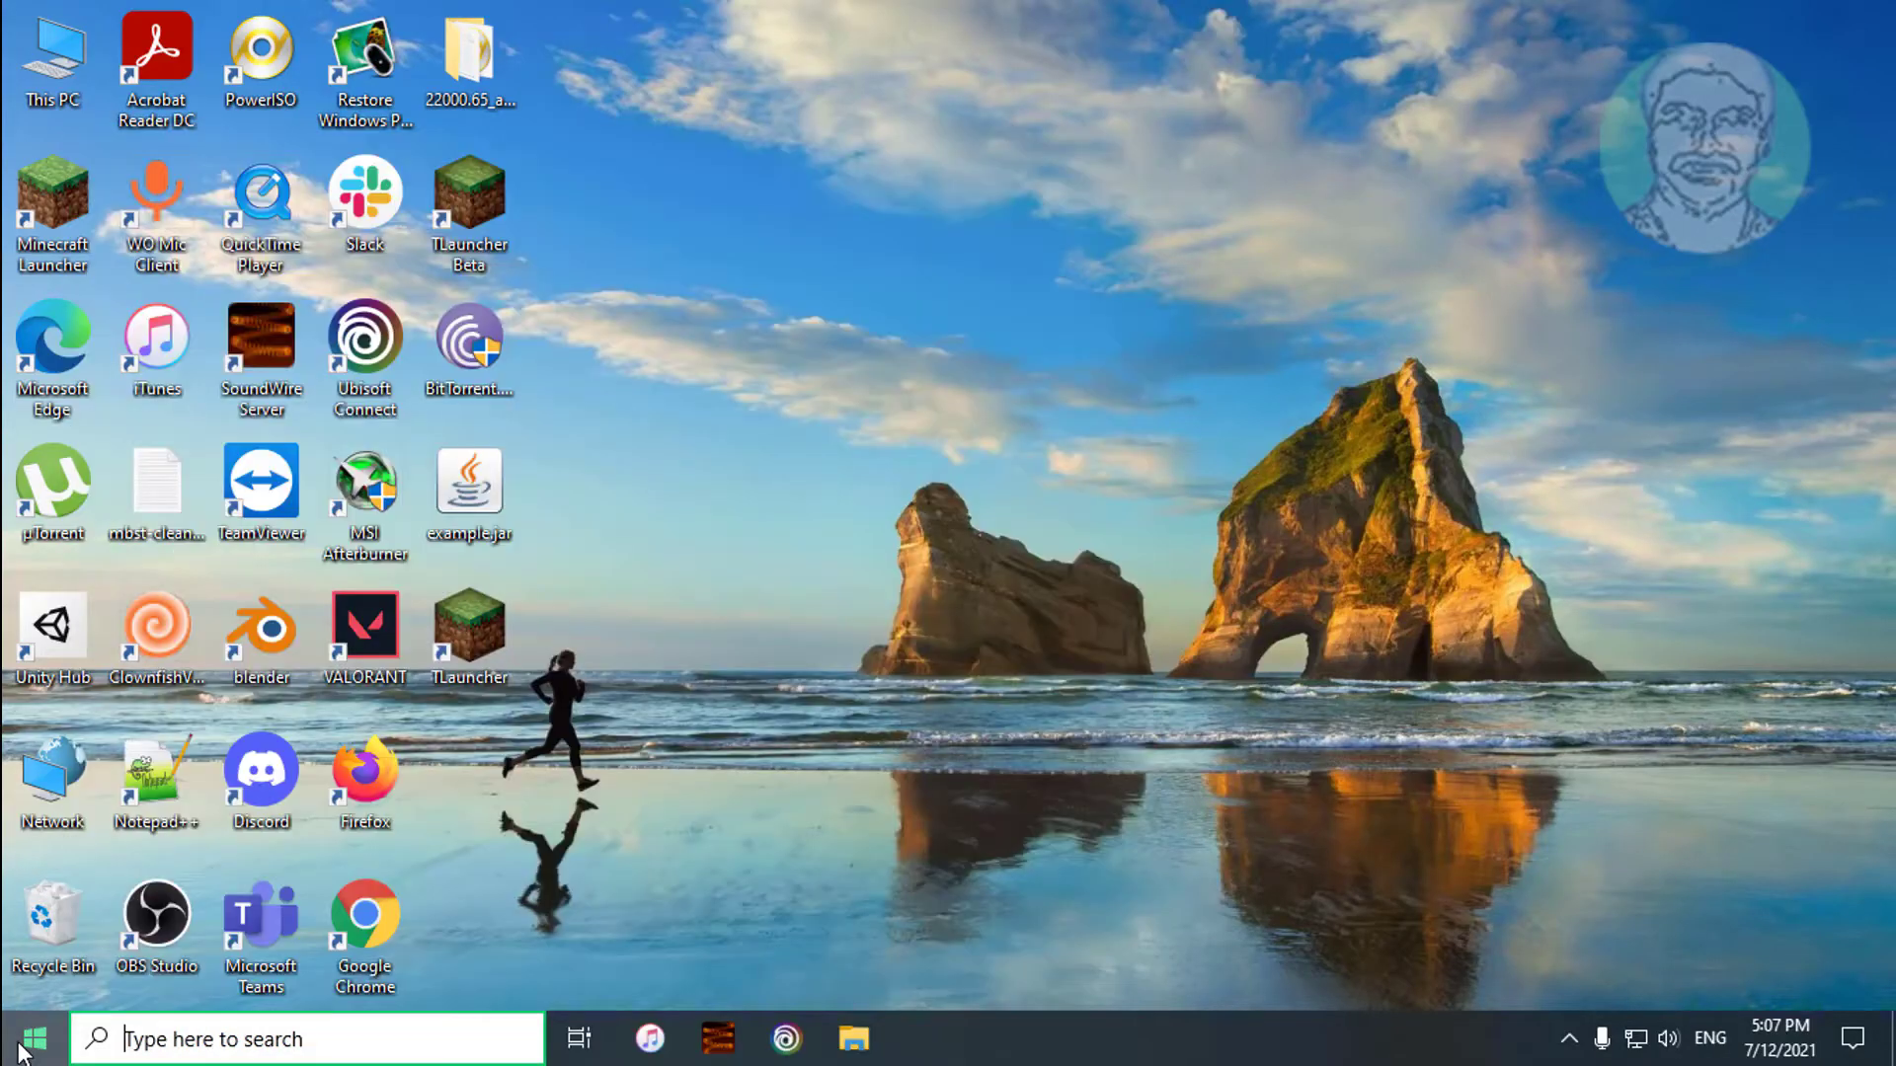
Step: From Start, reach Settings > Apps and filter the installed apps for camera, selecting the Camera entry
click(21, 1048)
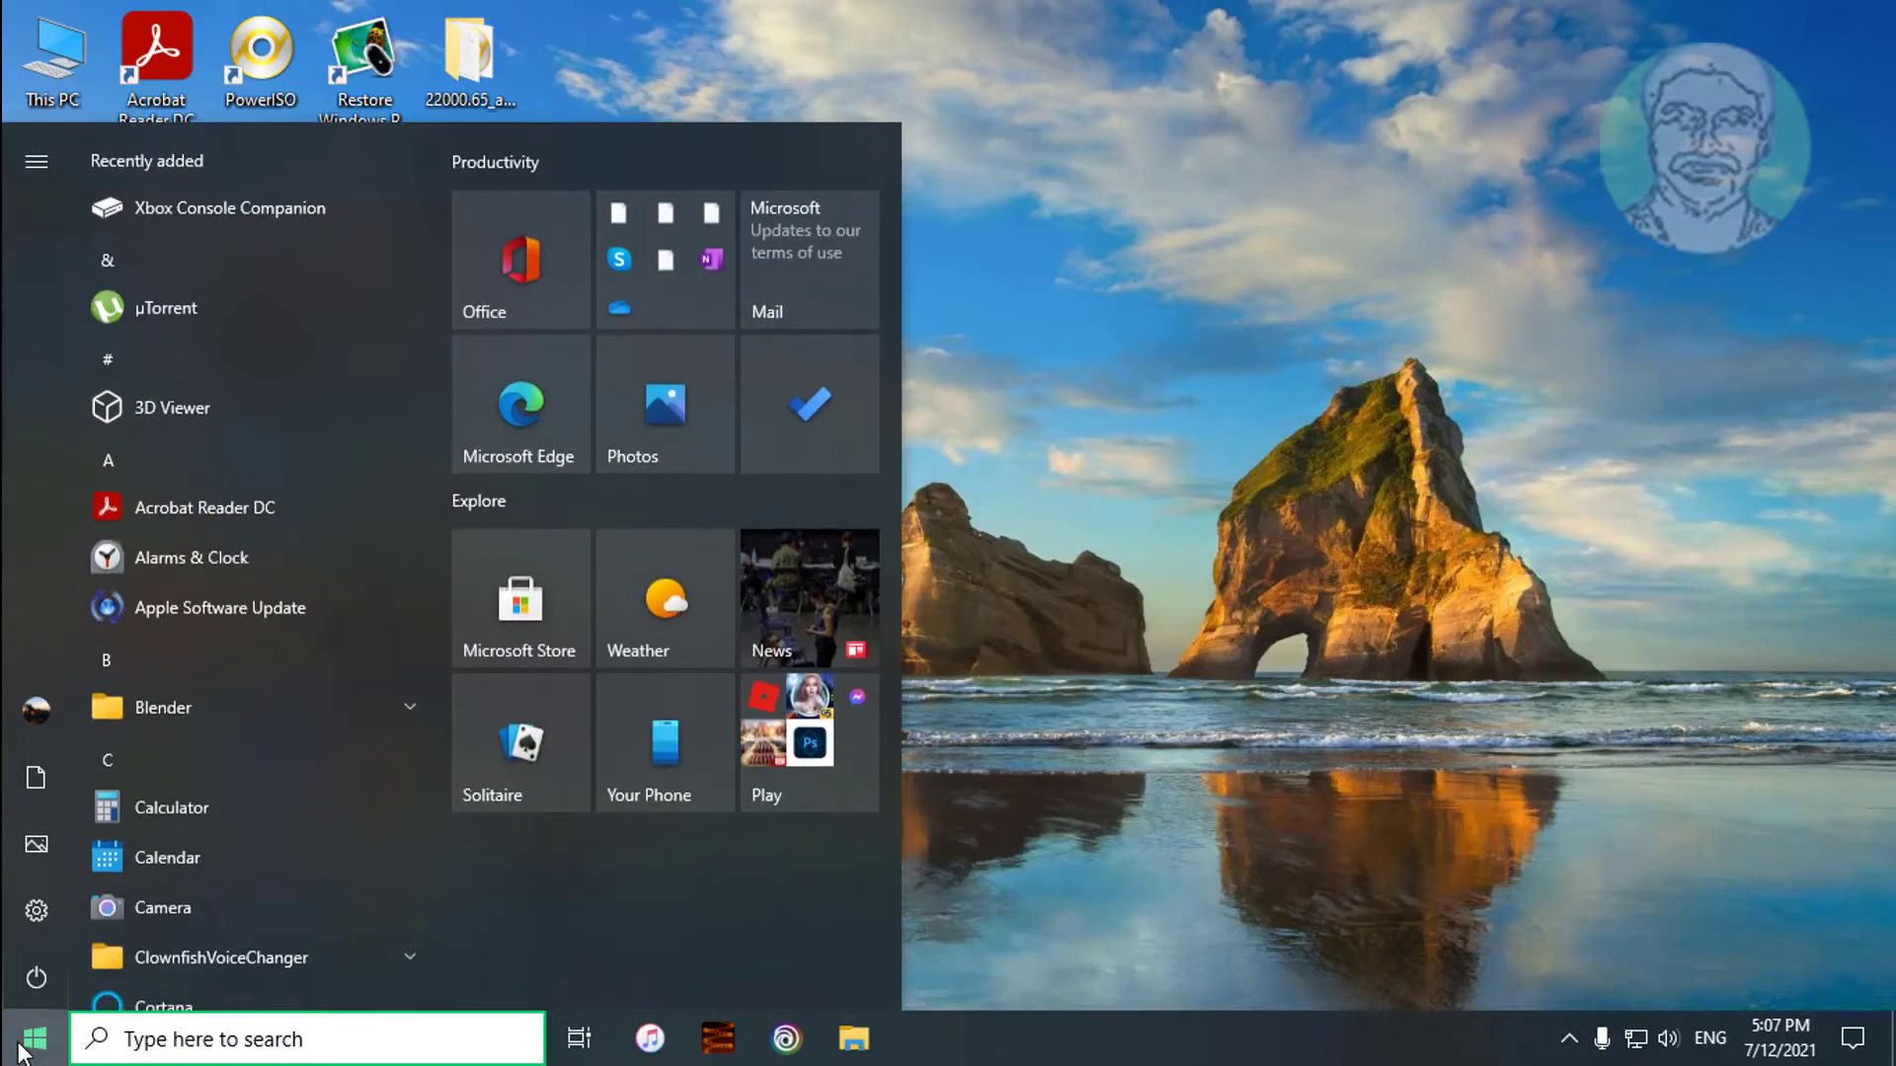
click(49, 912)
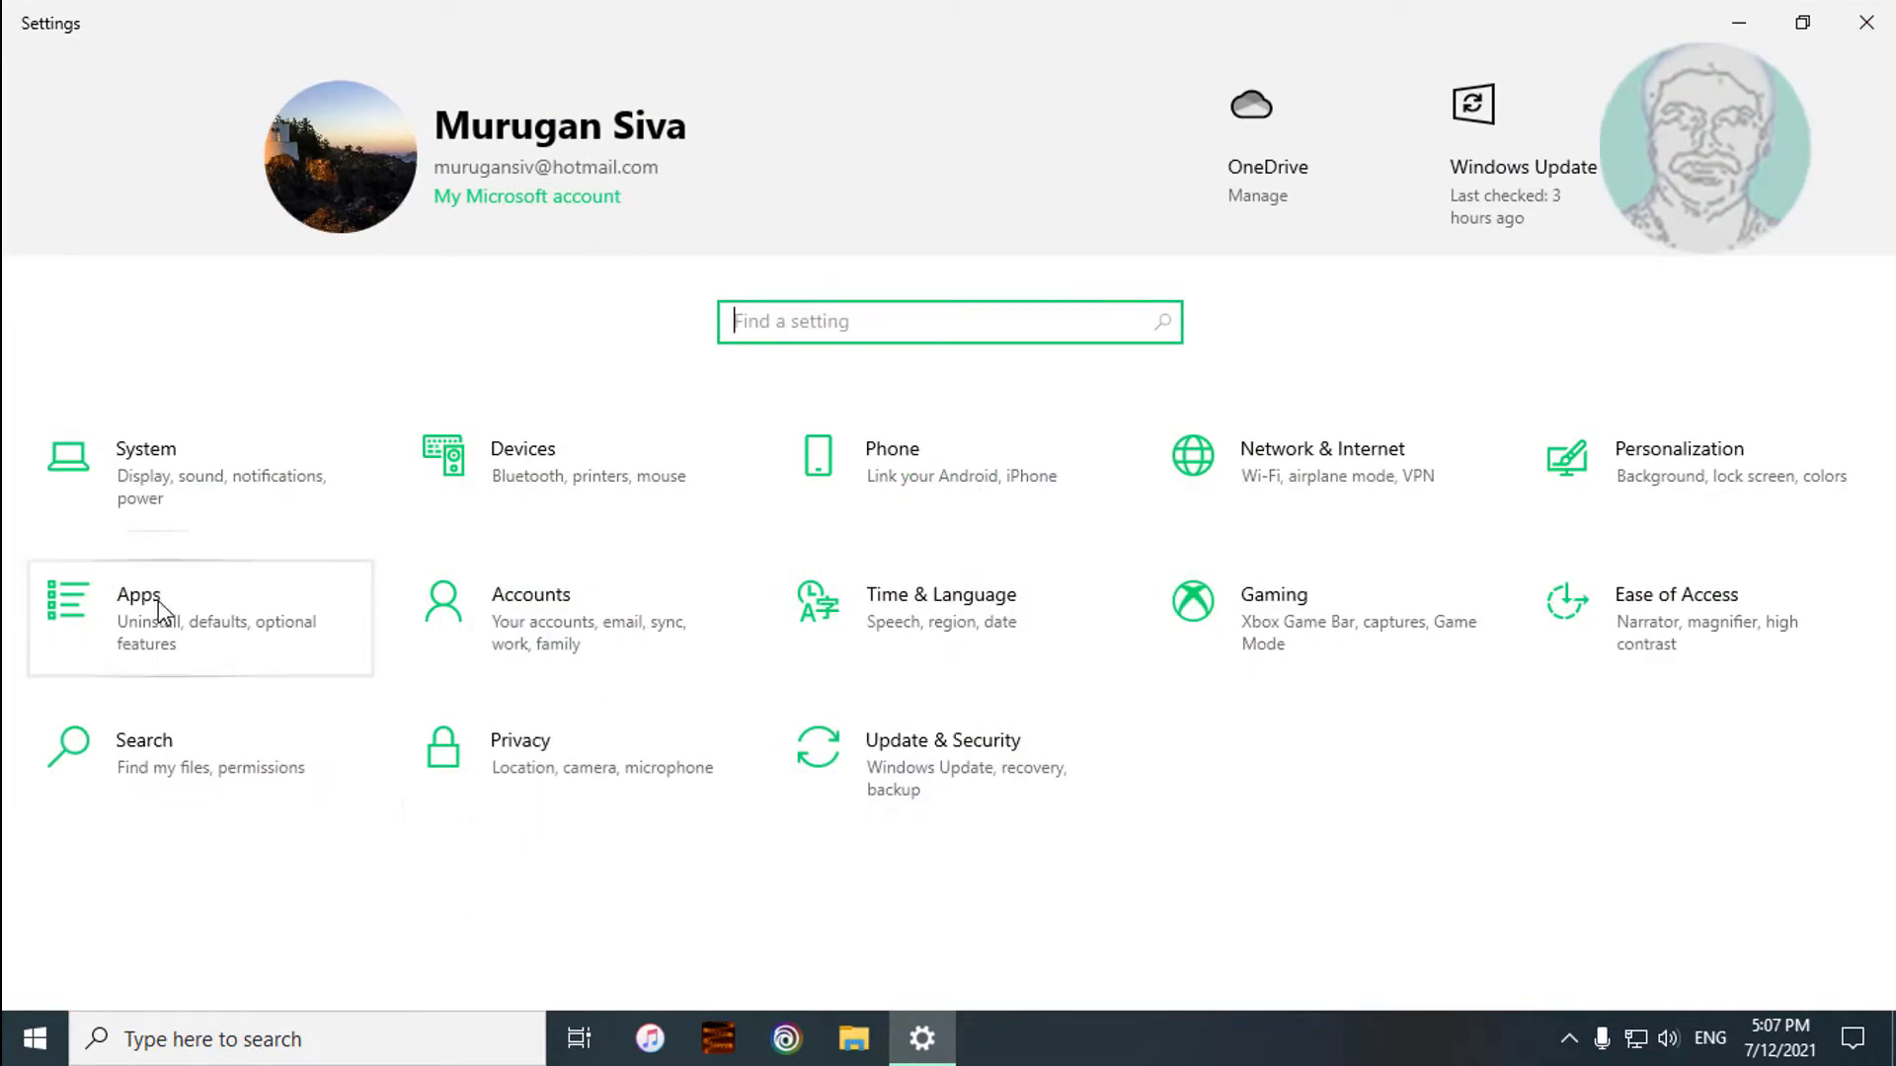
click(158, 603)
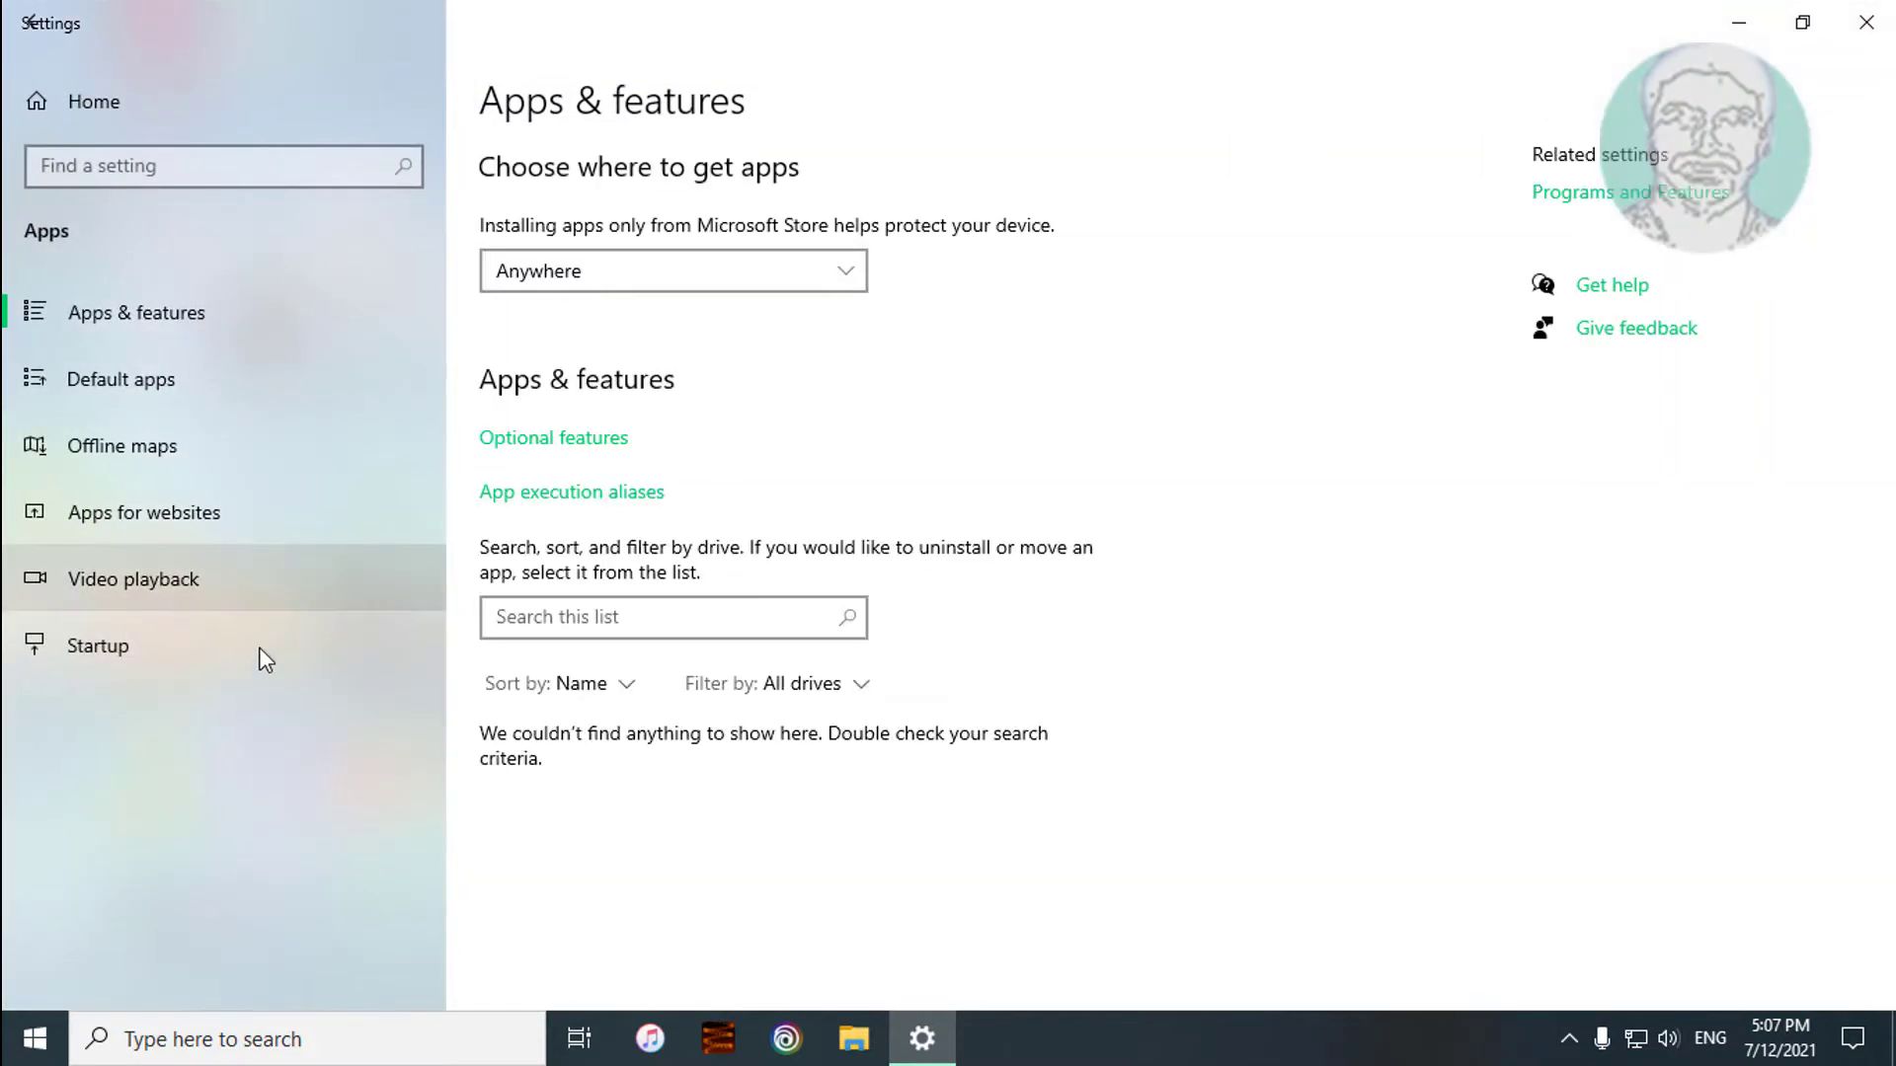
click(556, 622)
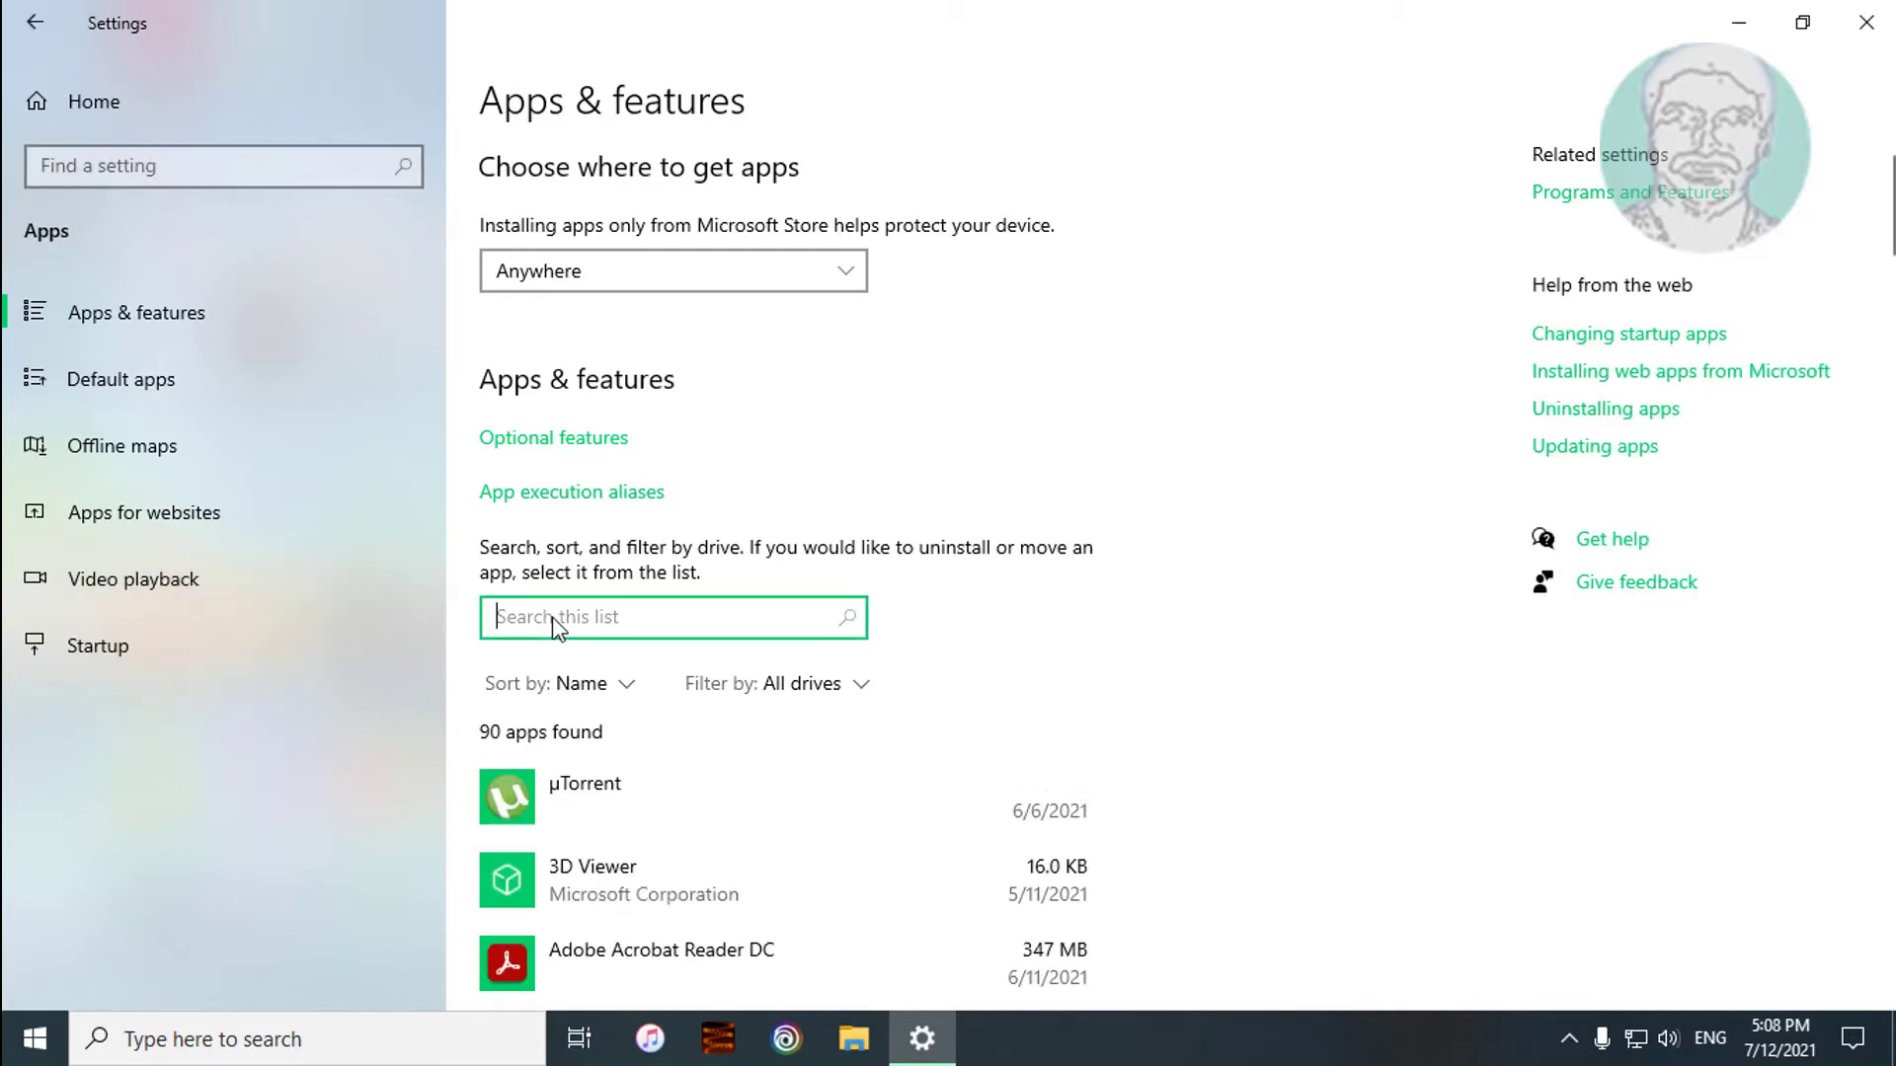
text(cam)
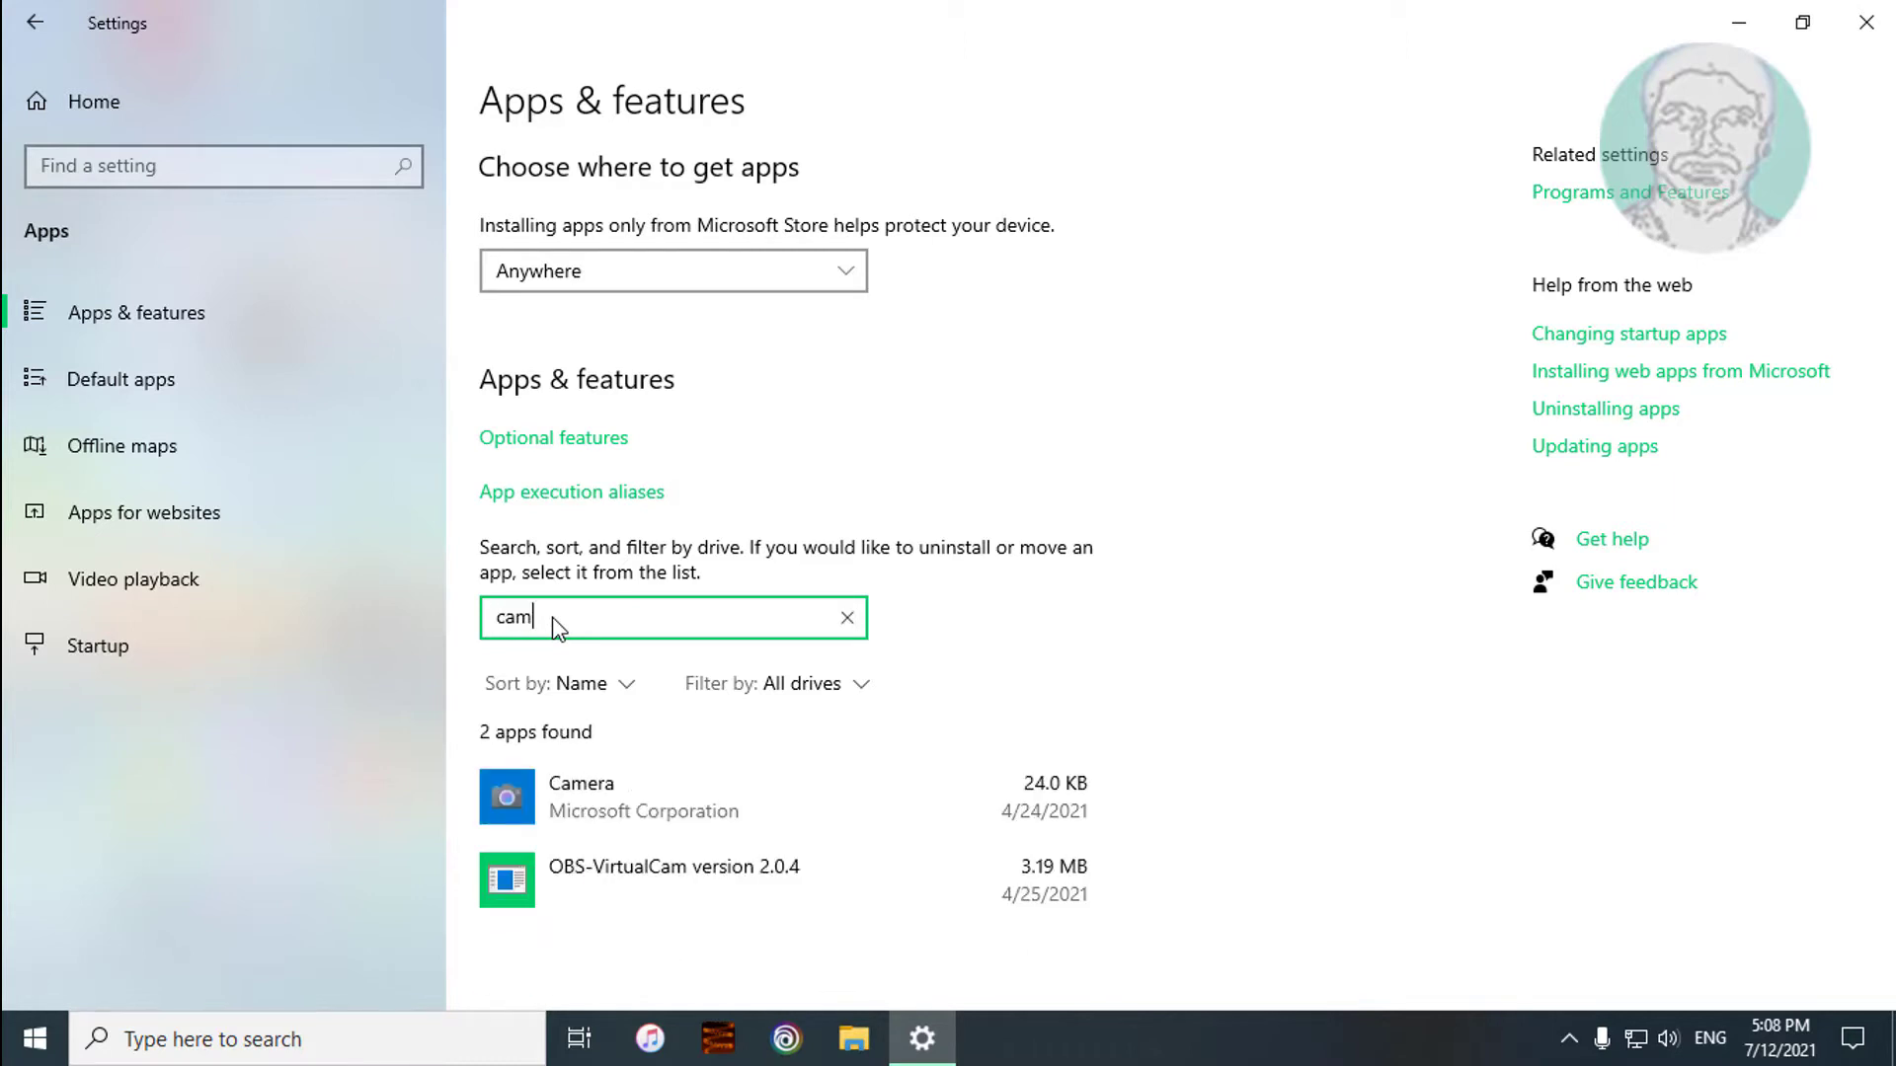
text(era)
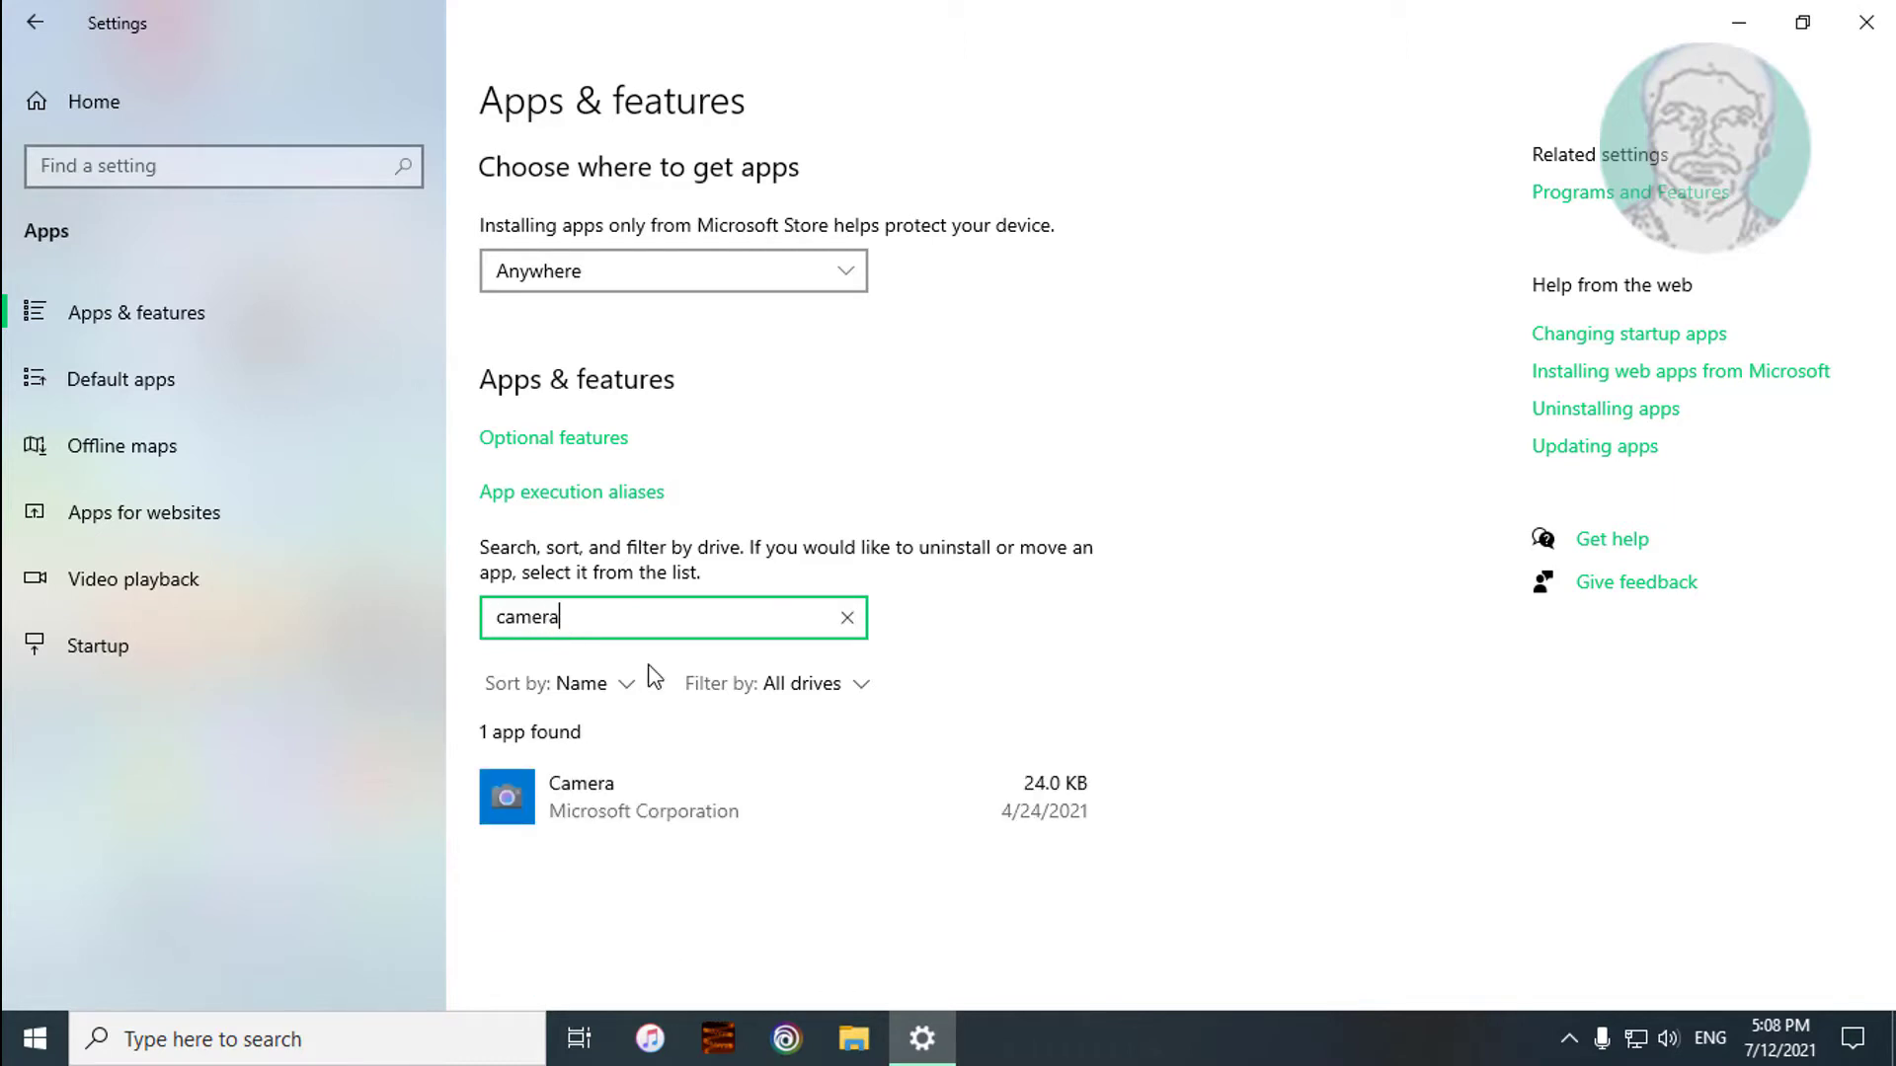
click(648, 805)
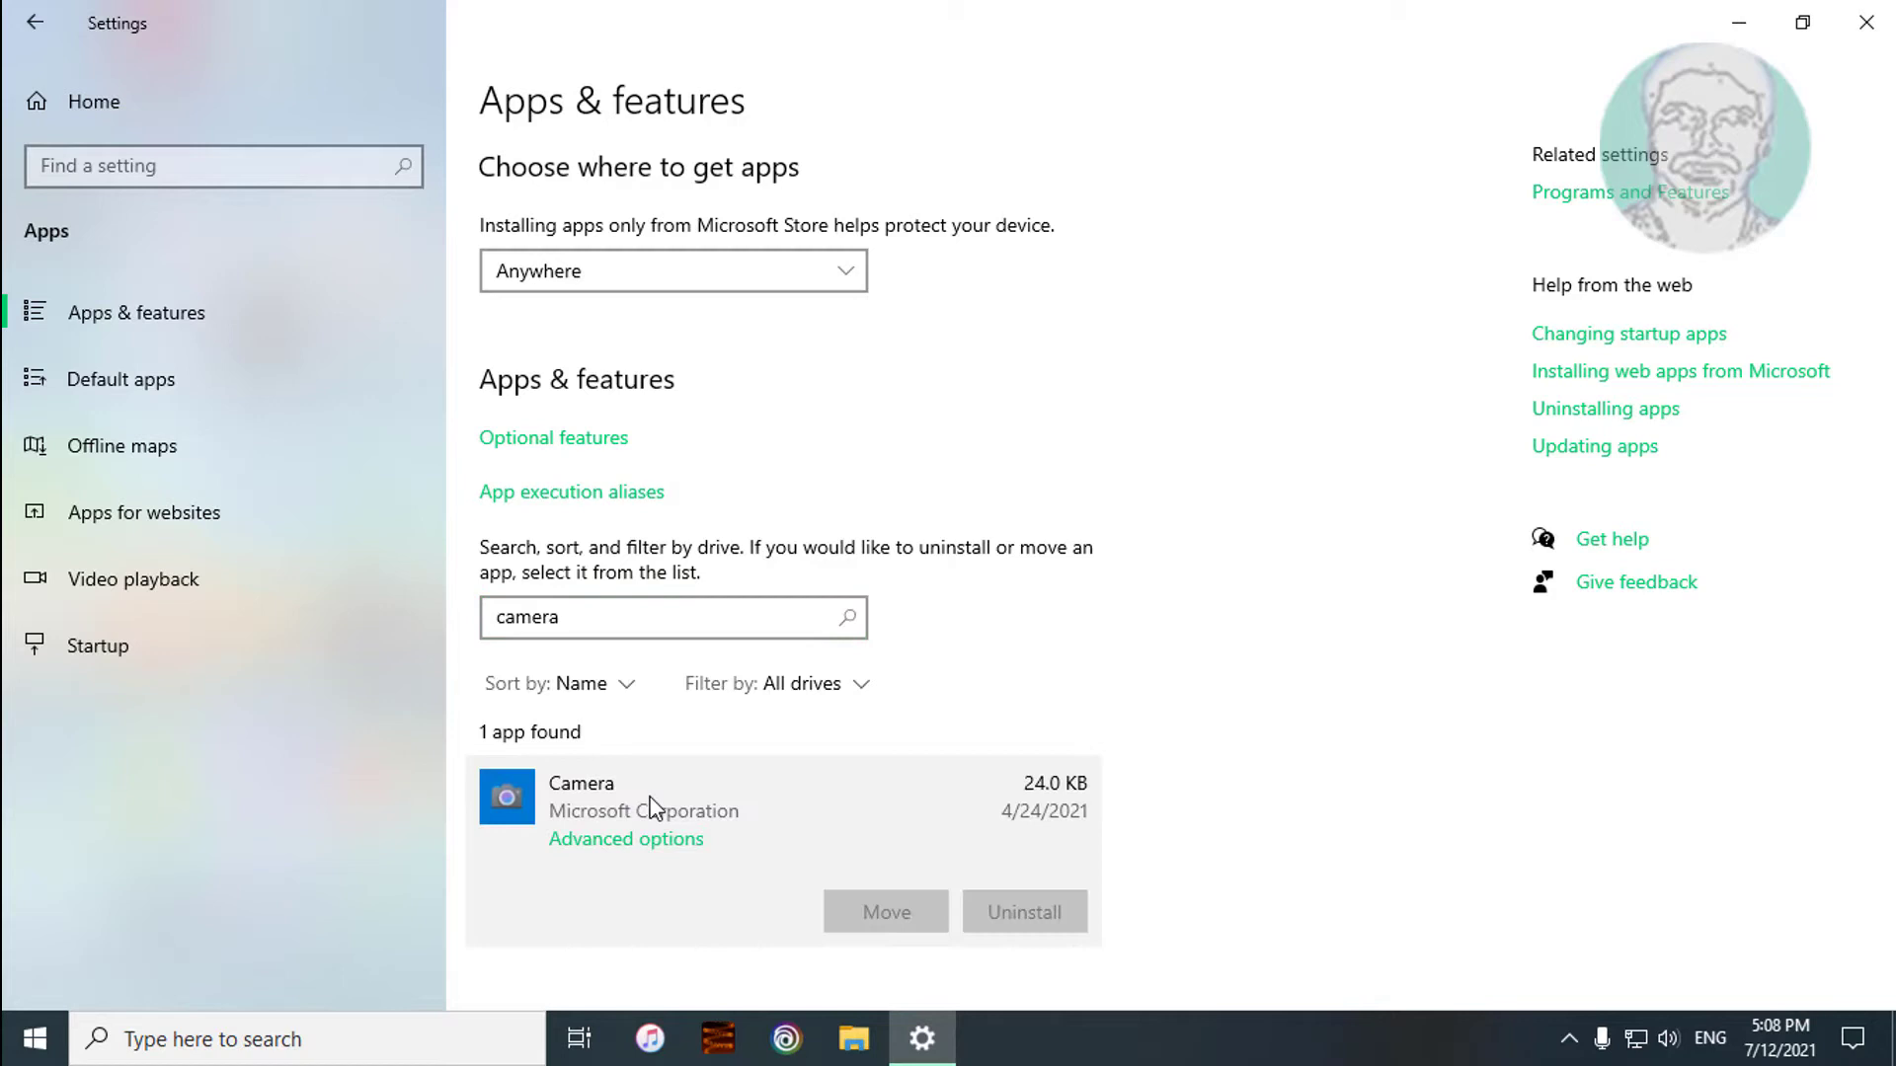
Step: Reset the Camera app's data from its advanced options, then go back to Settings Home
click(634, 841)
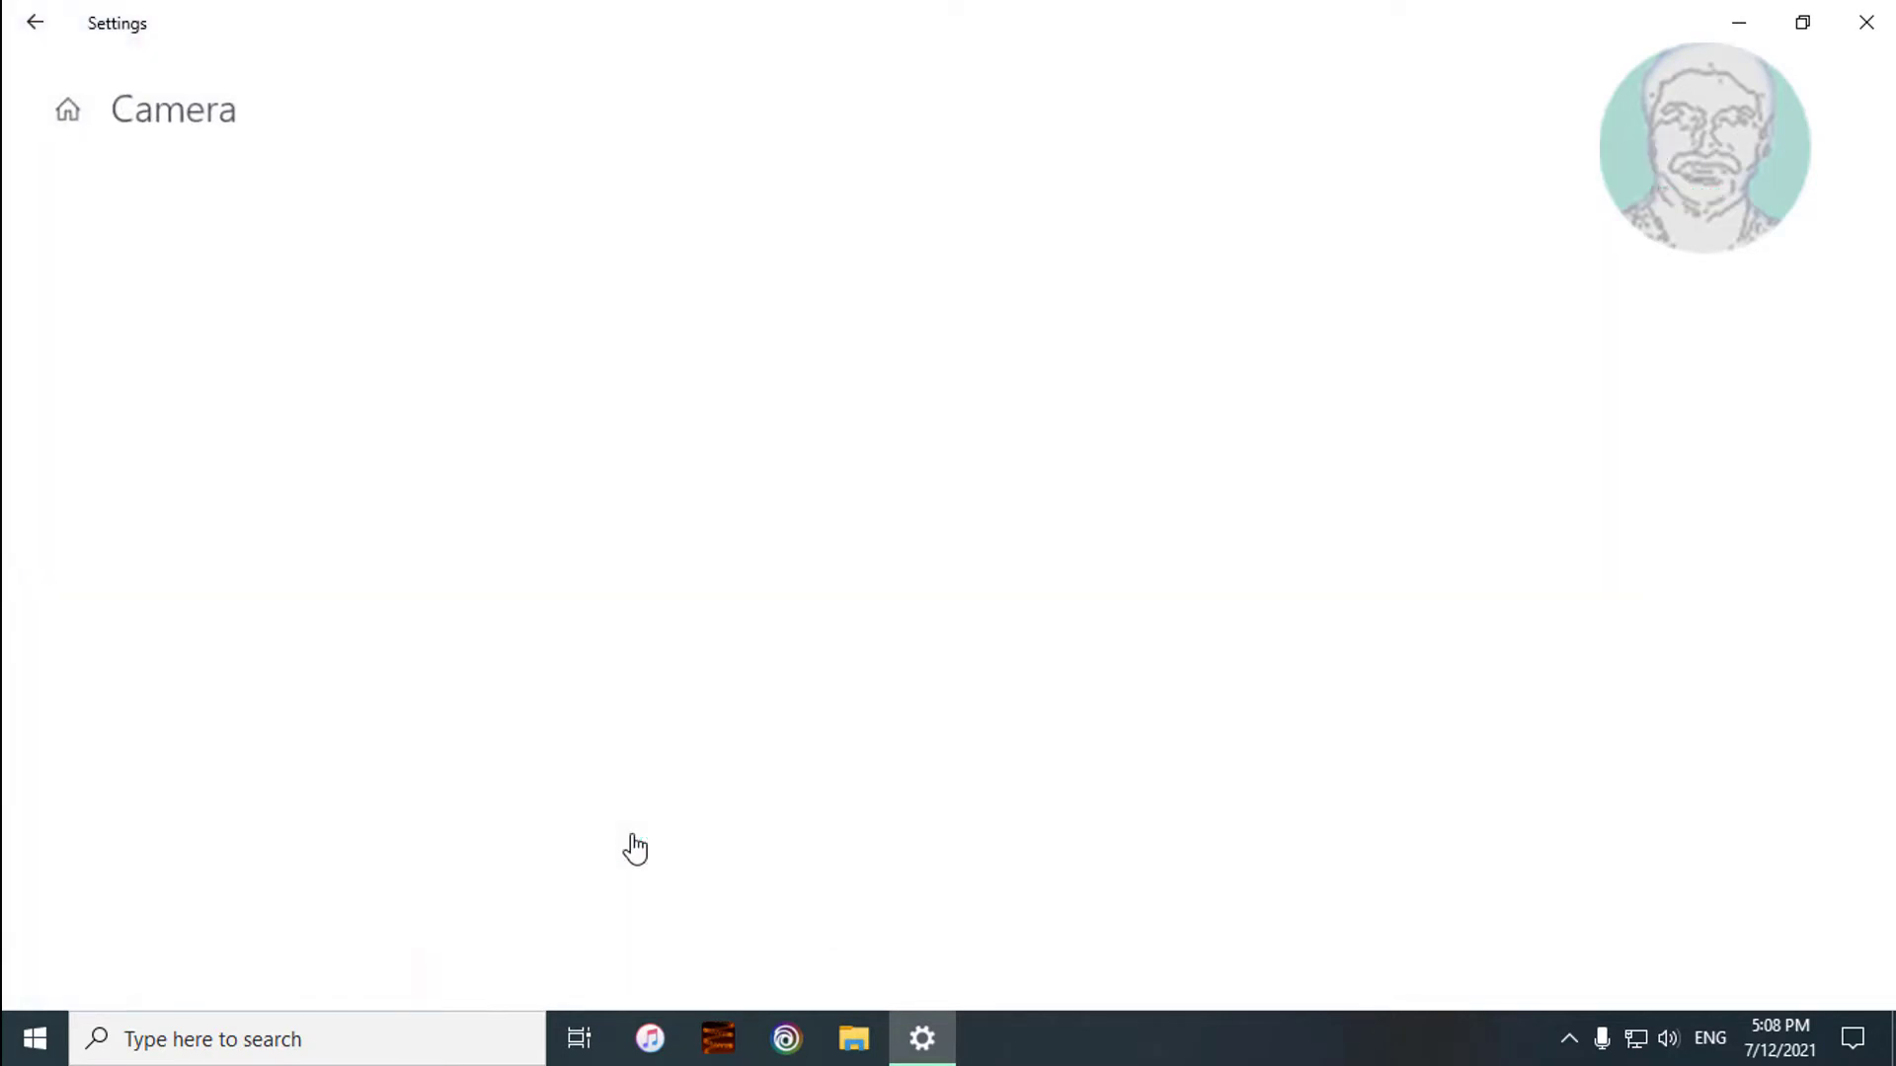
scroll(425, 760, down, 1)
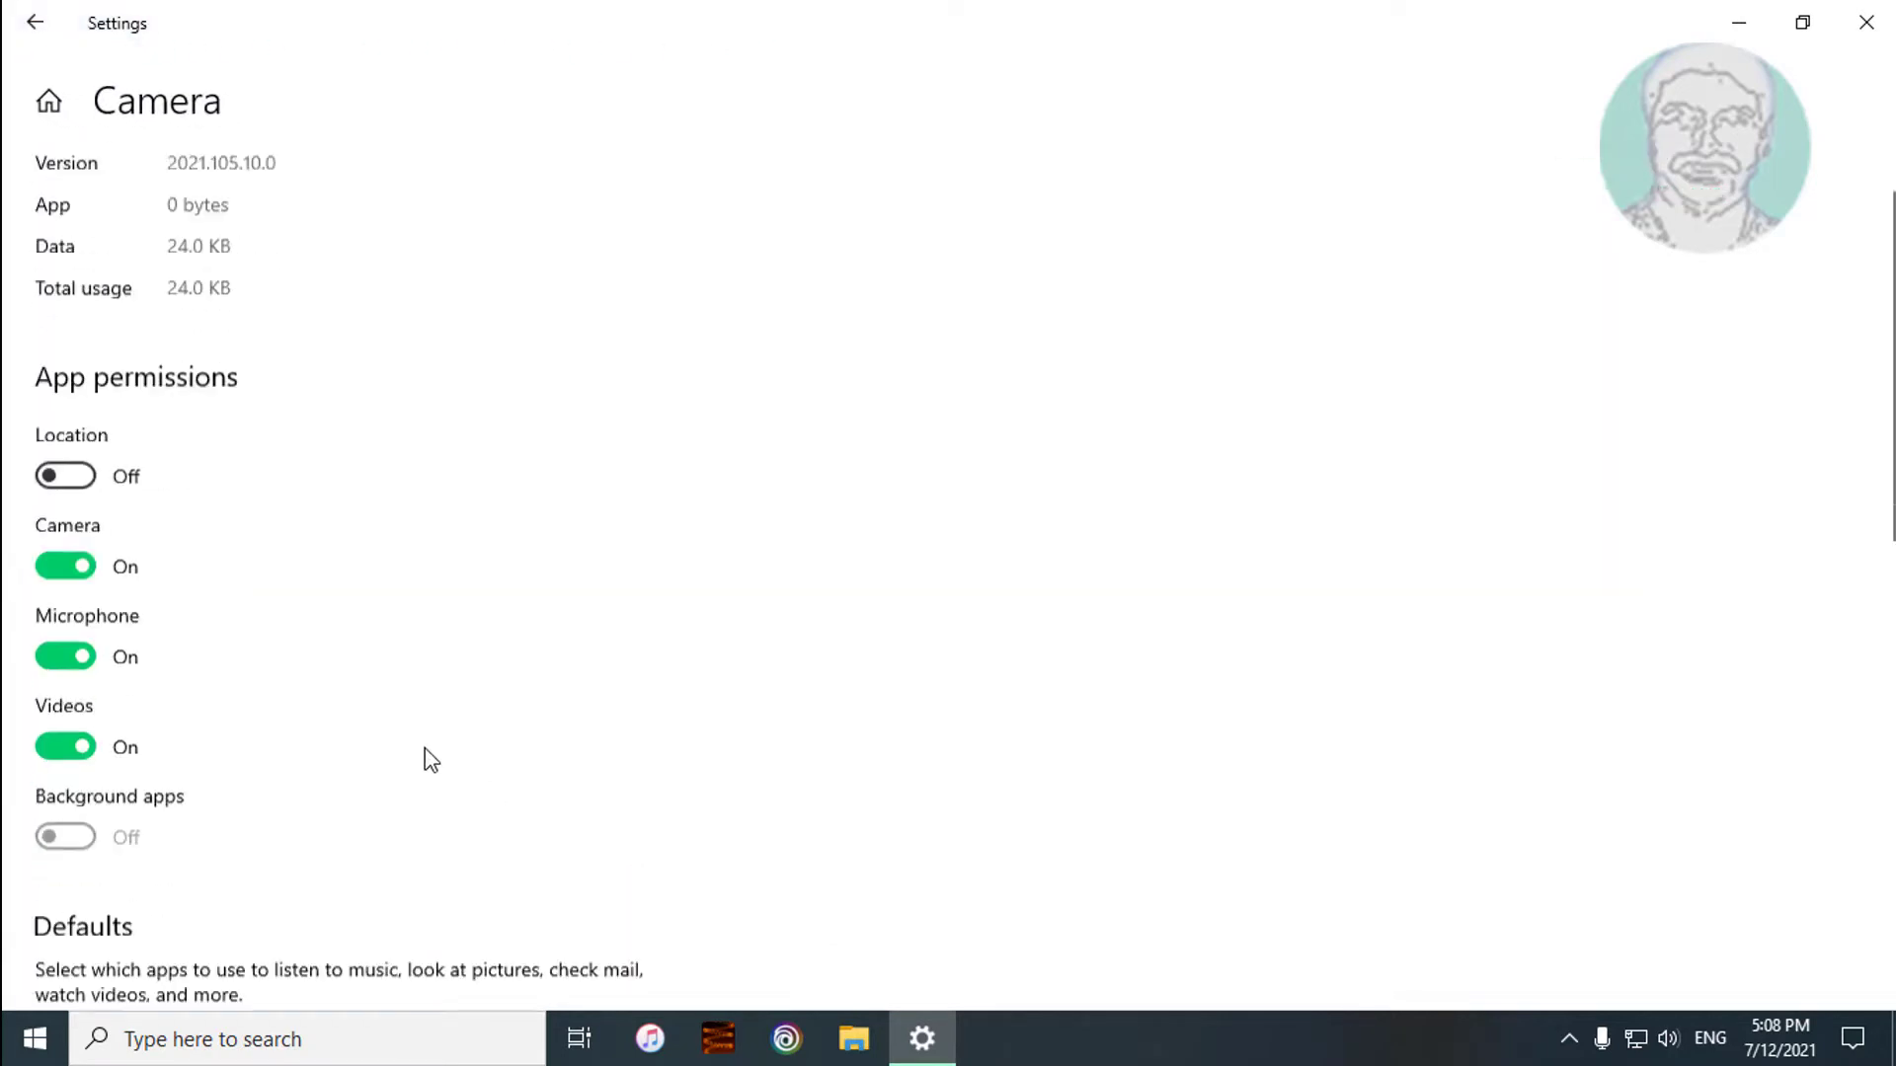
scroll(425, 760, down, 3)
scroll(425, 760, down, 2)
scroll(425, 760, down, 2)
scroll(426, 760, down, 1)
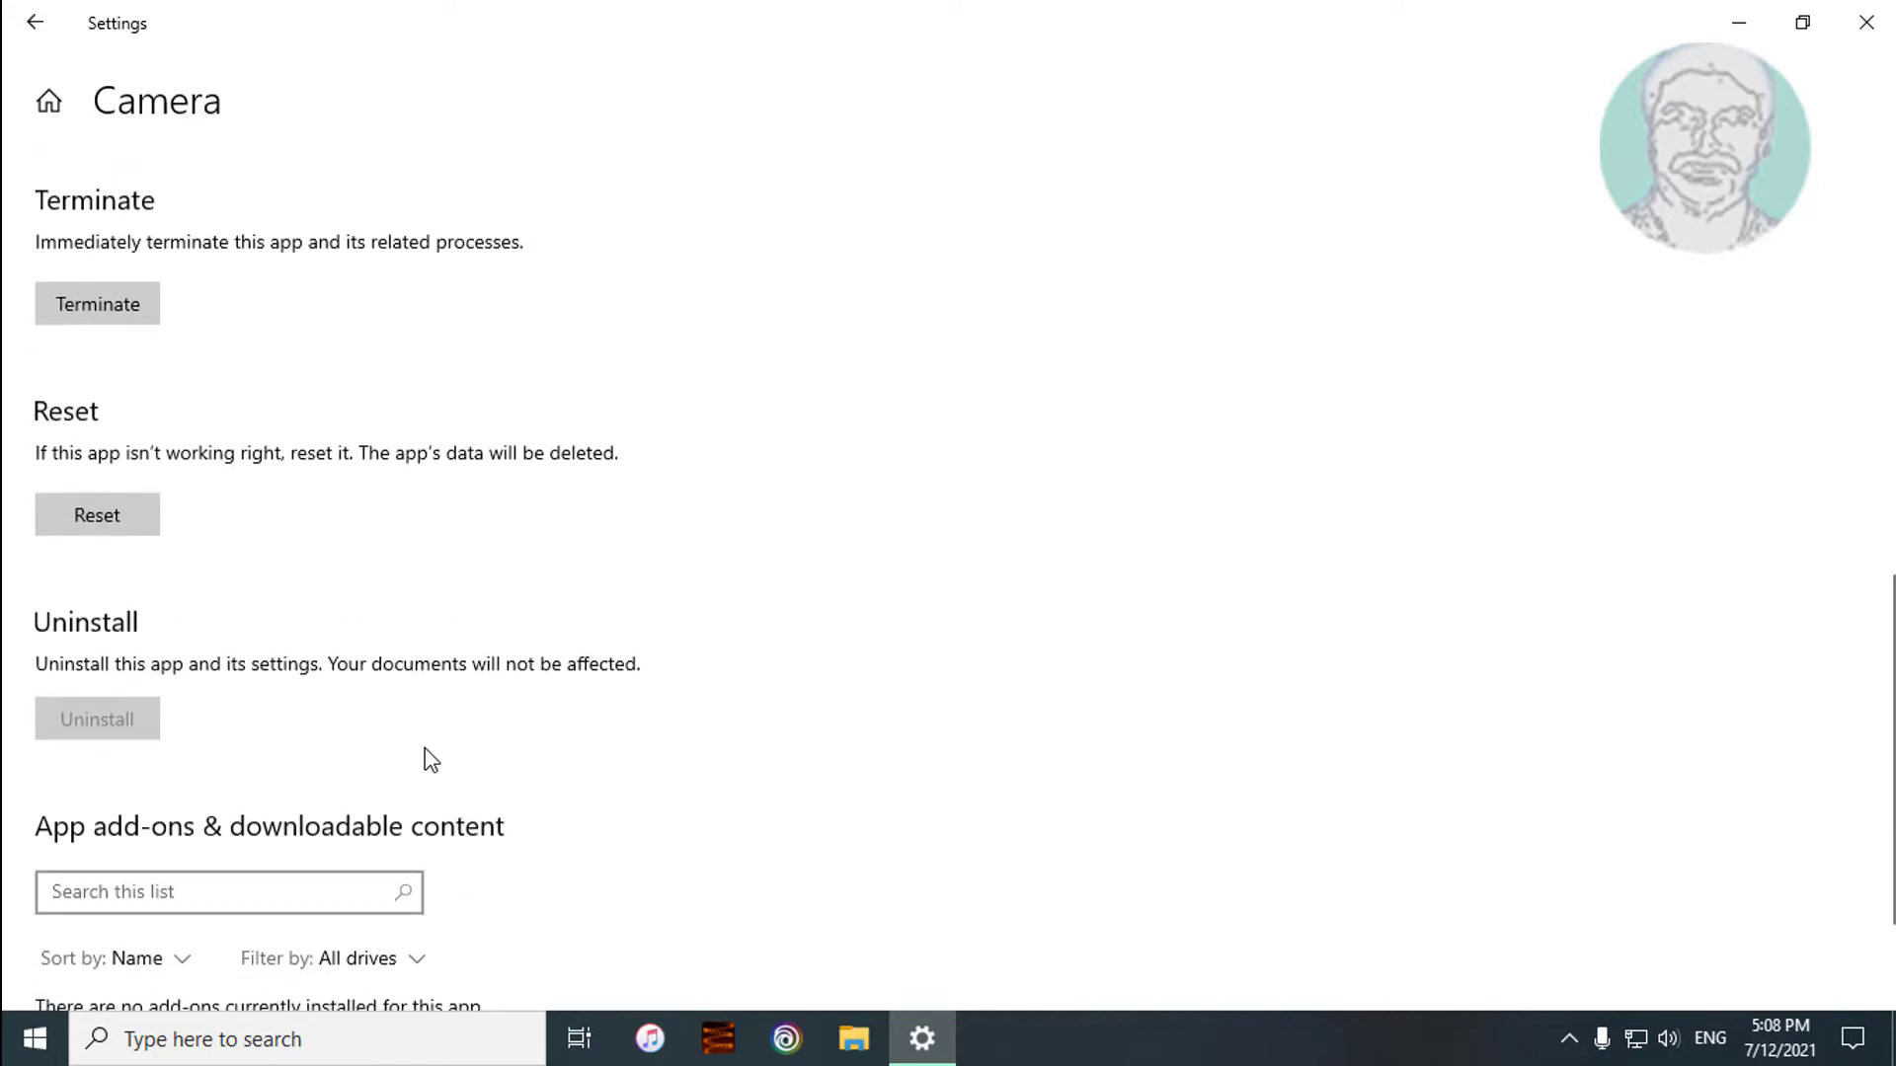
click(95, 505)
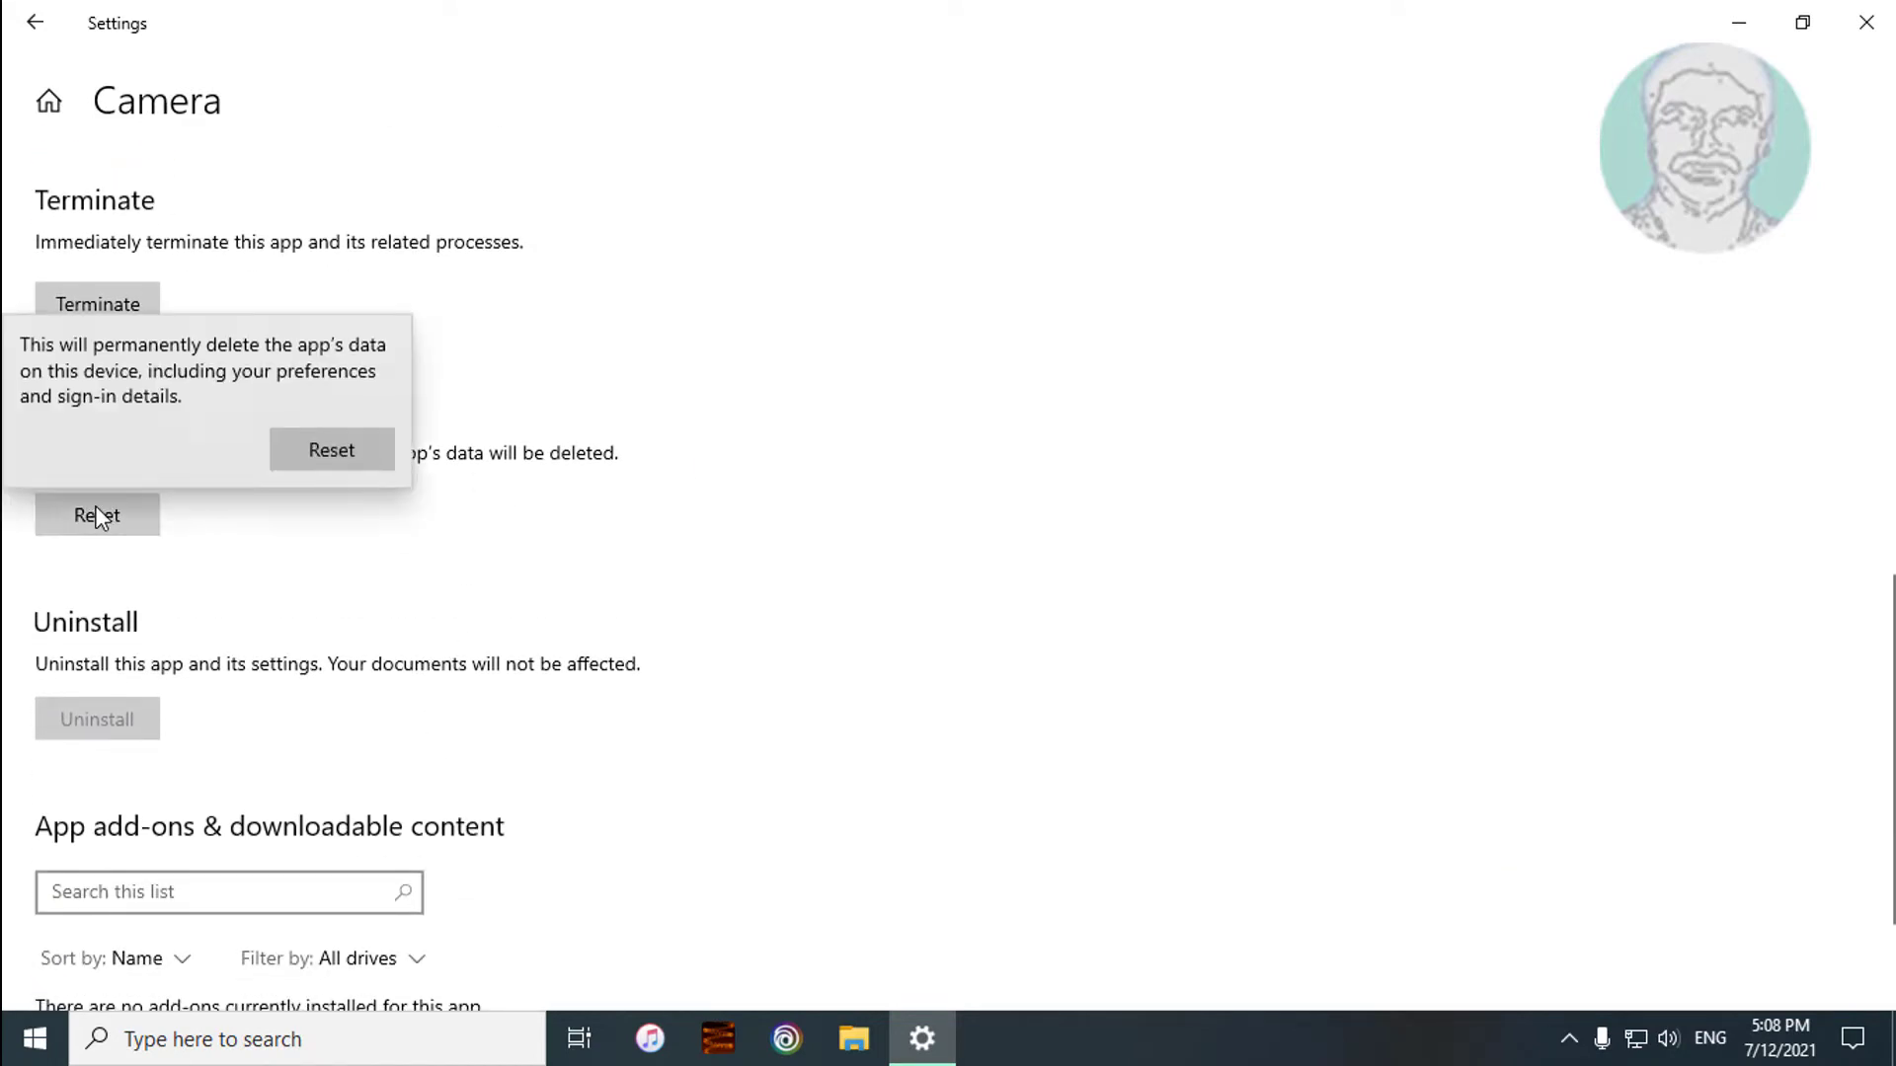
click(359, 450)
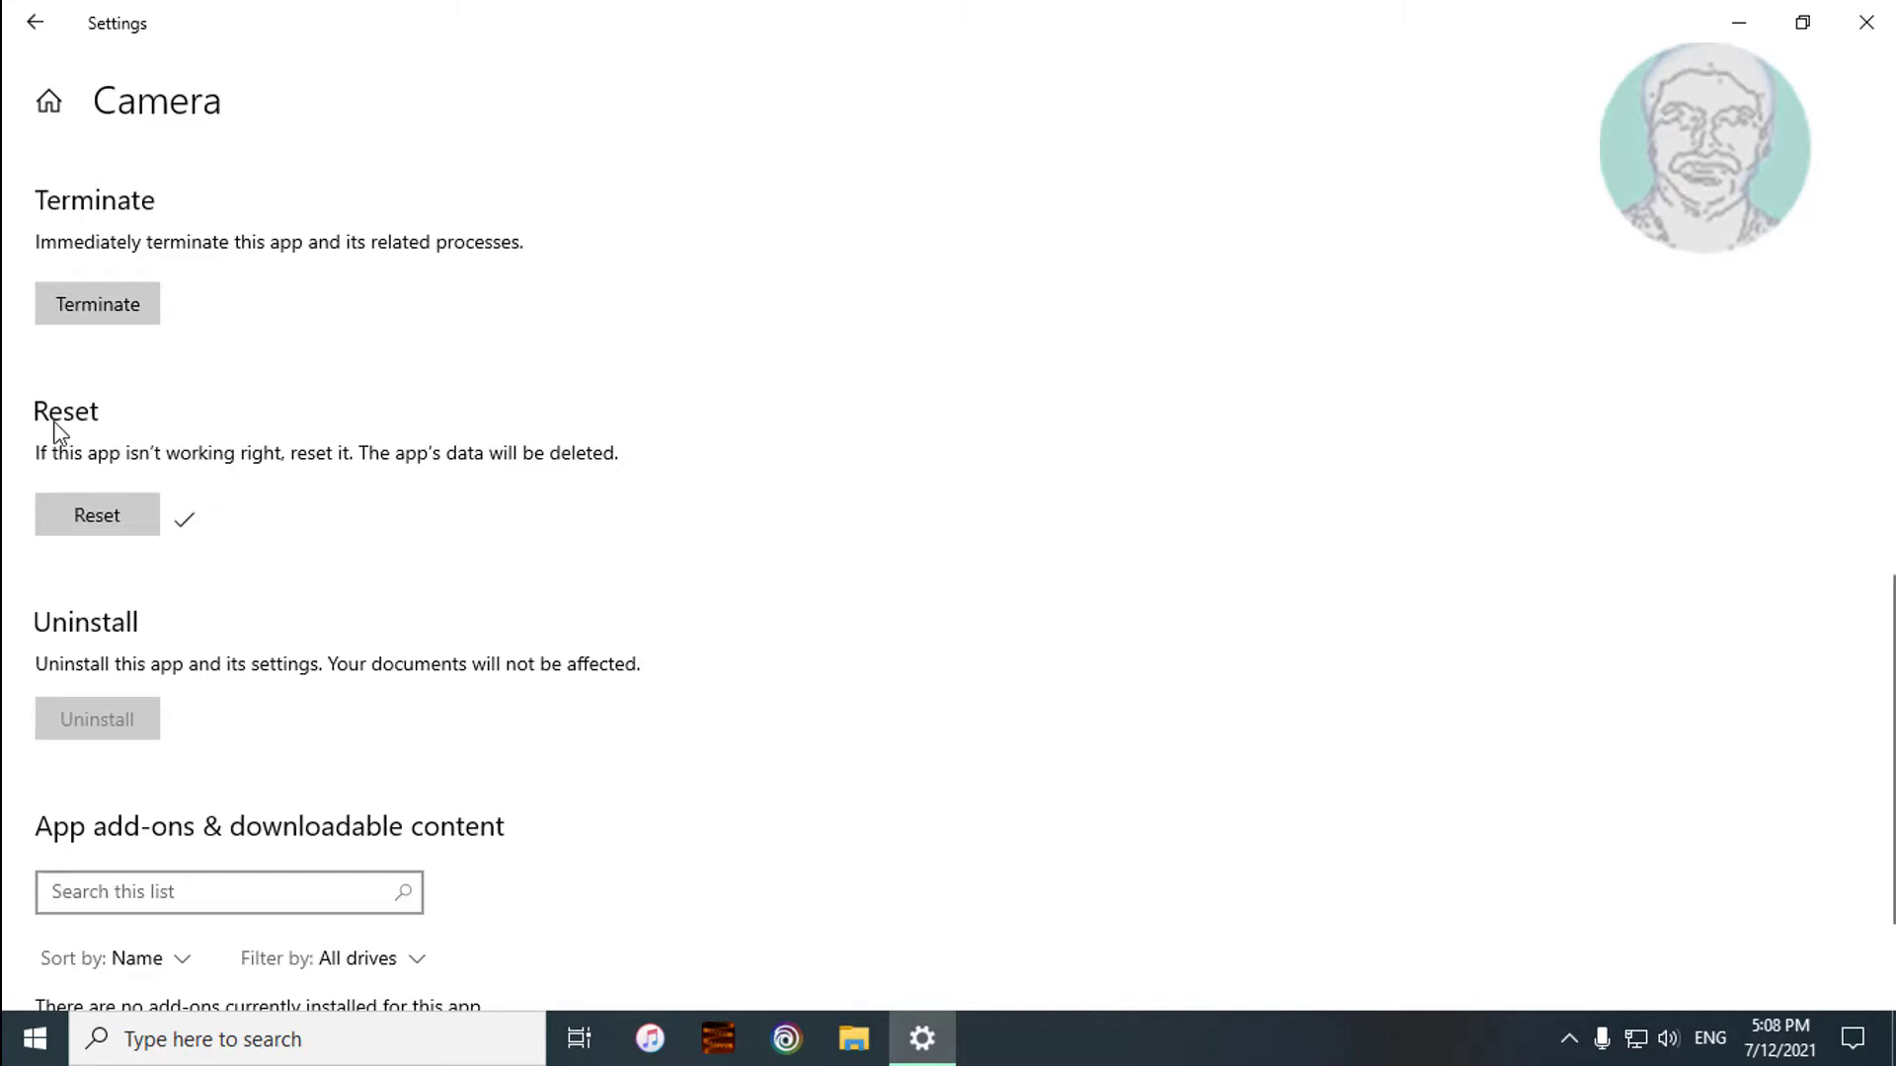
click(33, 29)
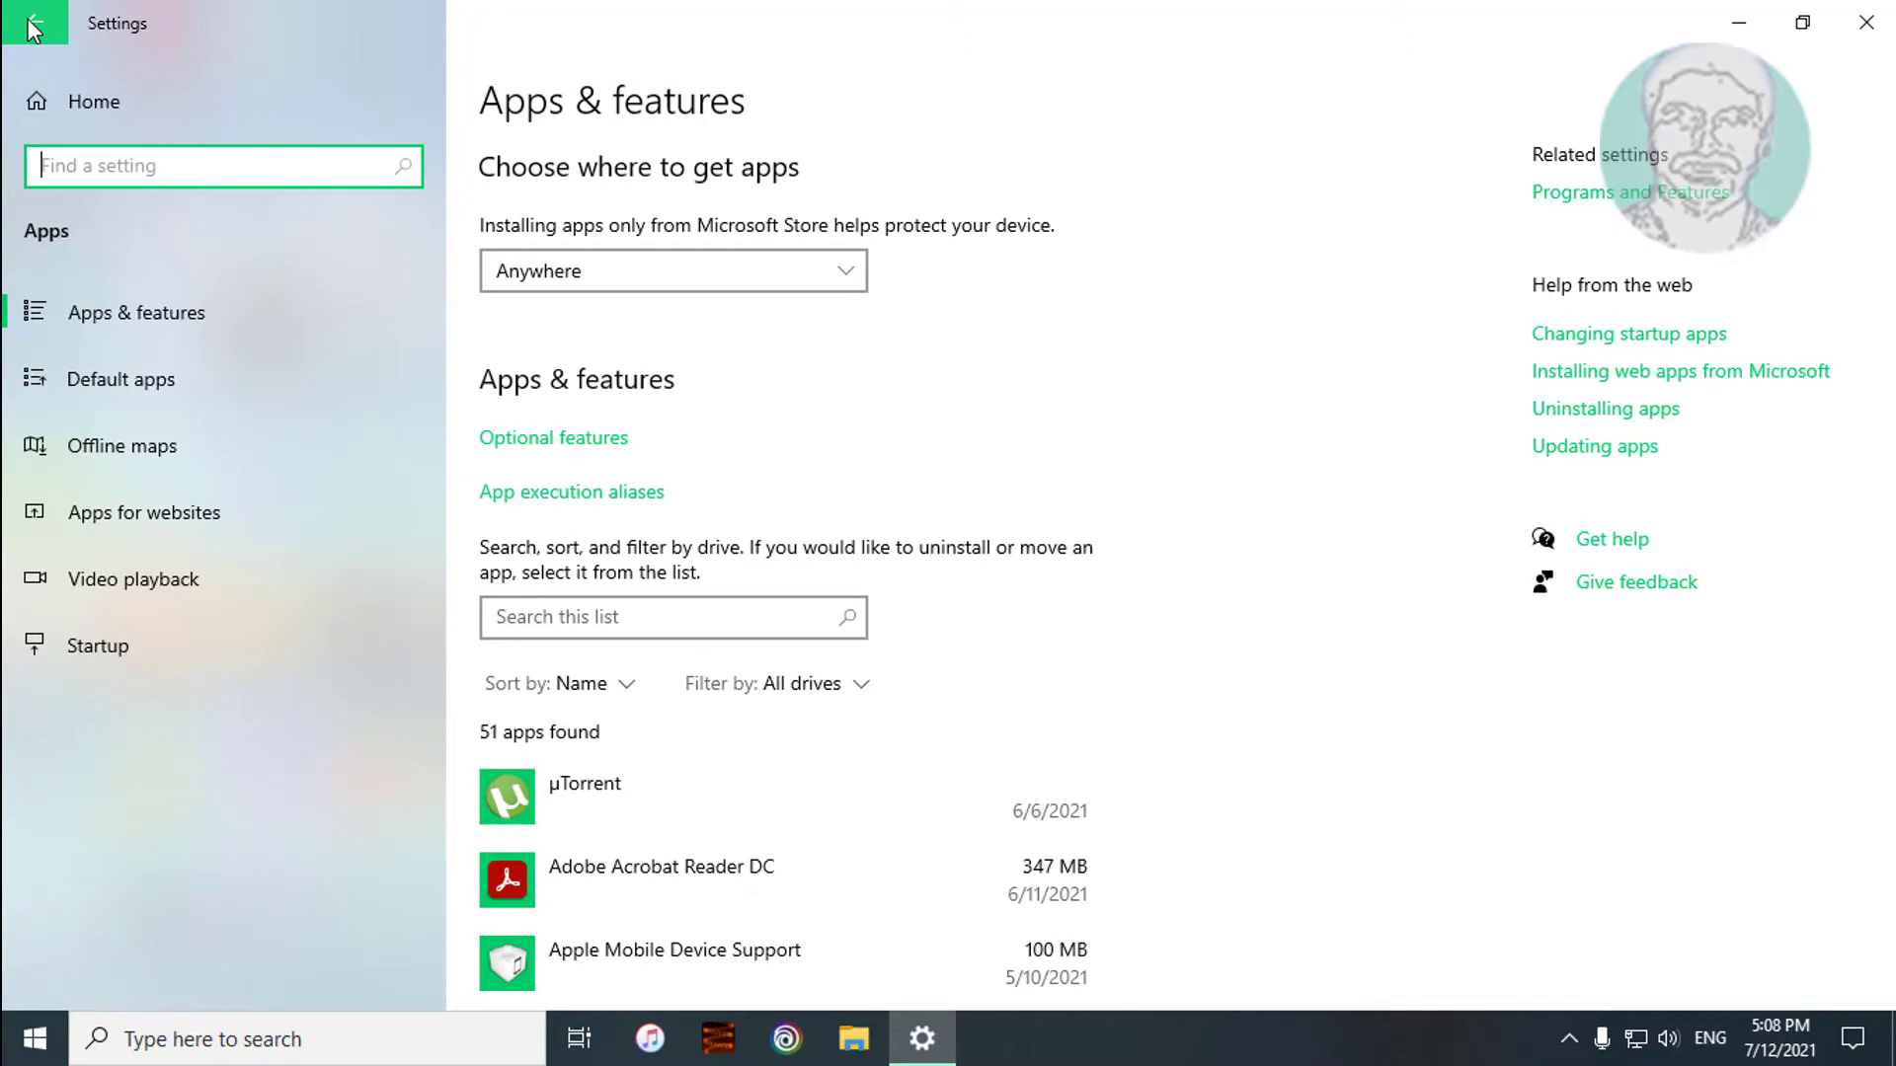
click(32, 30)
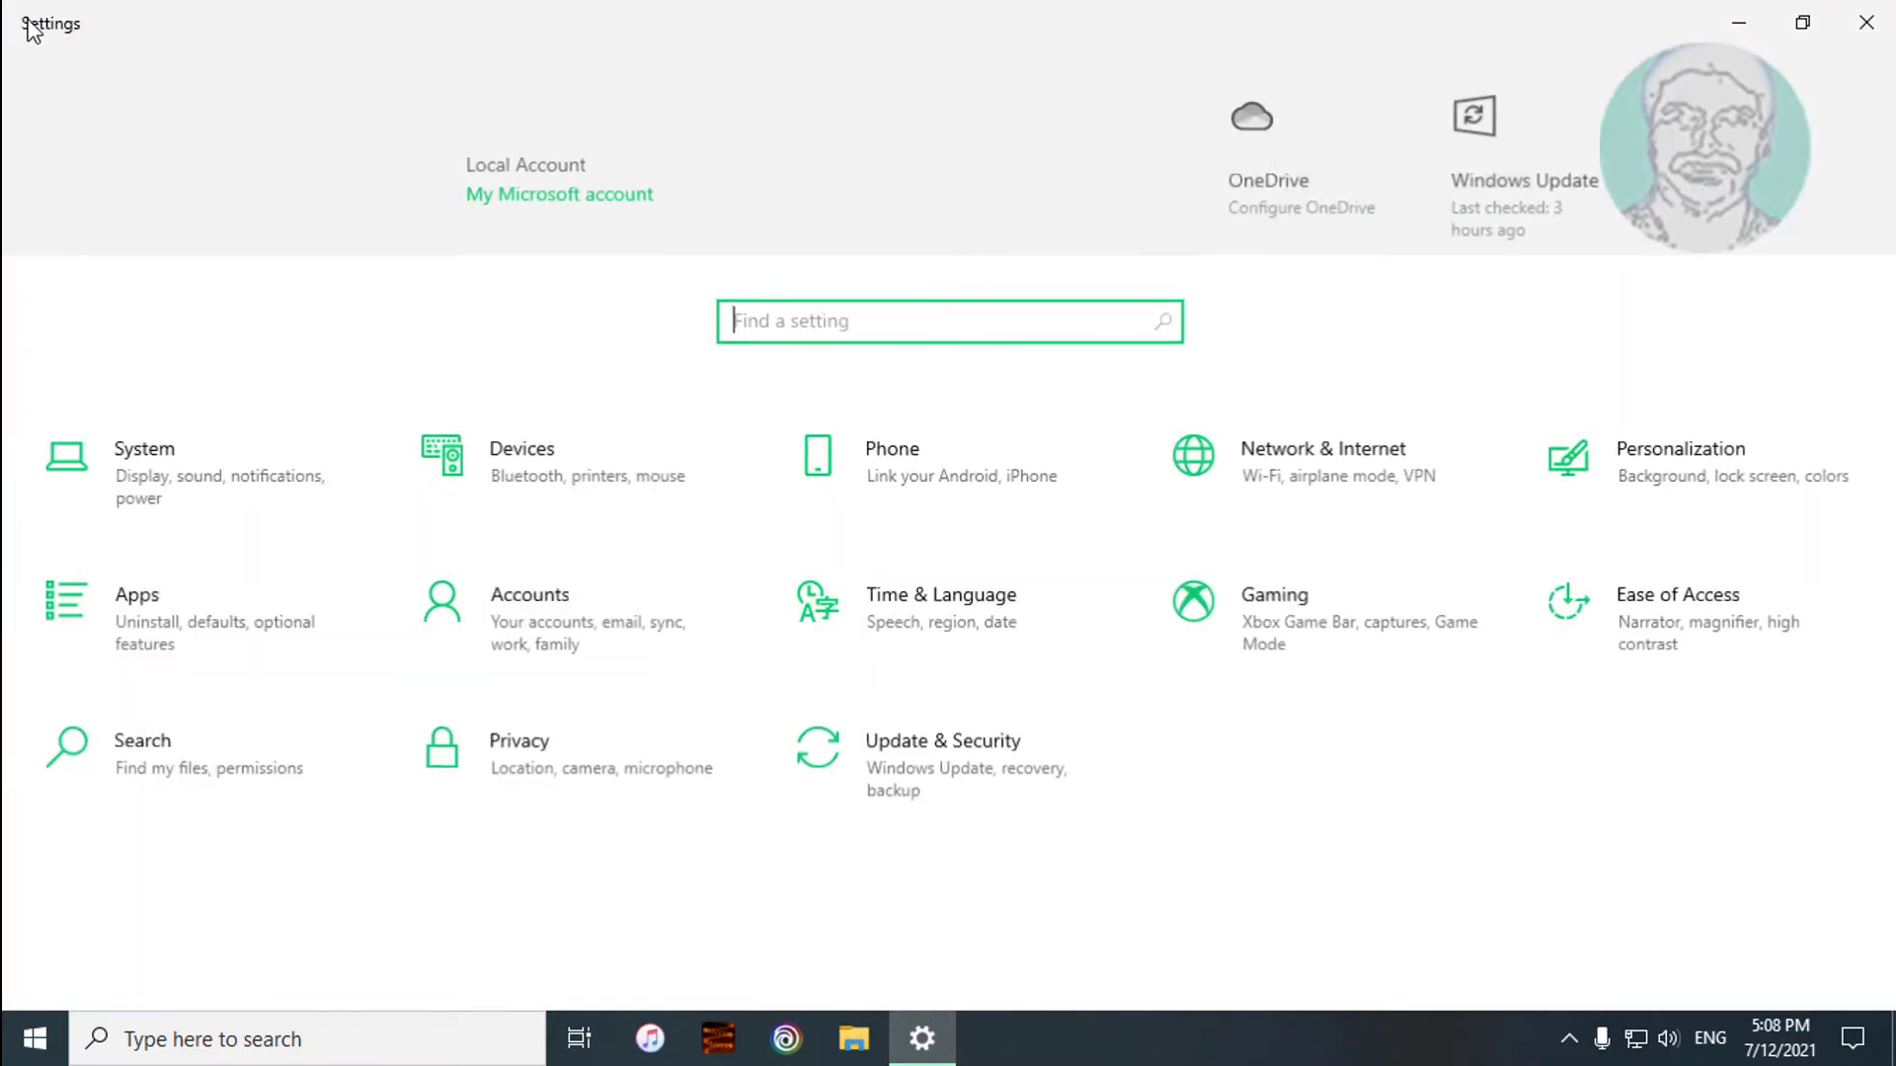
click(1863, 30)
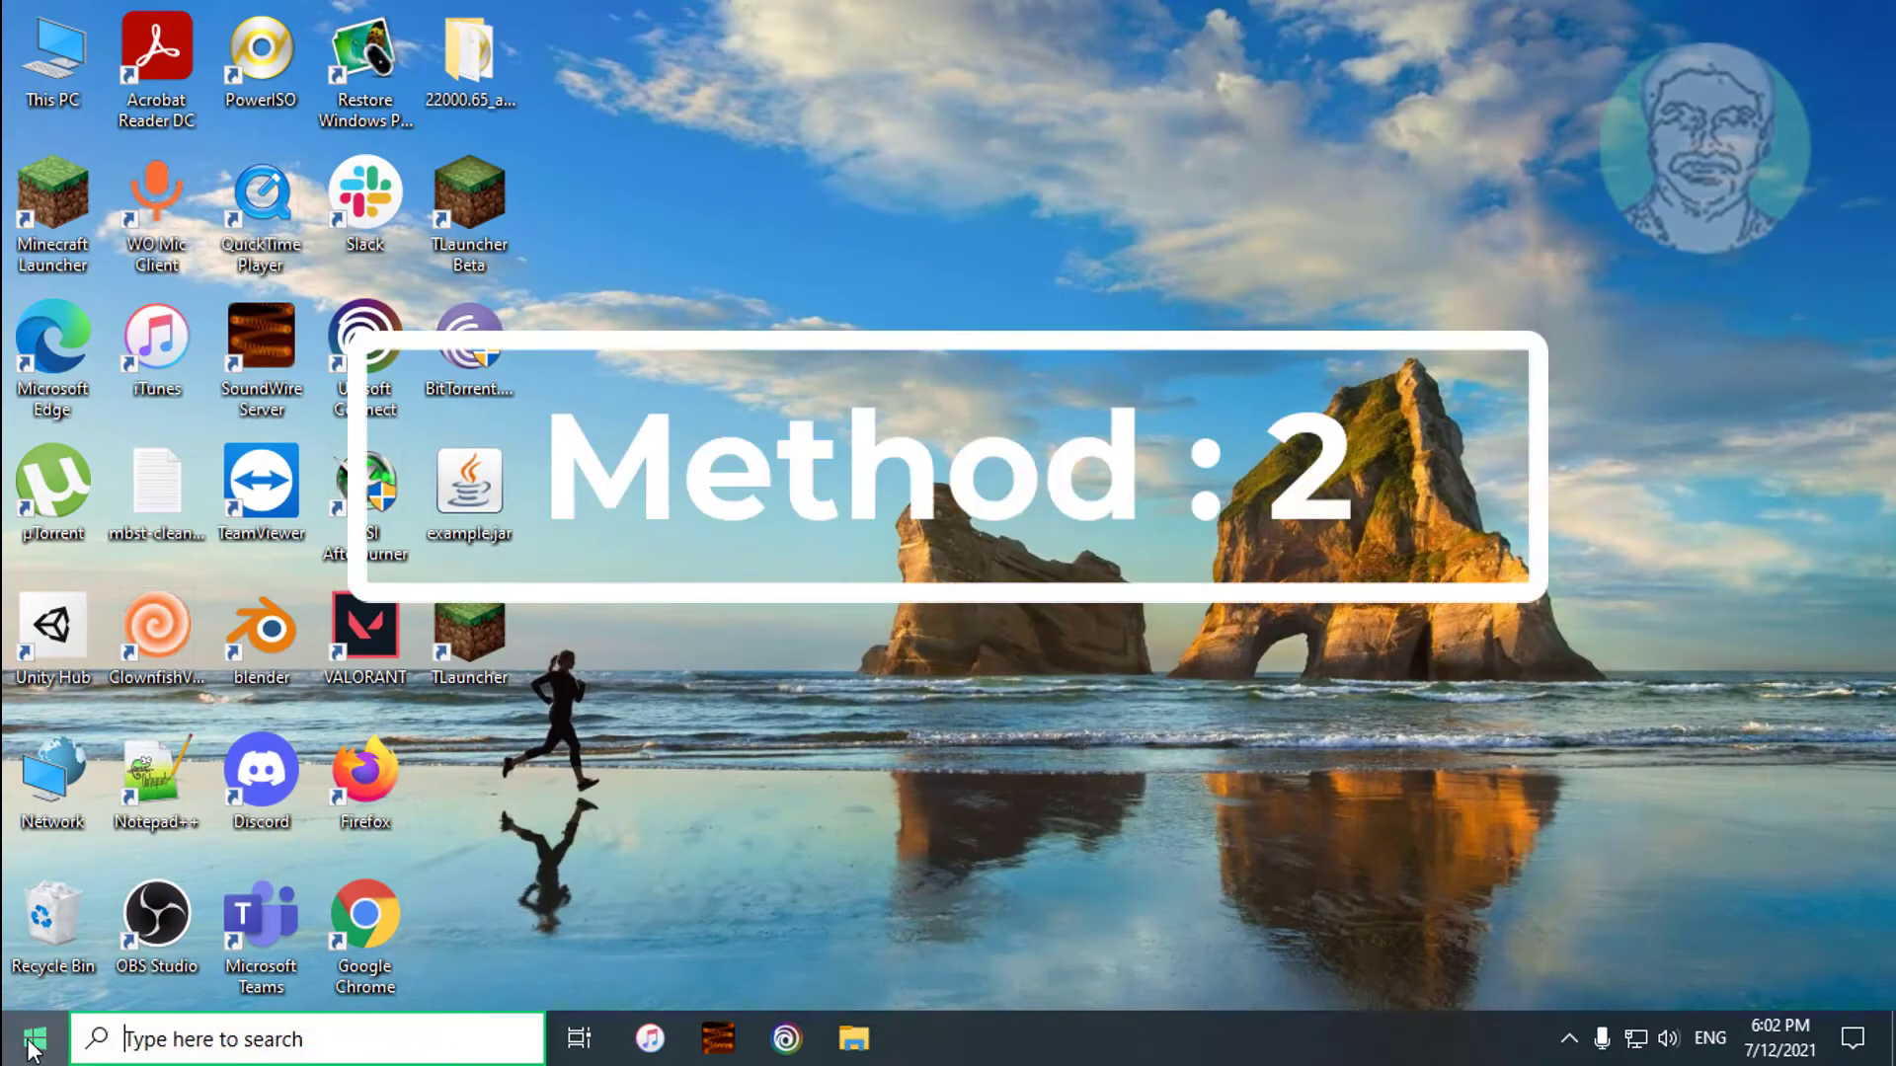
click(33, 1043)
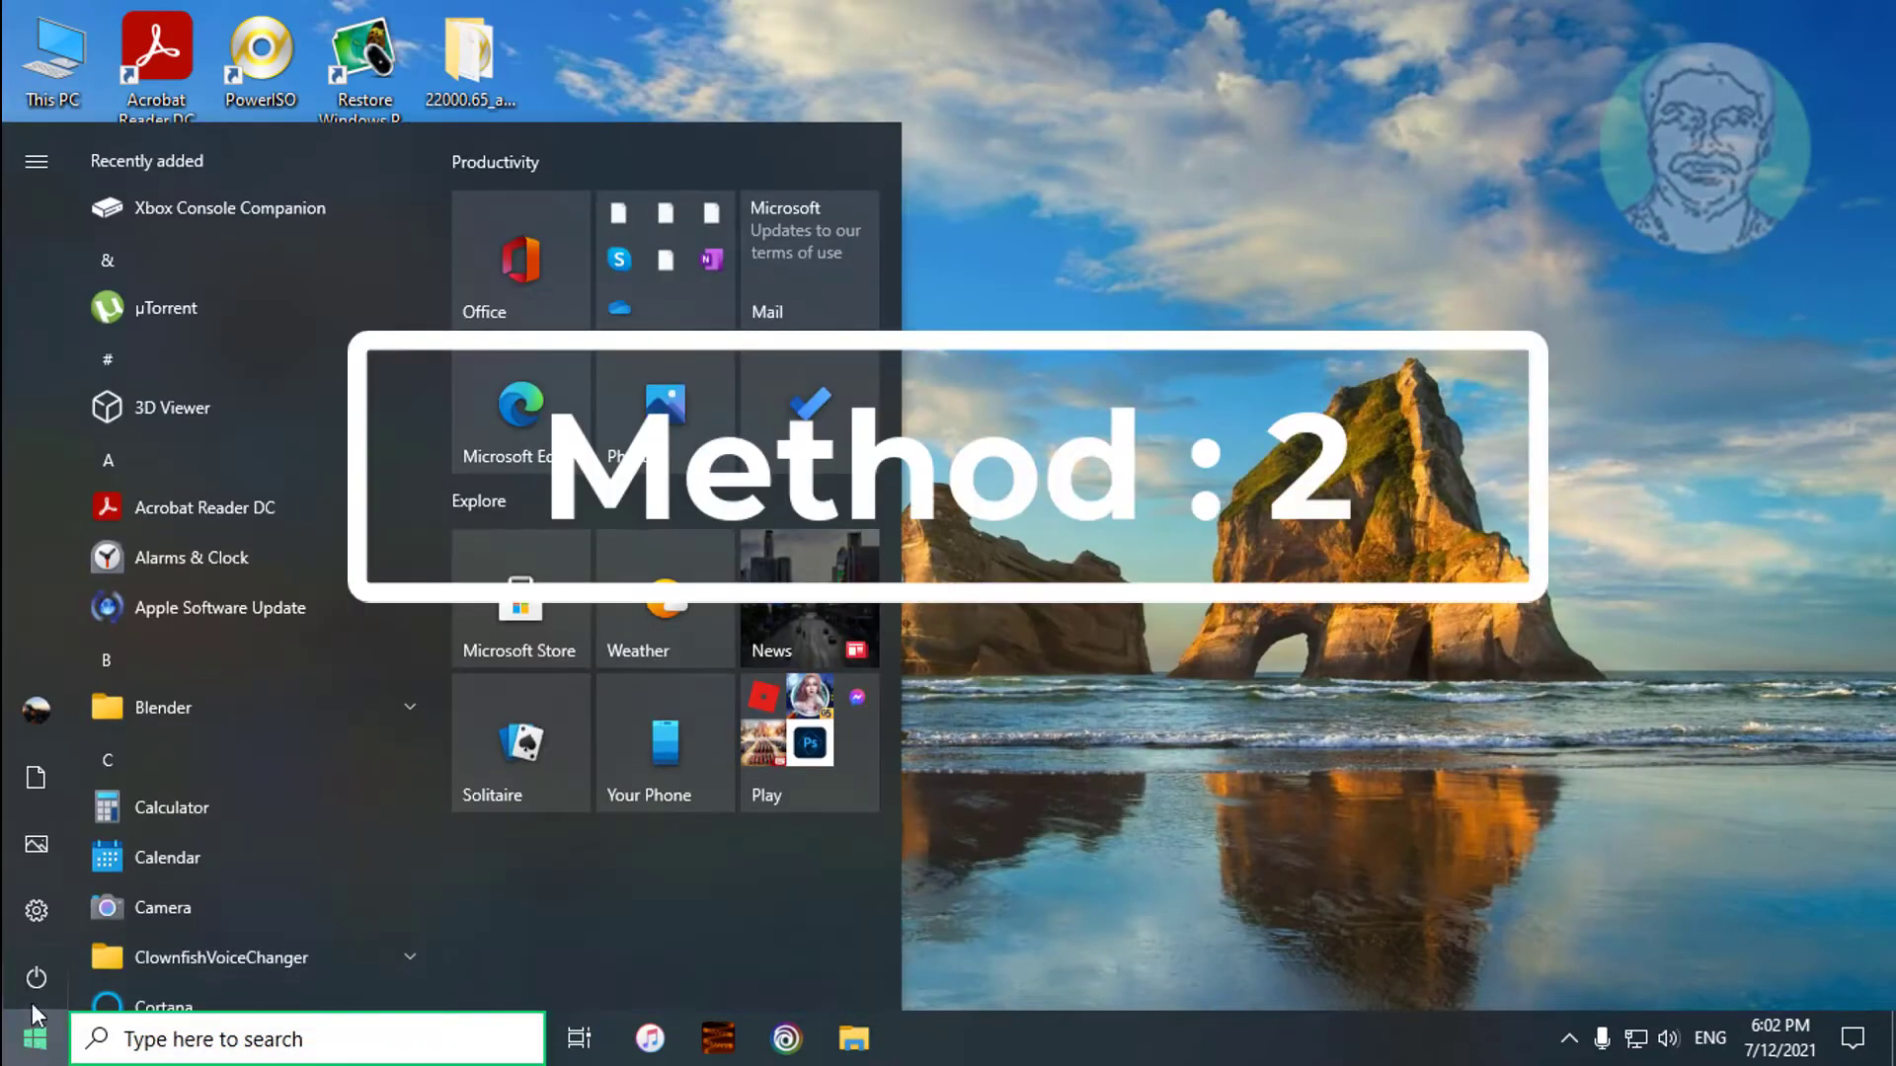
click(40, 917)
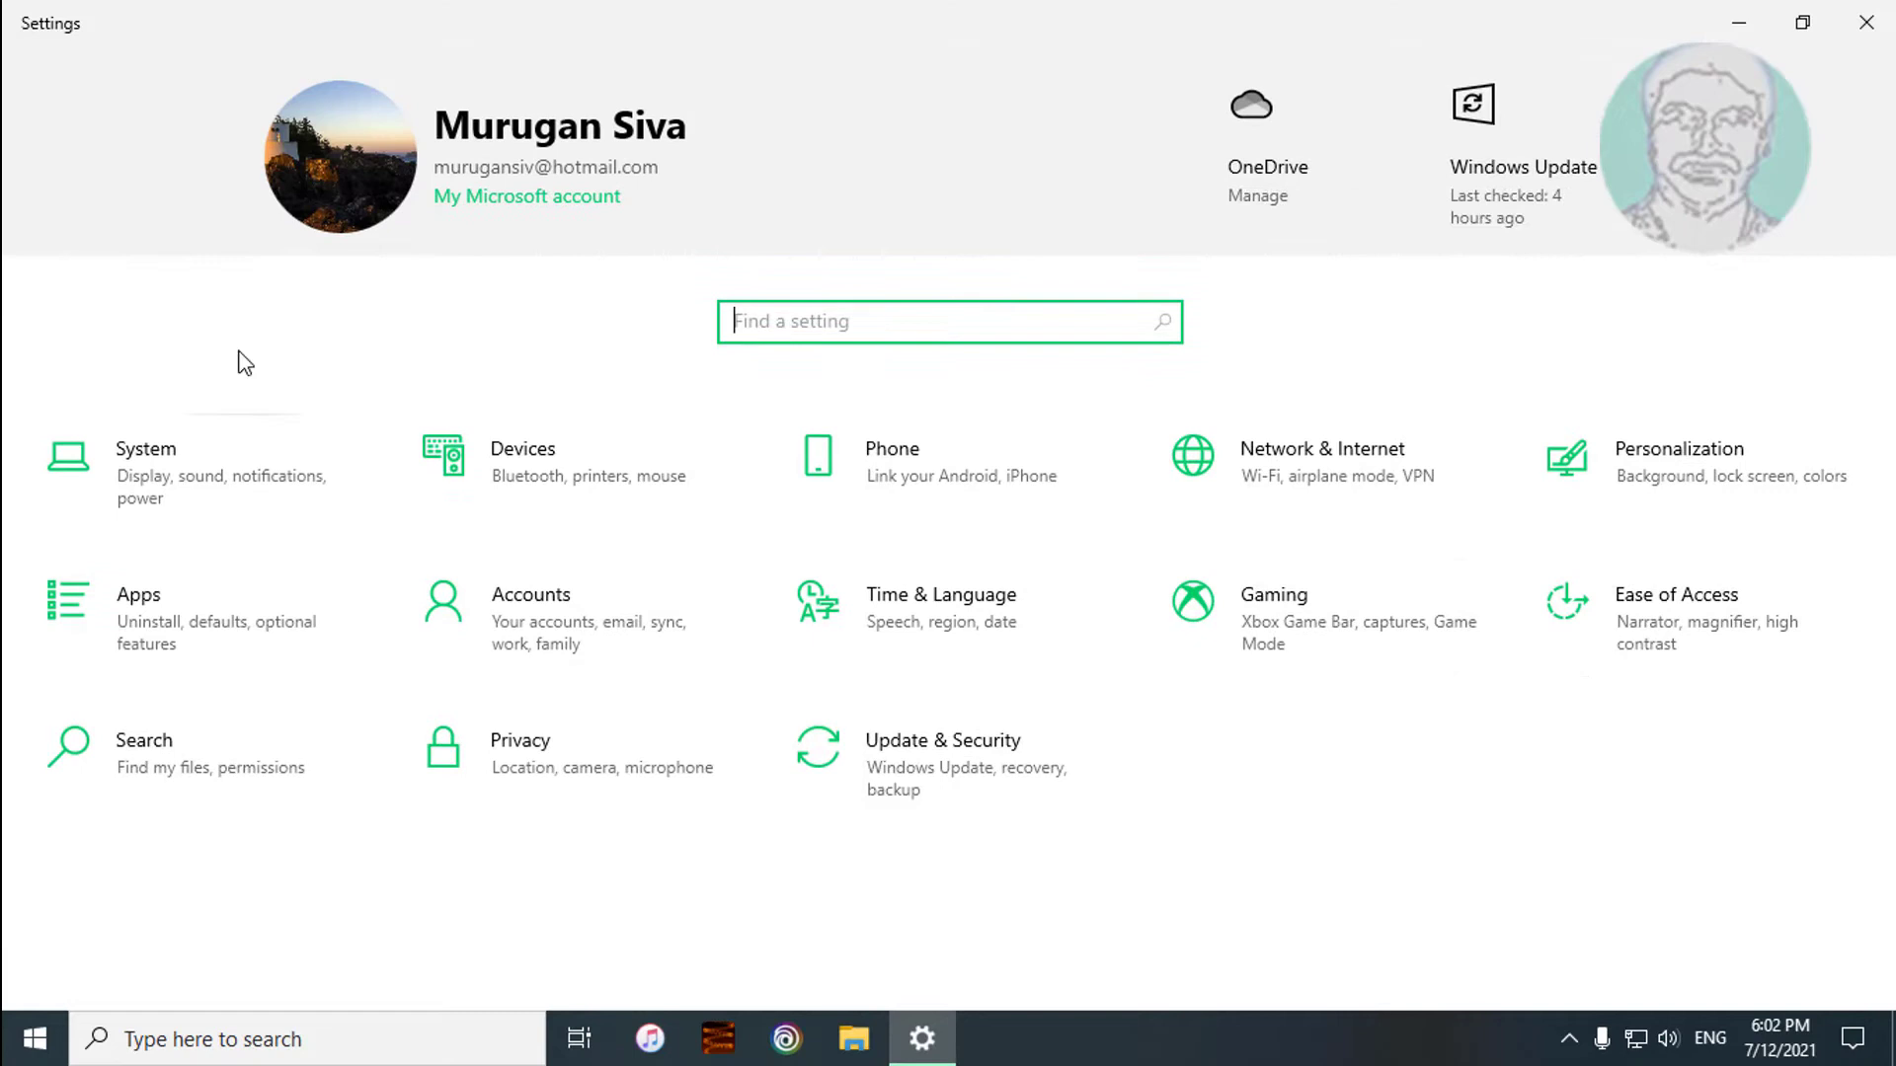
click(571, 785)
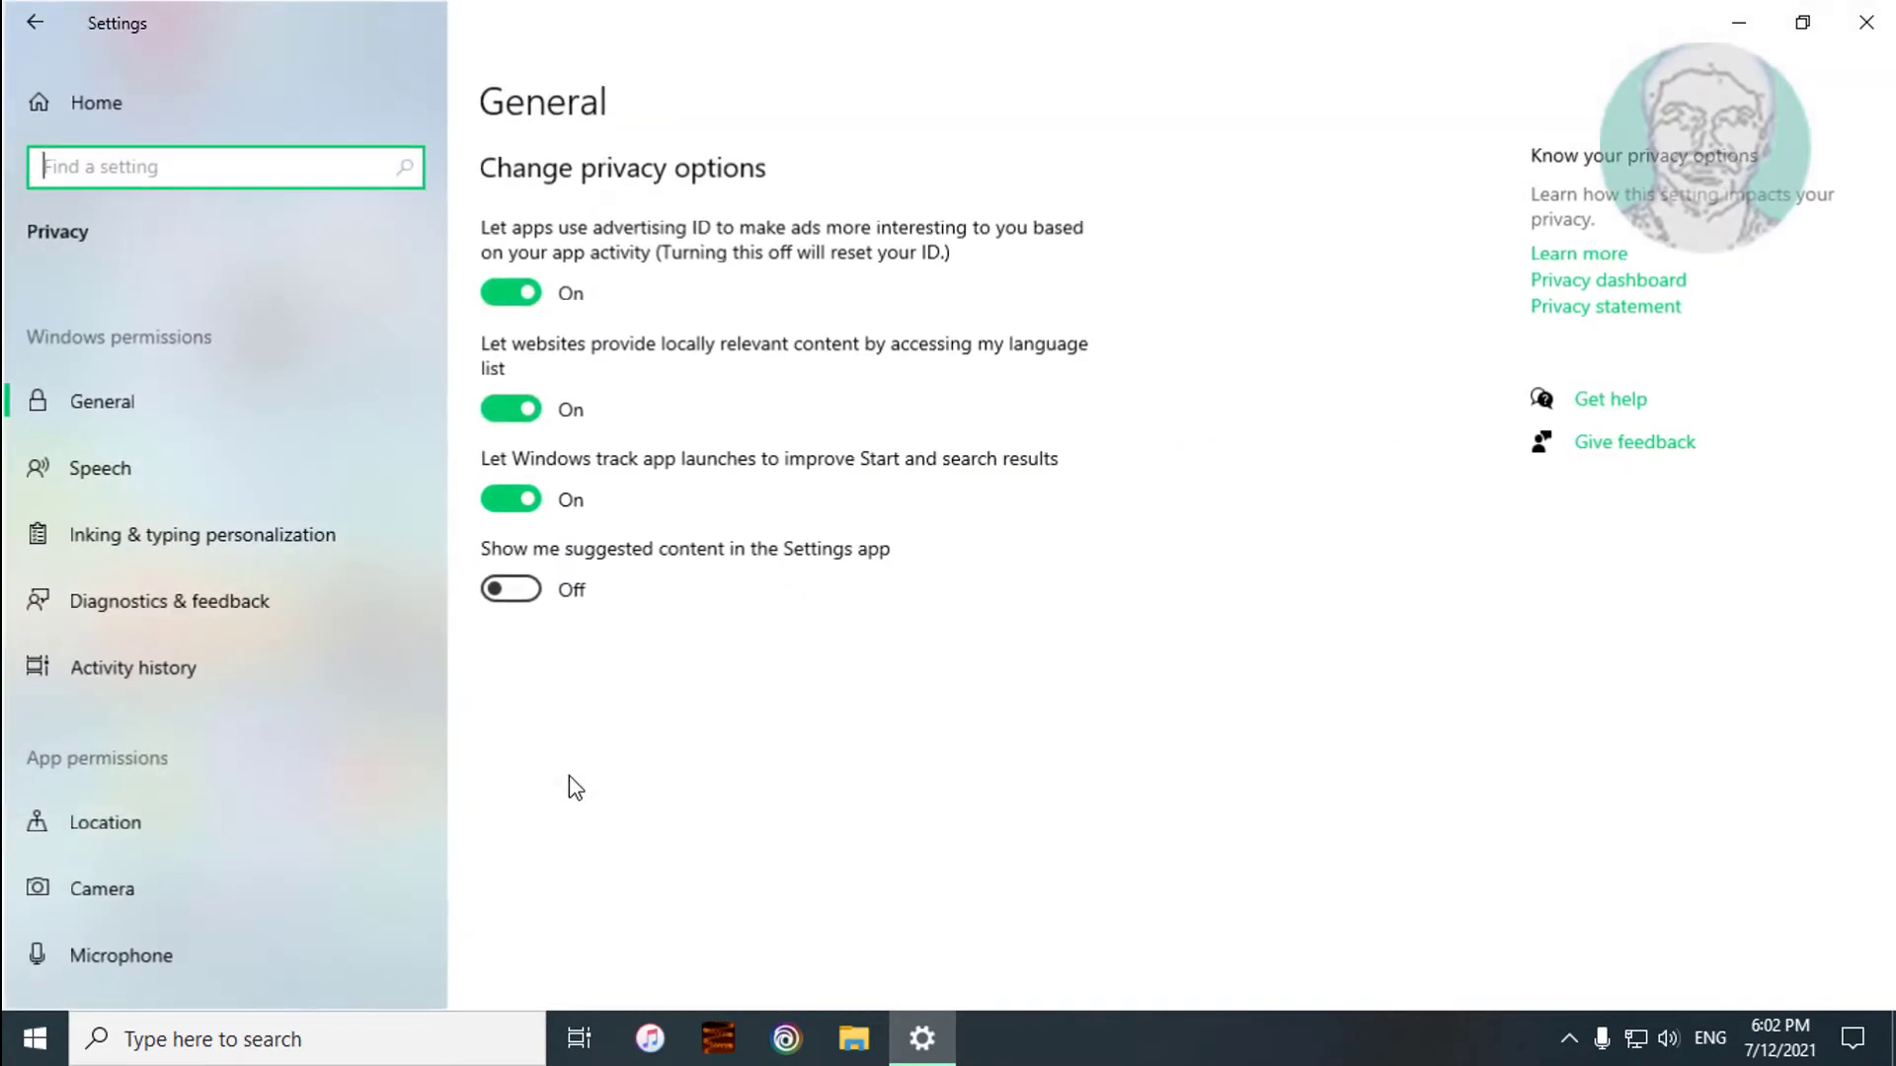
click(120, 907)
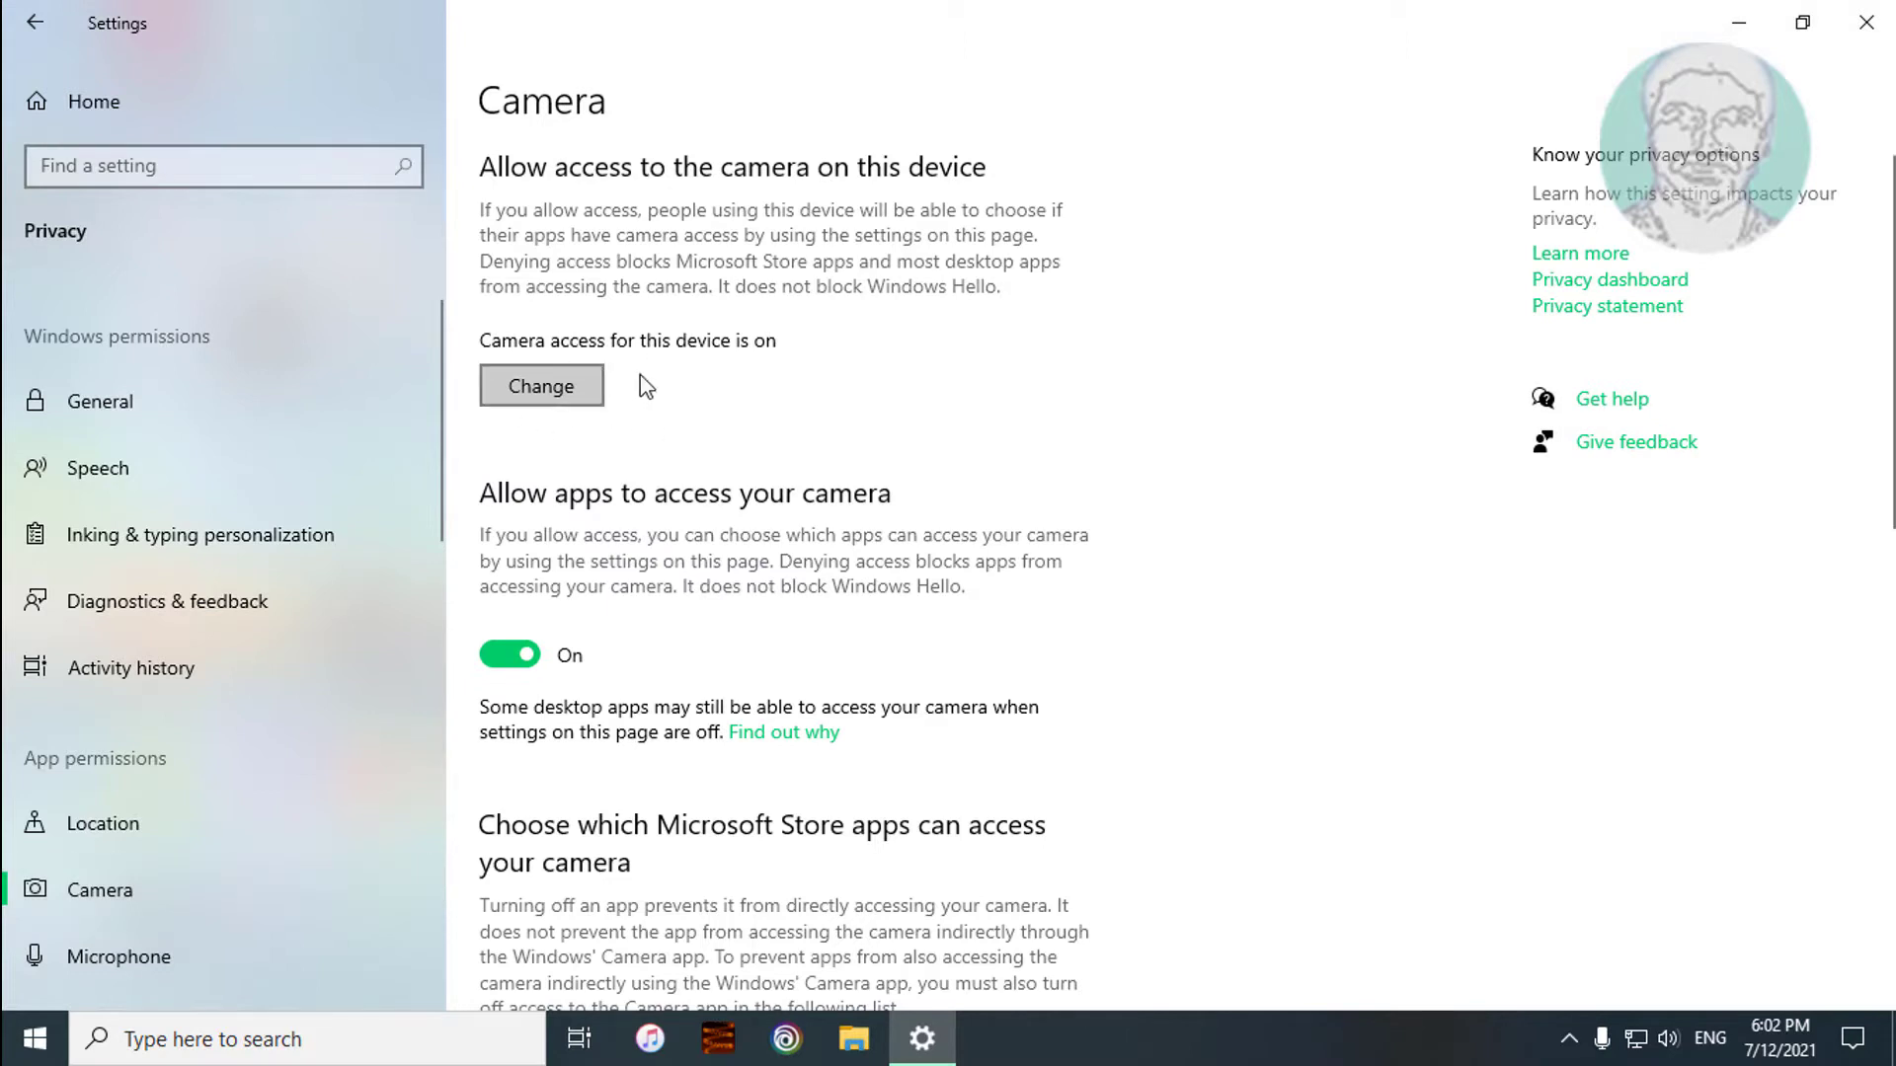
click(564, 391)
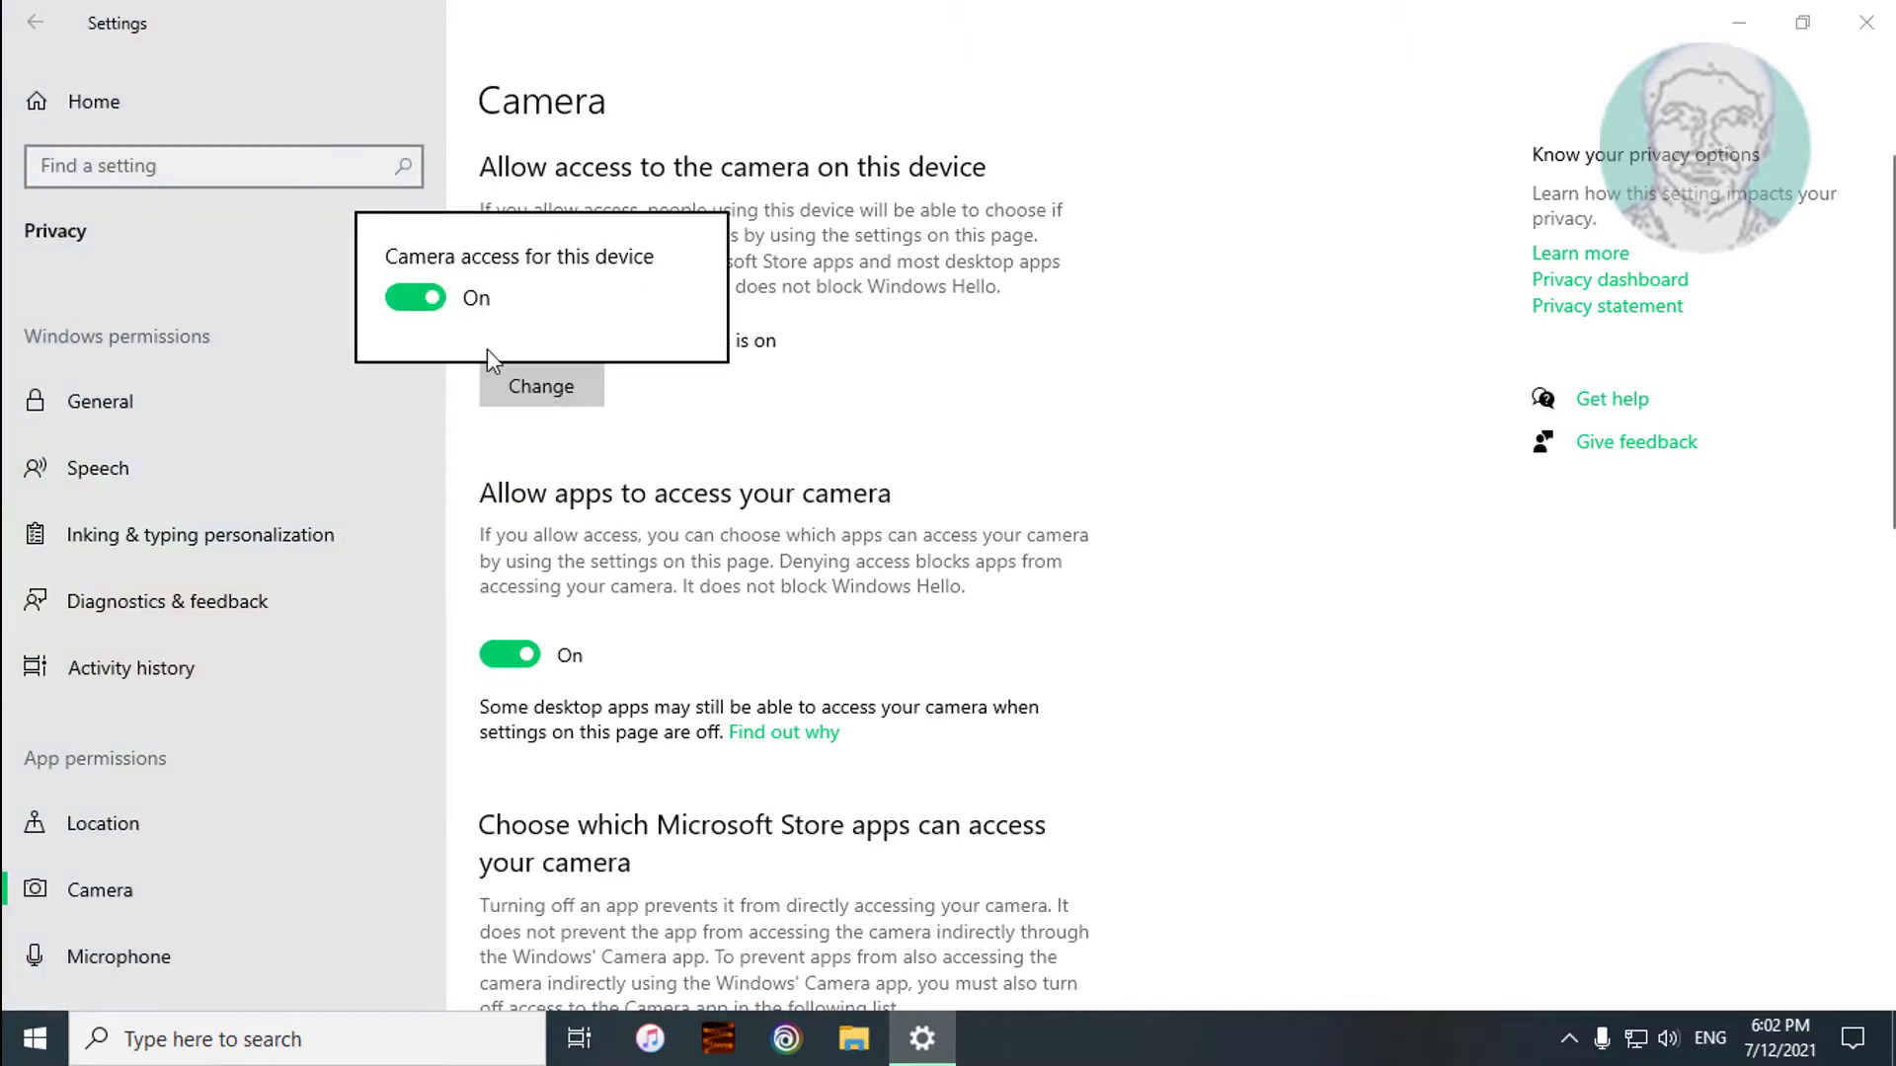
click(924, 419)
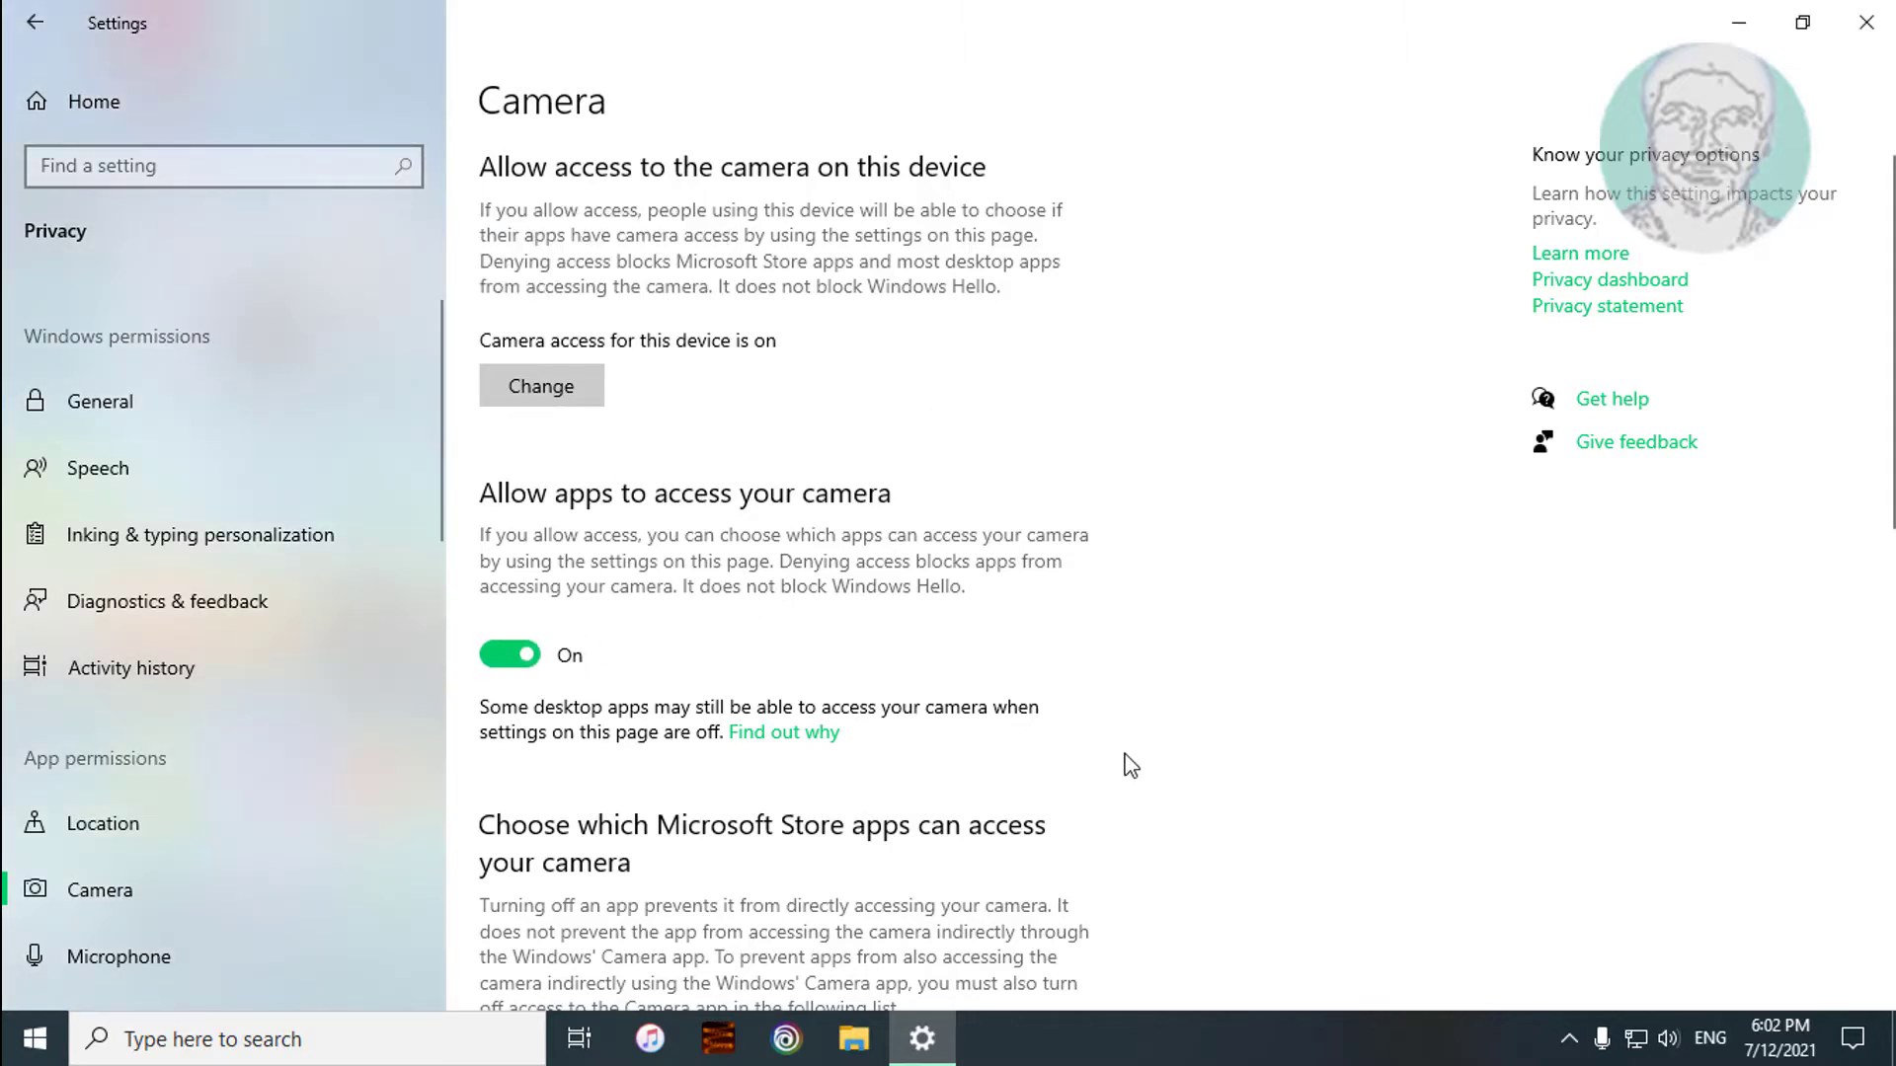
scroll(1130, 764, down, 3)
scroll(1134, 760, down, 1)
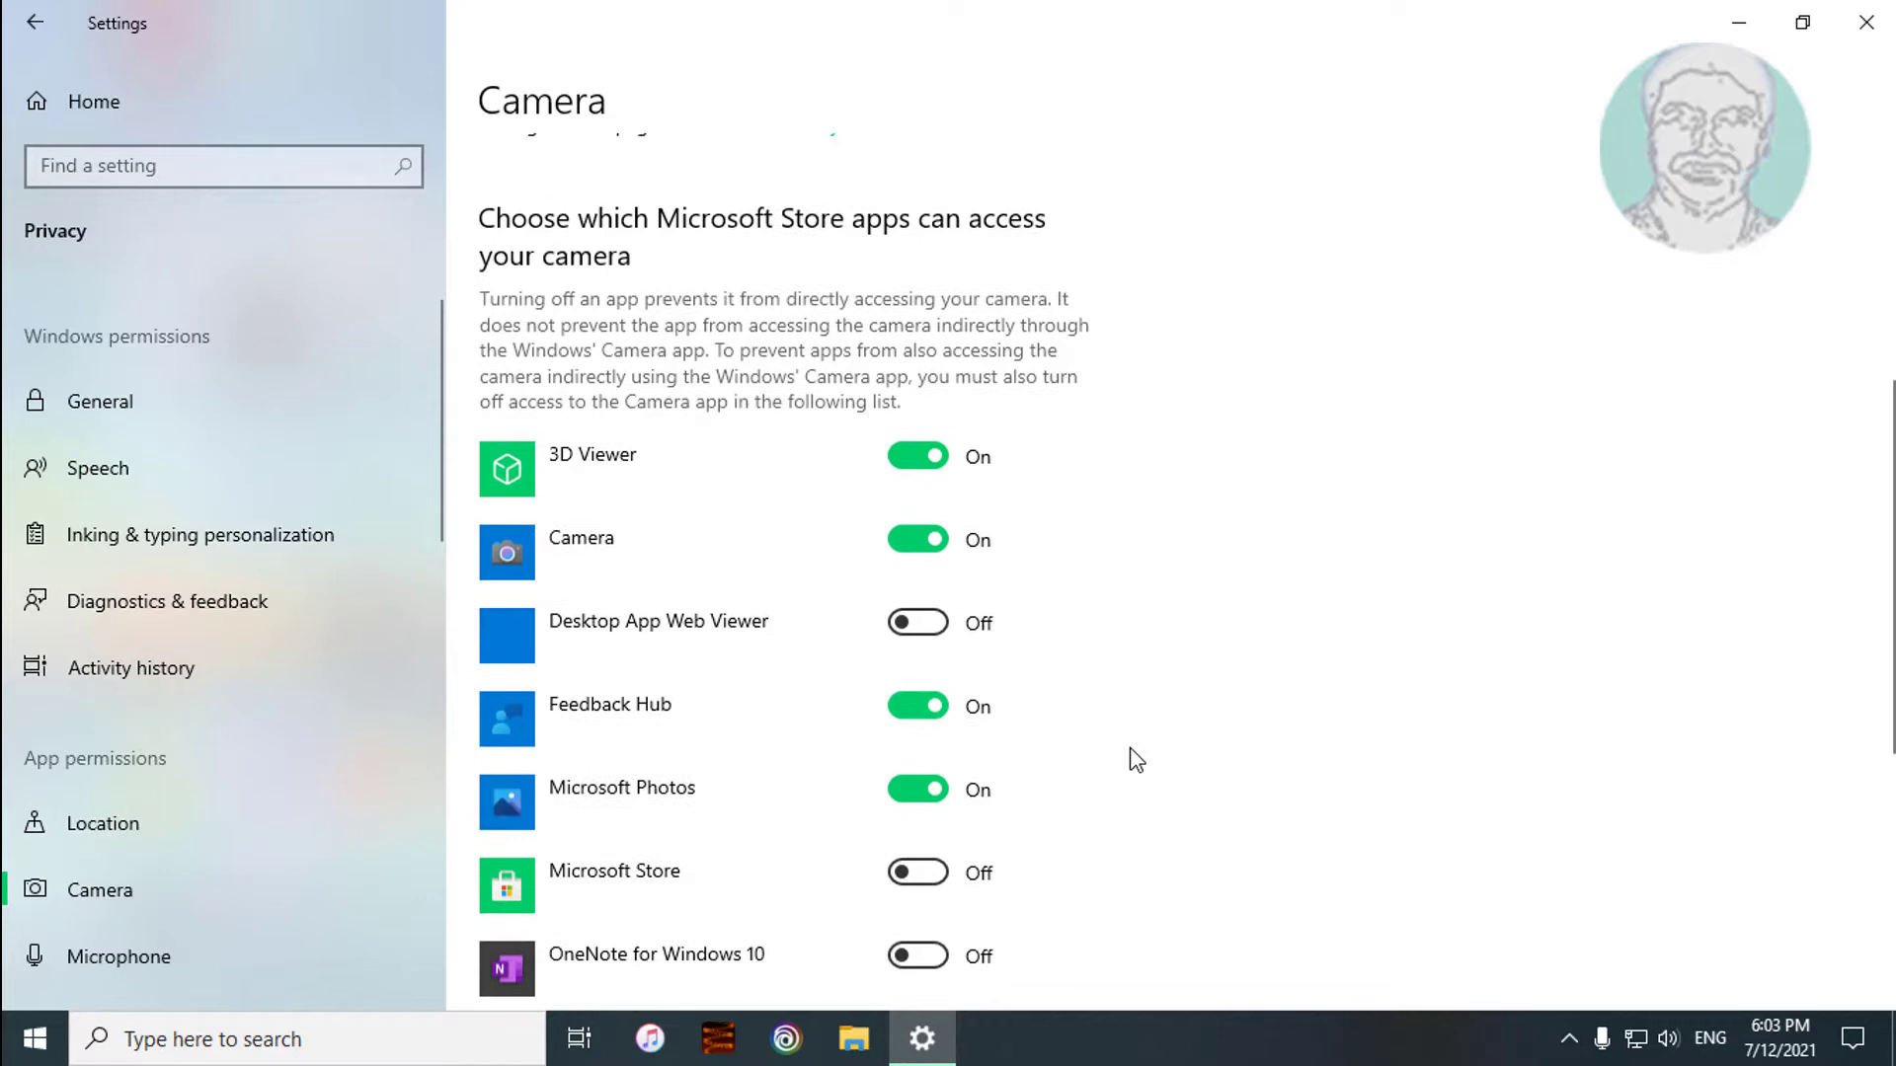
scroll(1134, 759, down, 1)
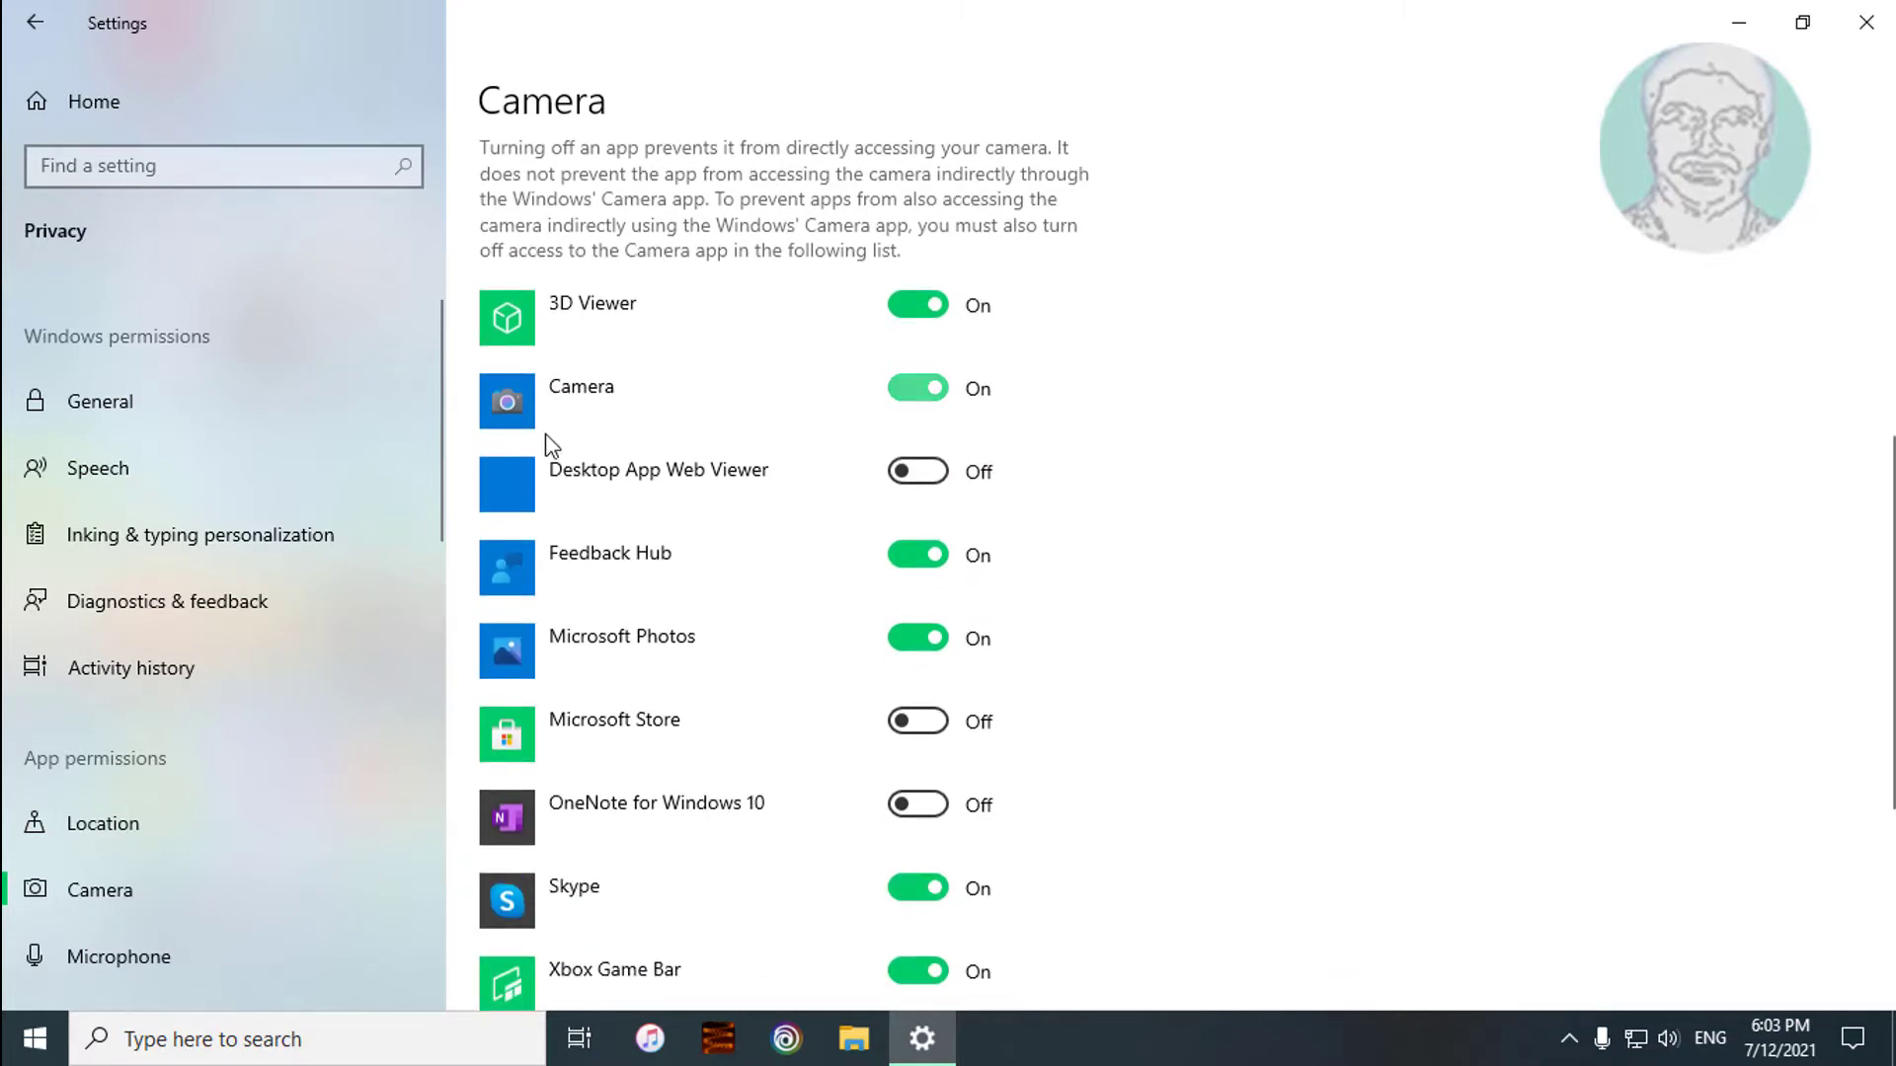
scroll(1325, 898, down, 3)
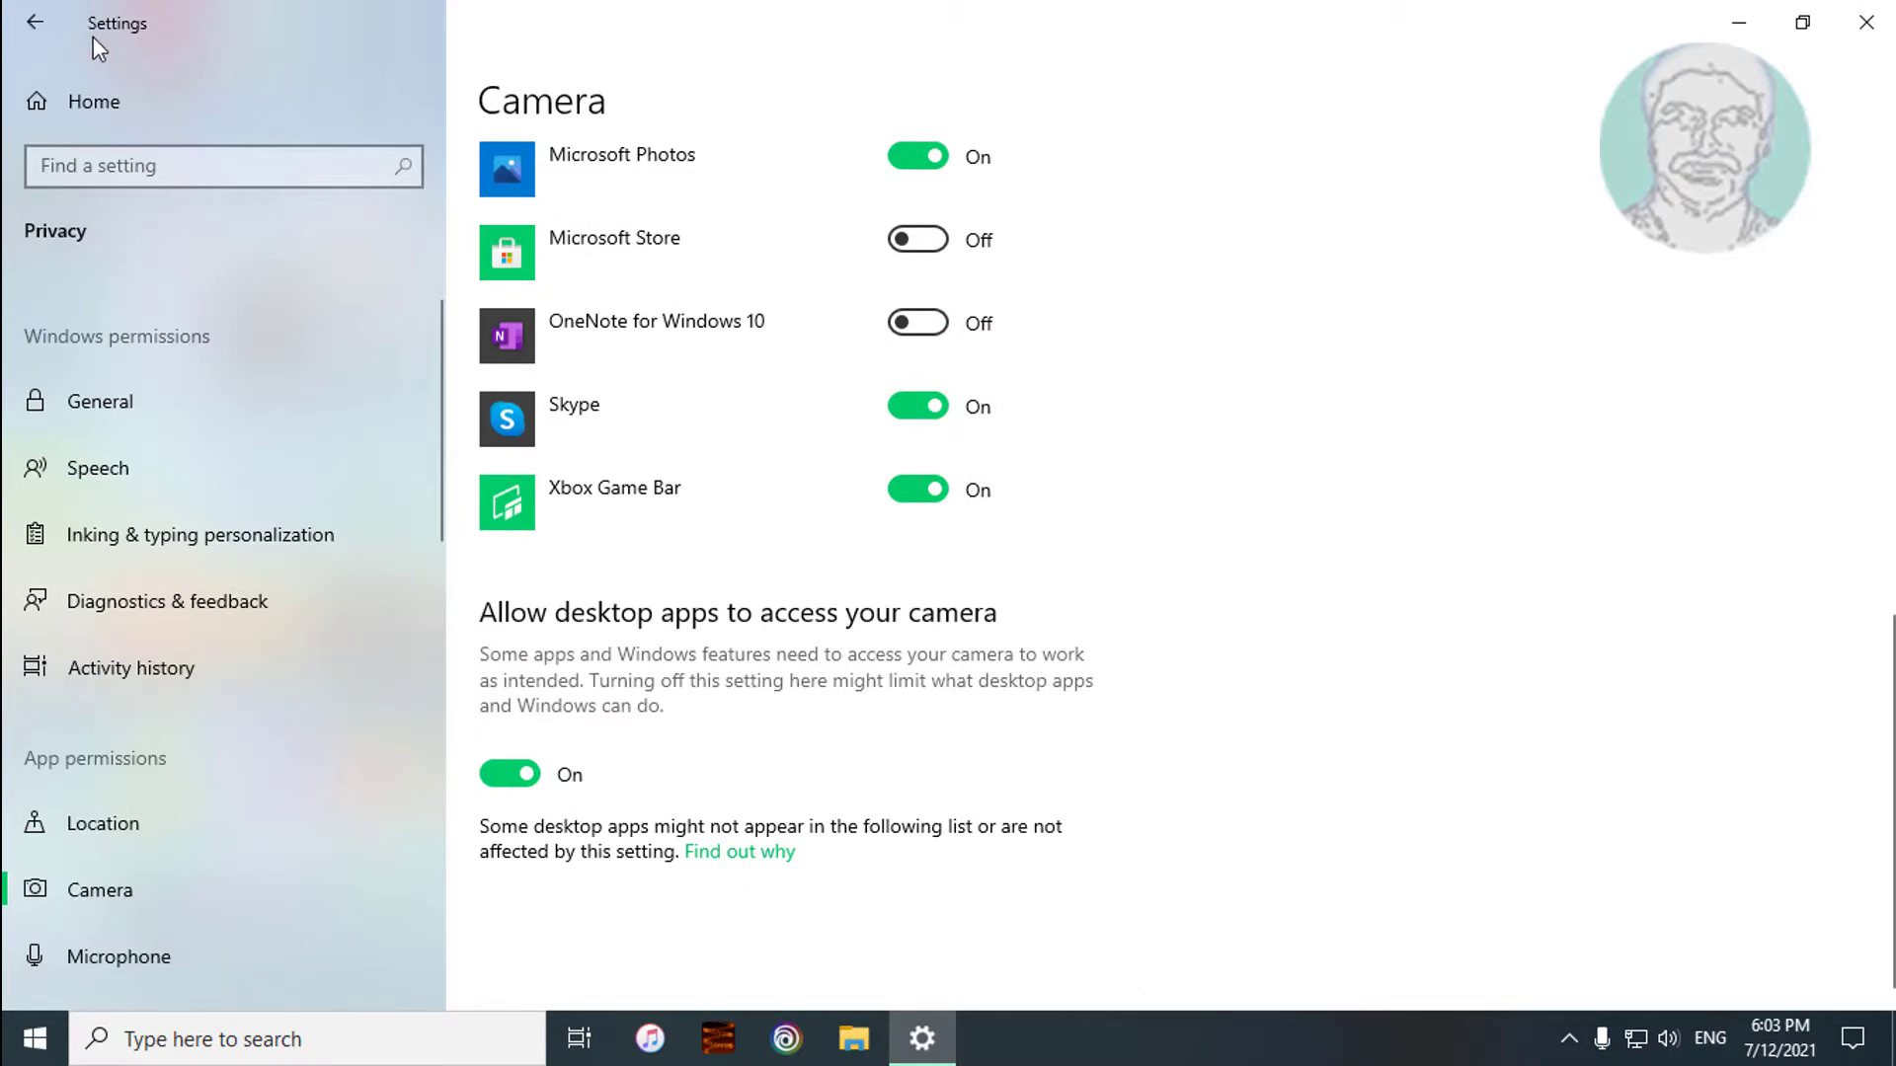
click(43, 30)
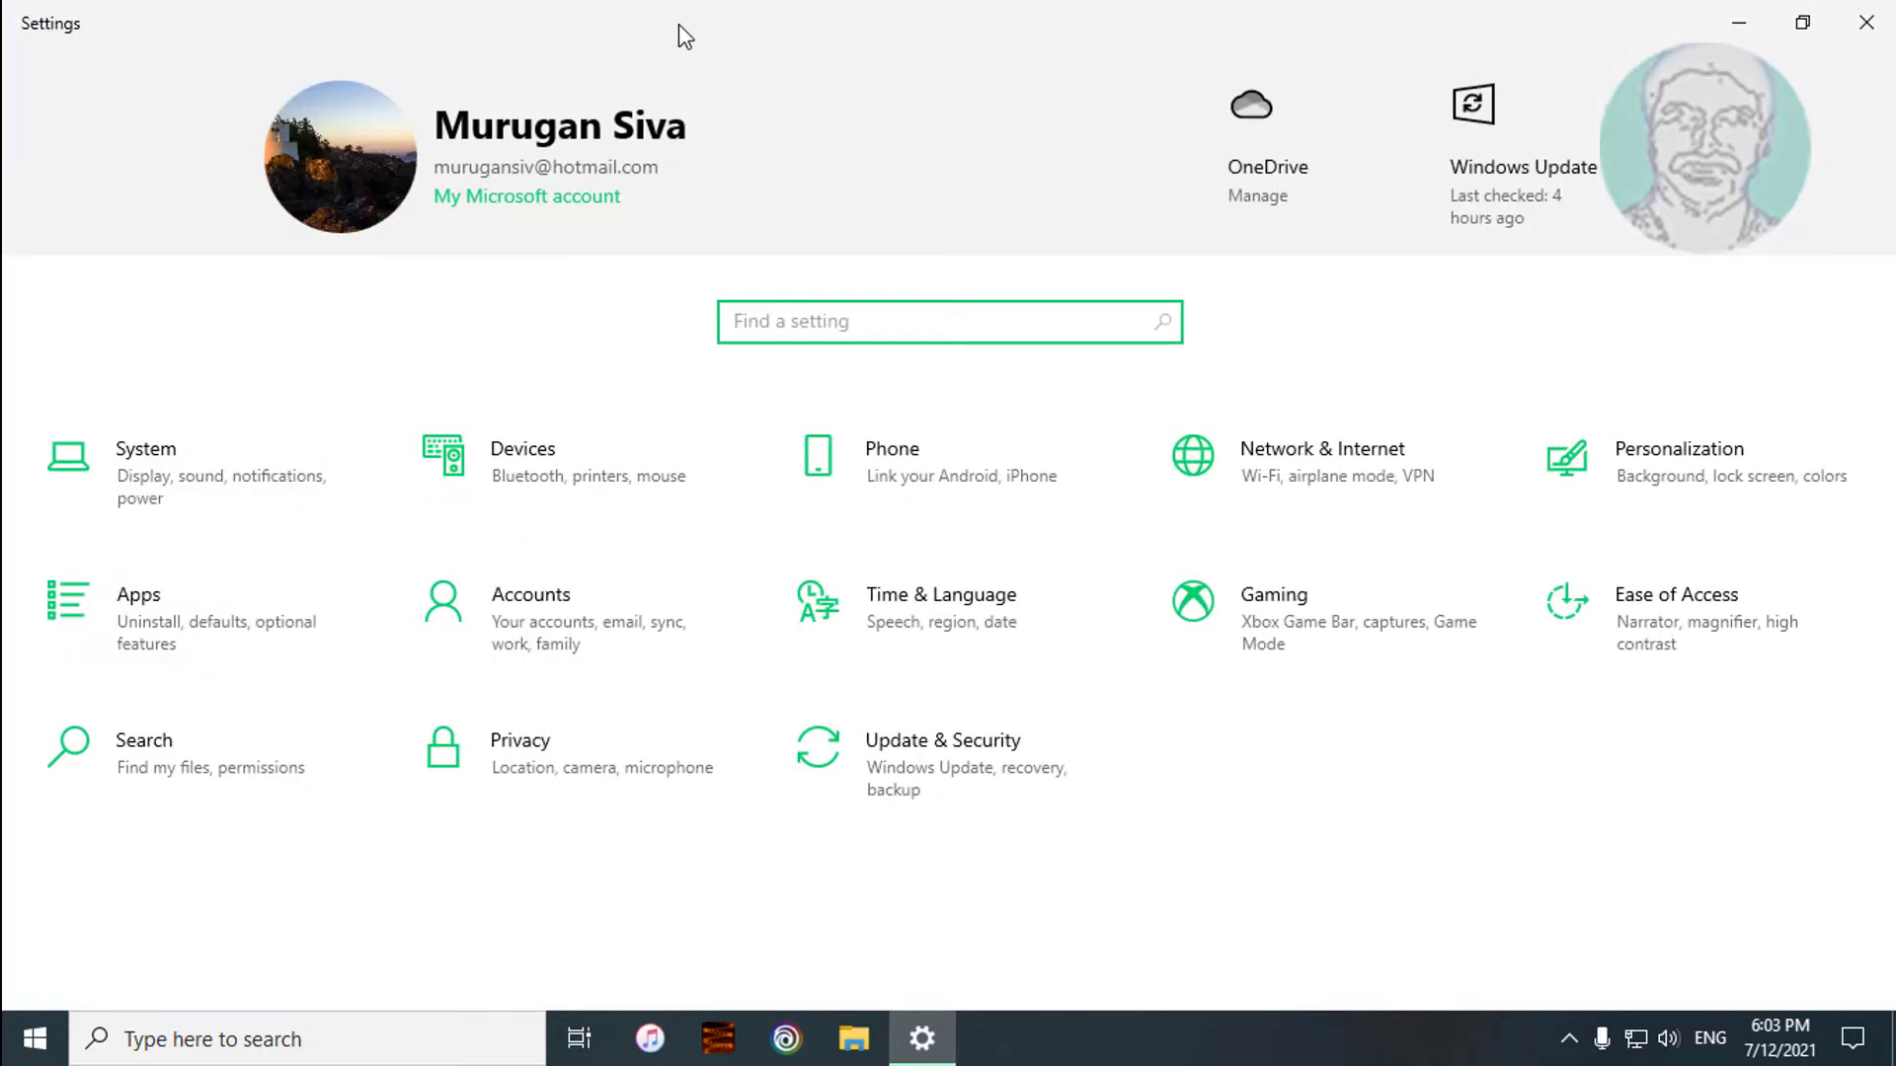
Step: Close Settings and search Windows for Control Panel
click(1861, 30)
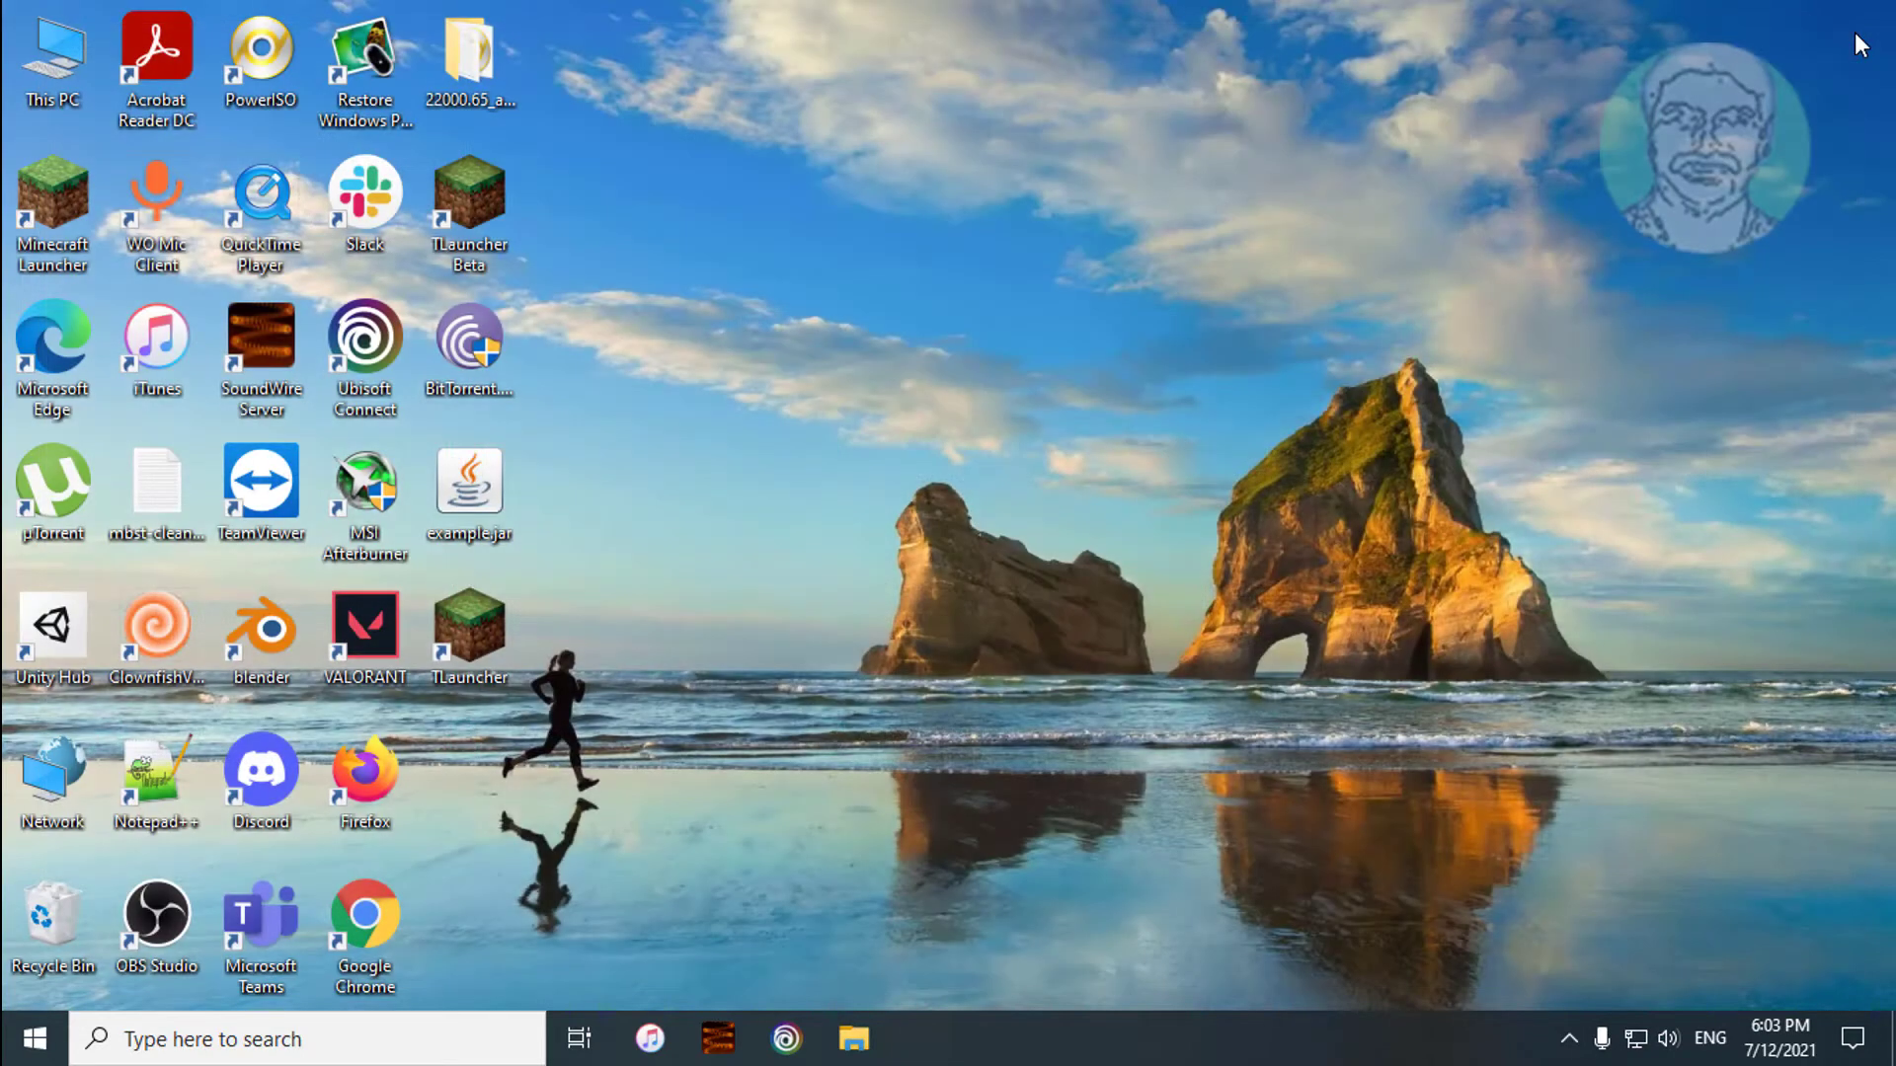
click(240, 1038)
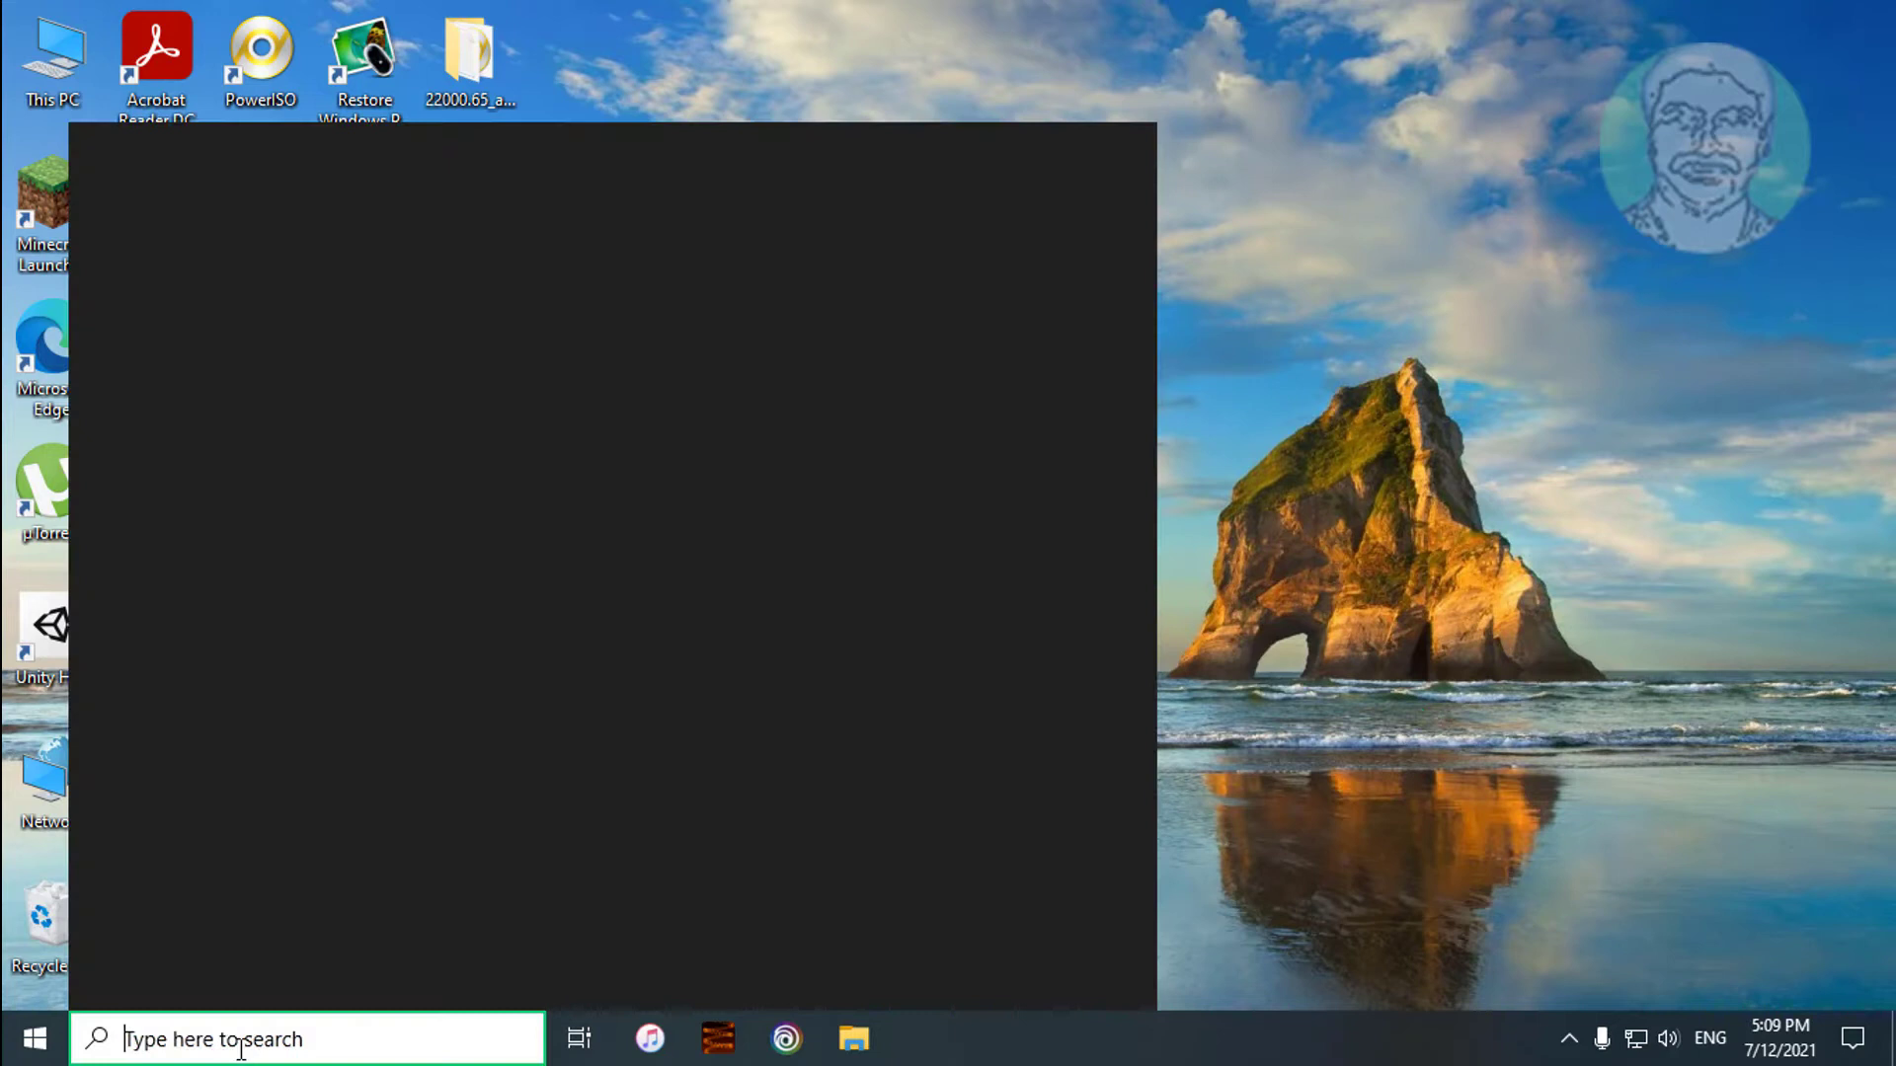
text(control)
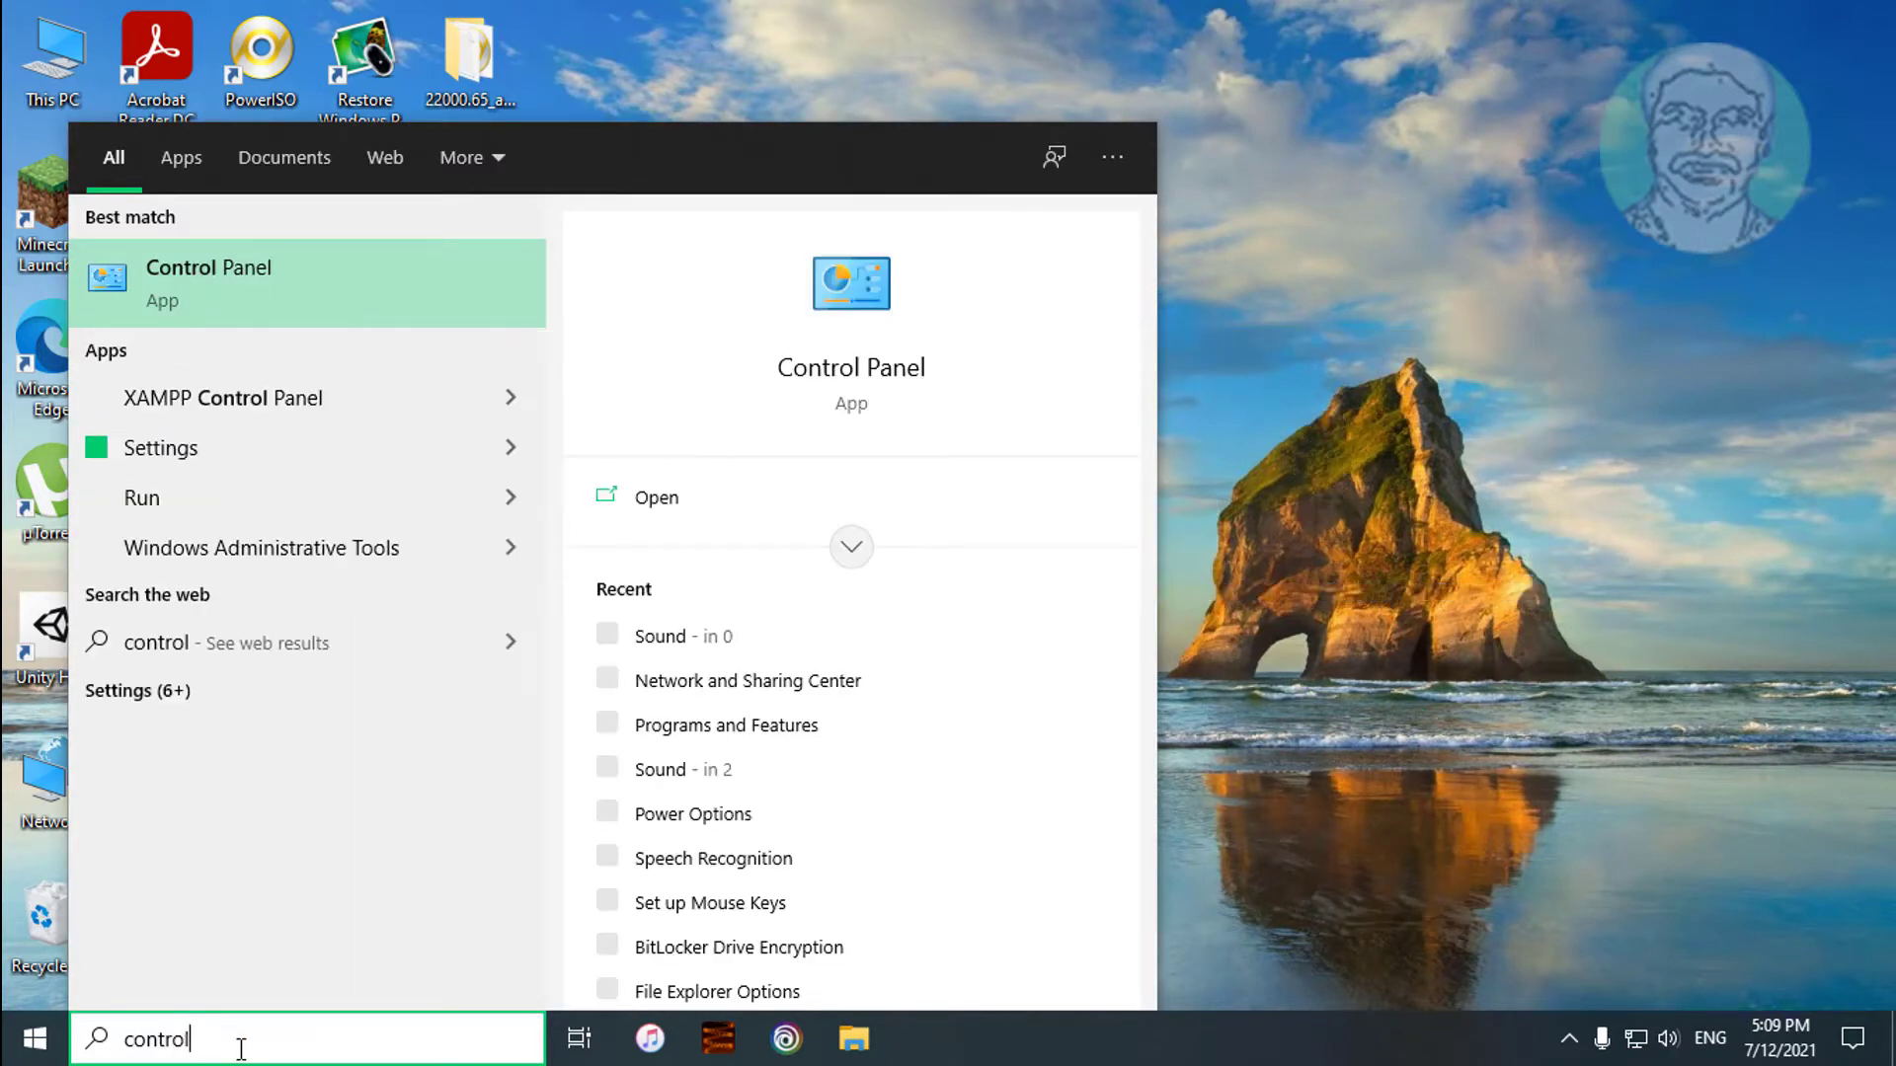
text( panel)
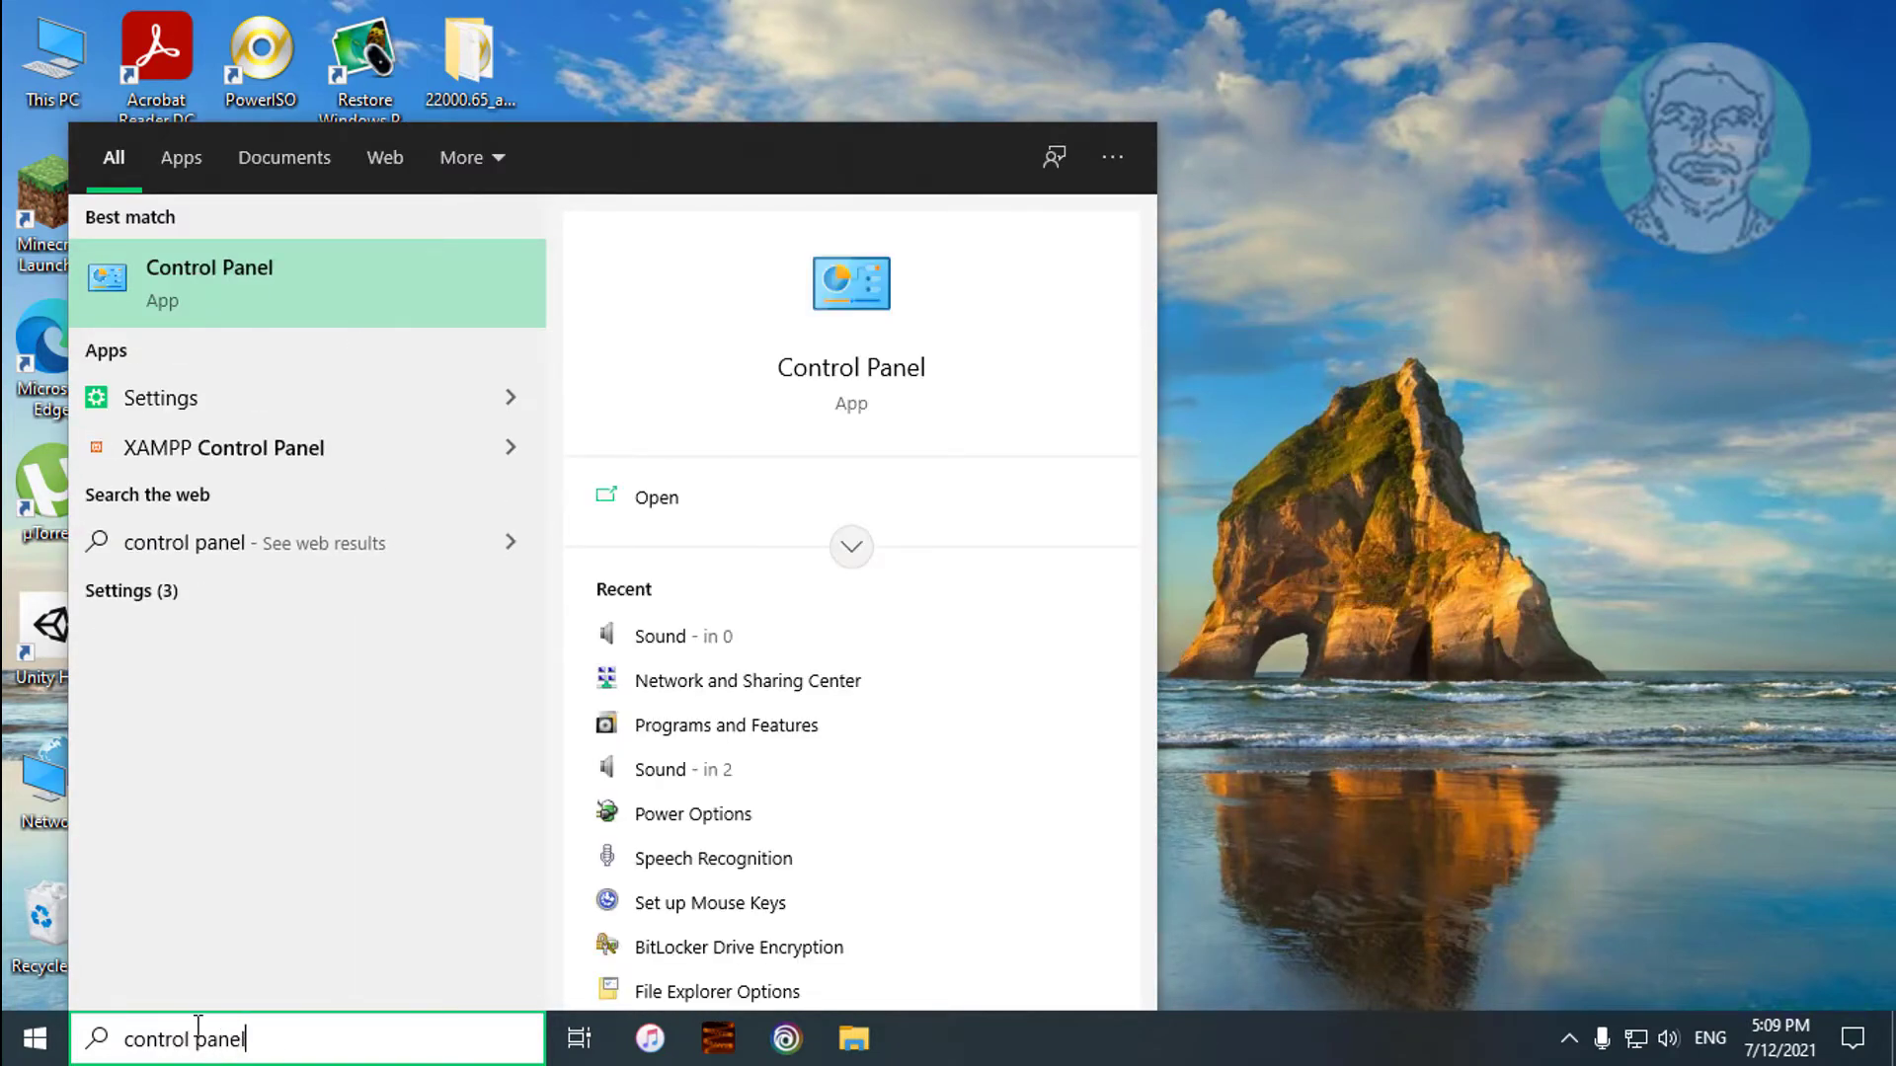
Step: Launch Control Panel, enter Troubleshooting and view all available troubleshooters
click(237, 266)
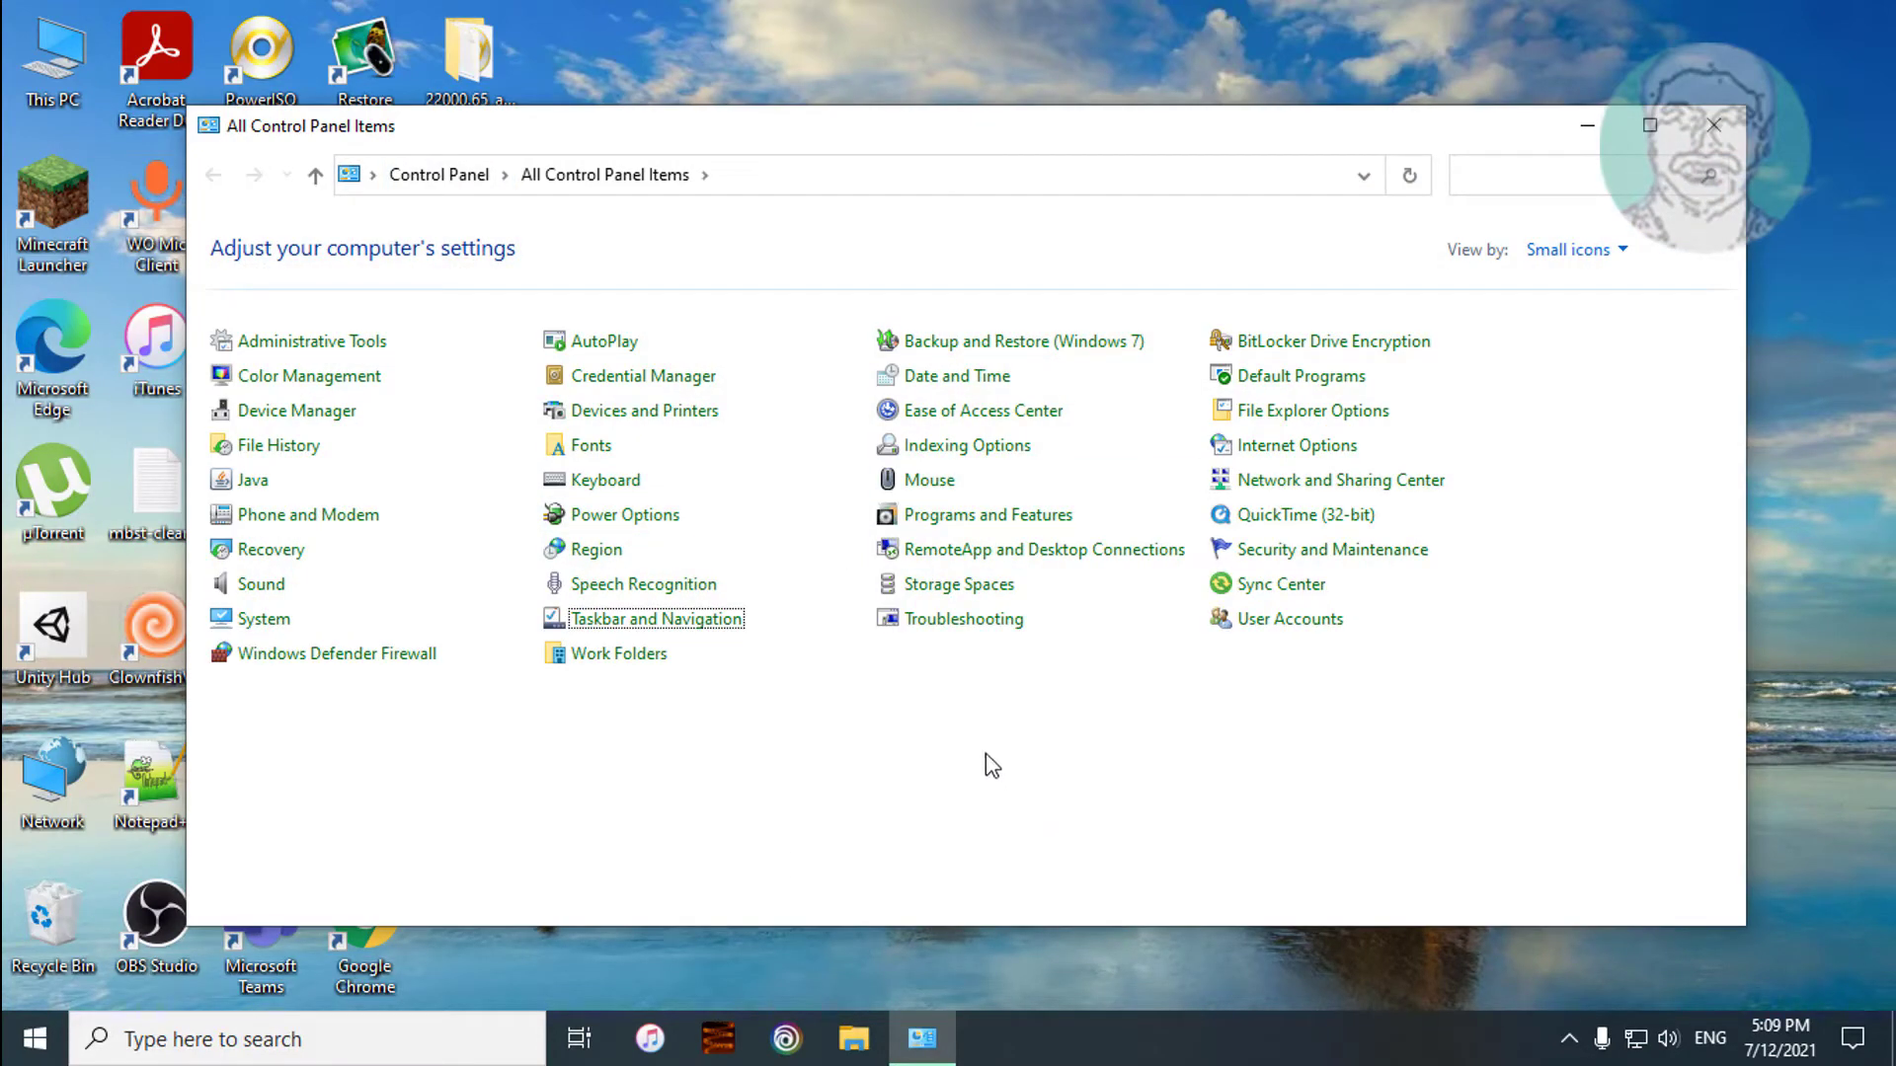
click(975, 627)
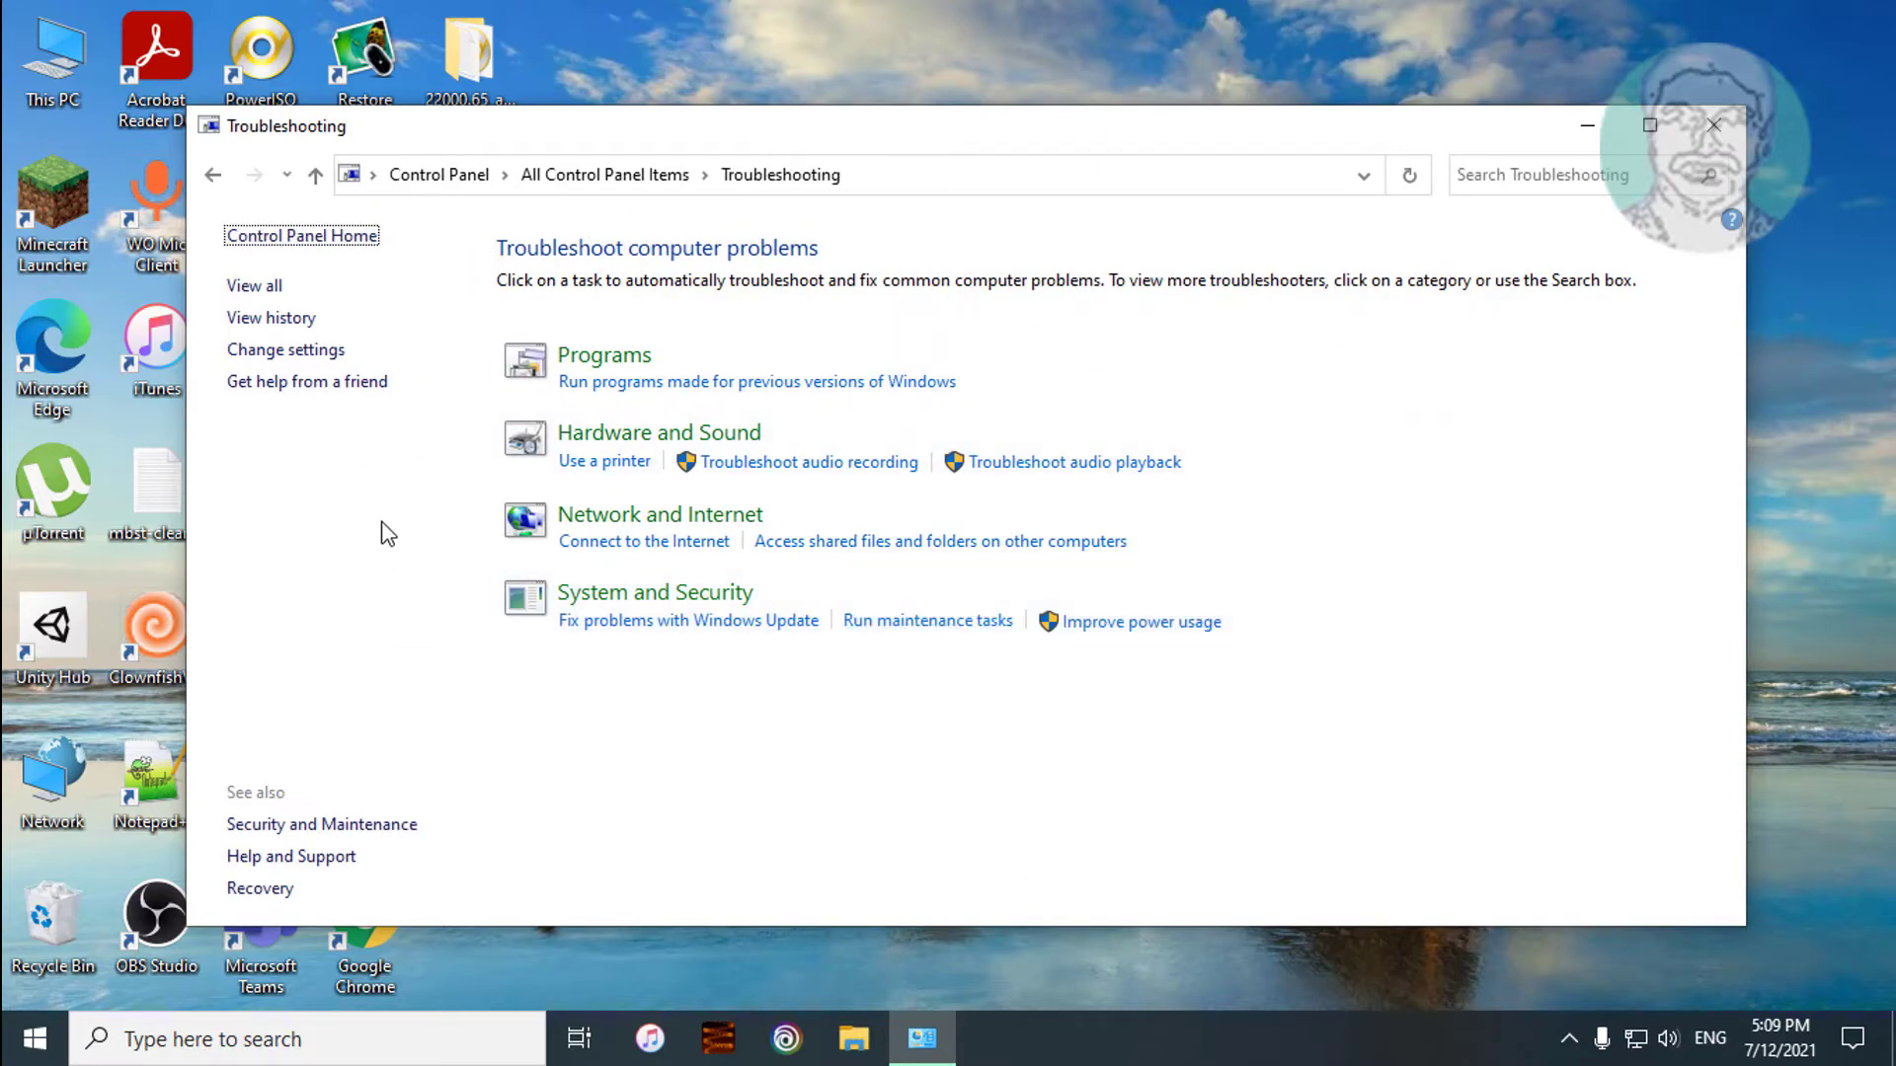
click(269, 298)
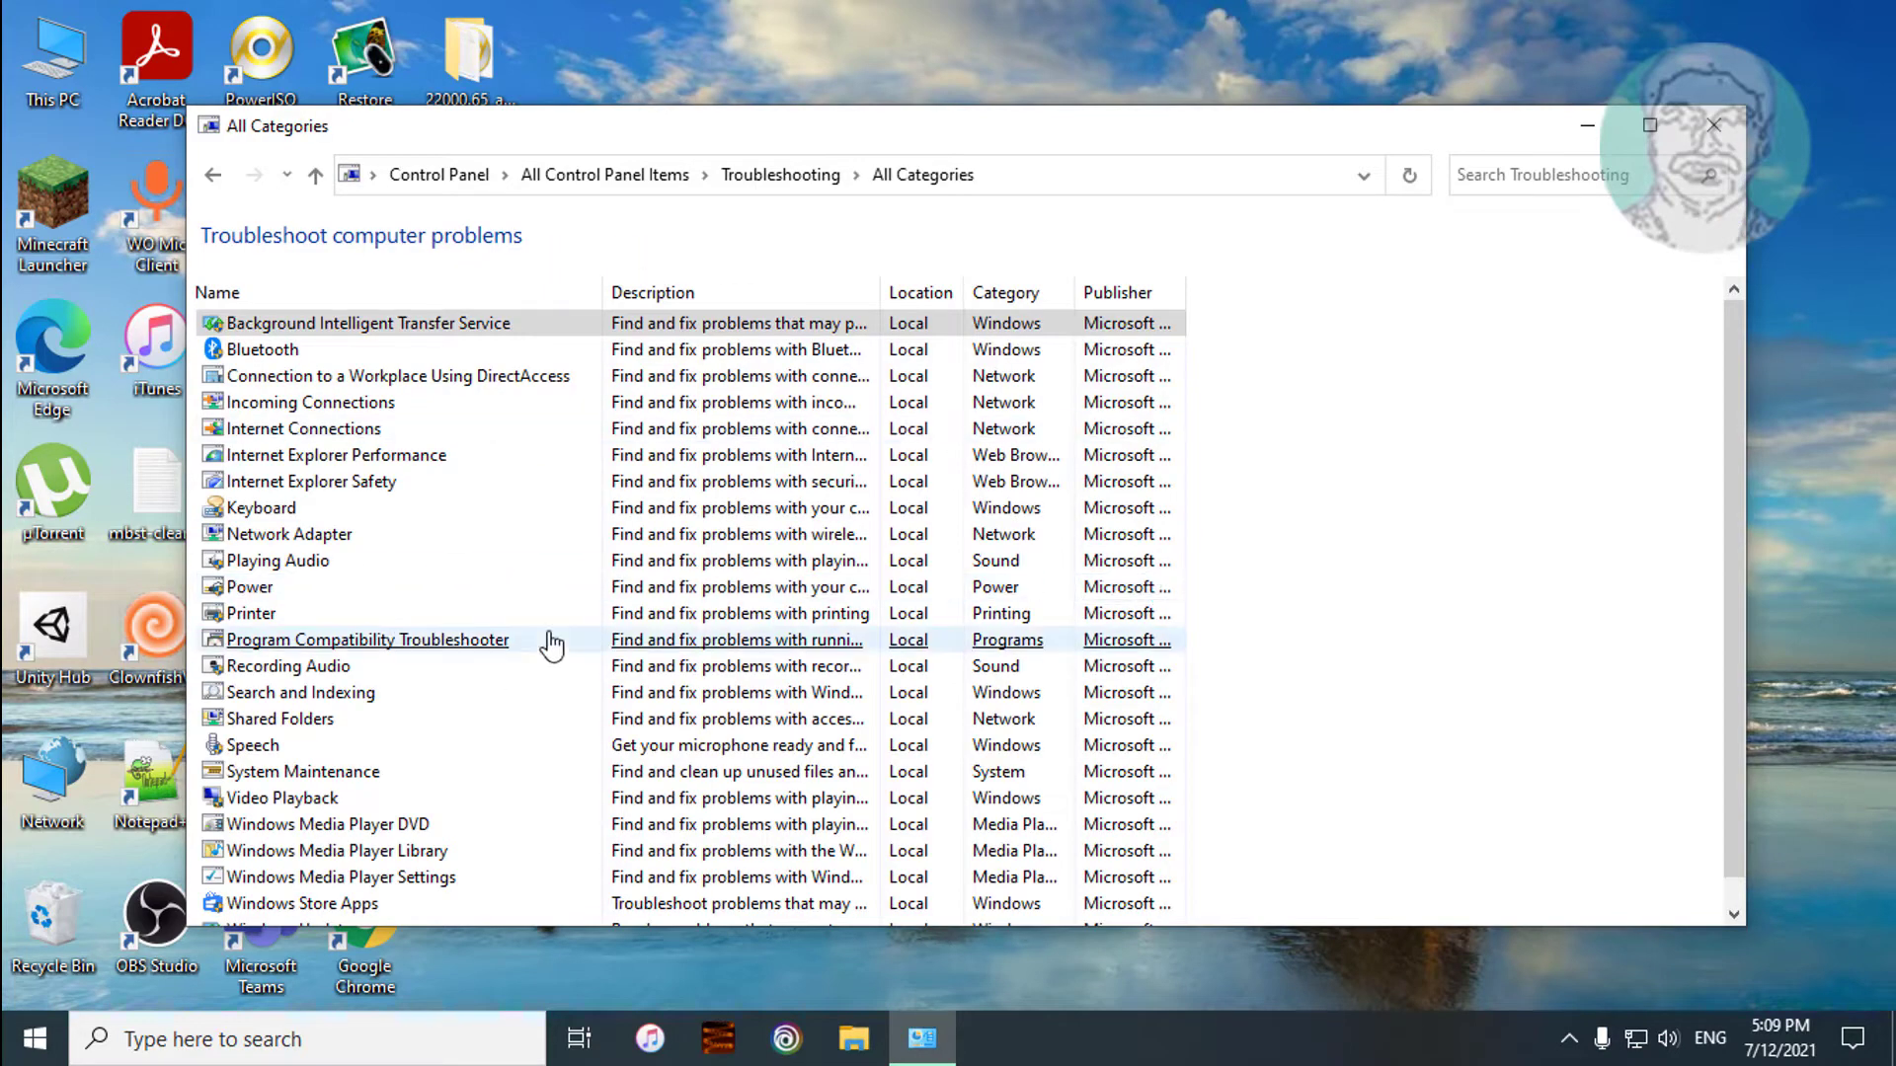
scroll(540, 696, down, 1)
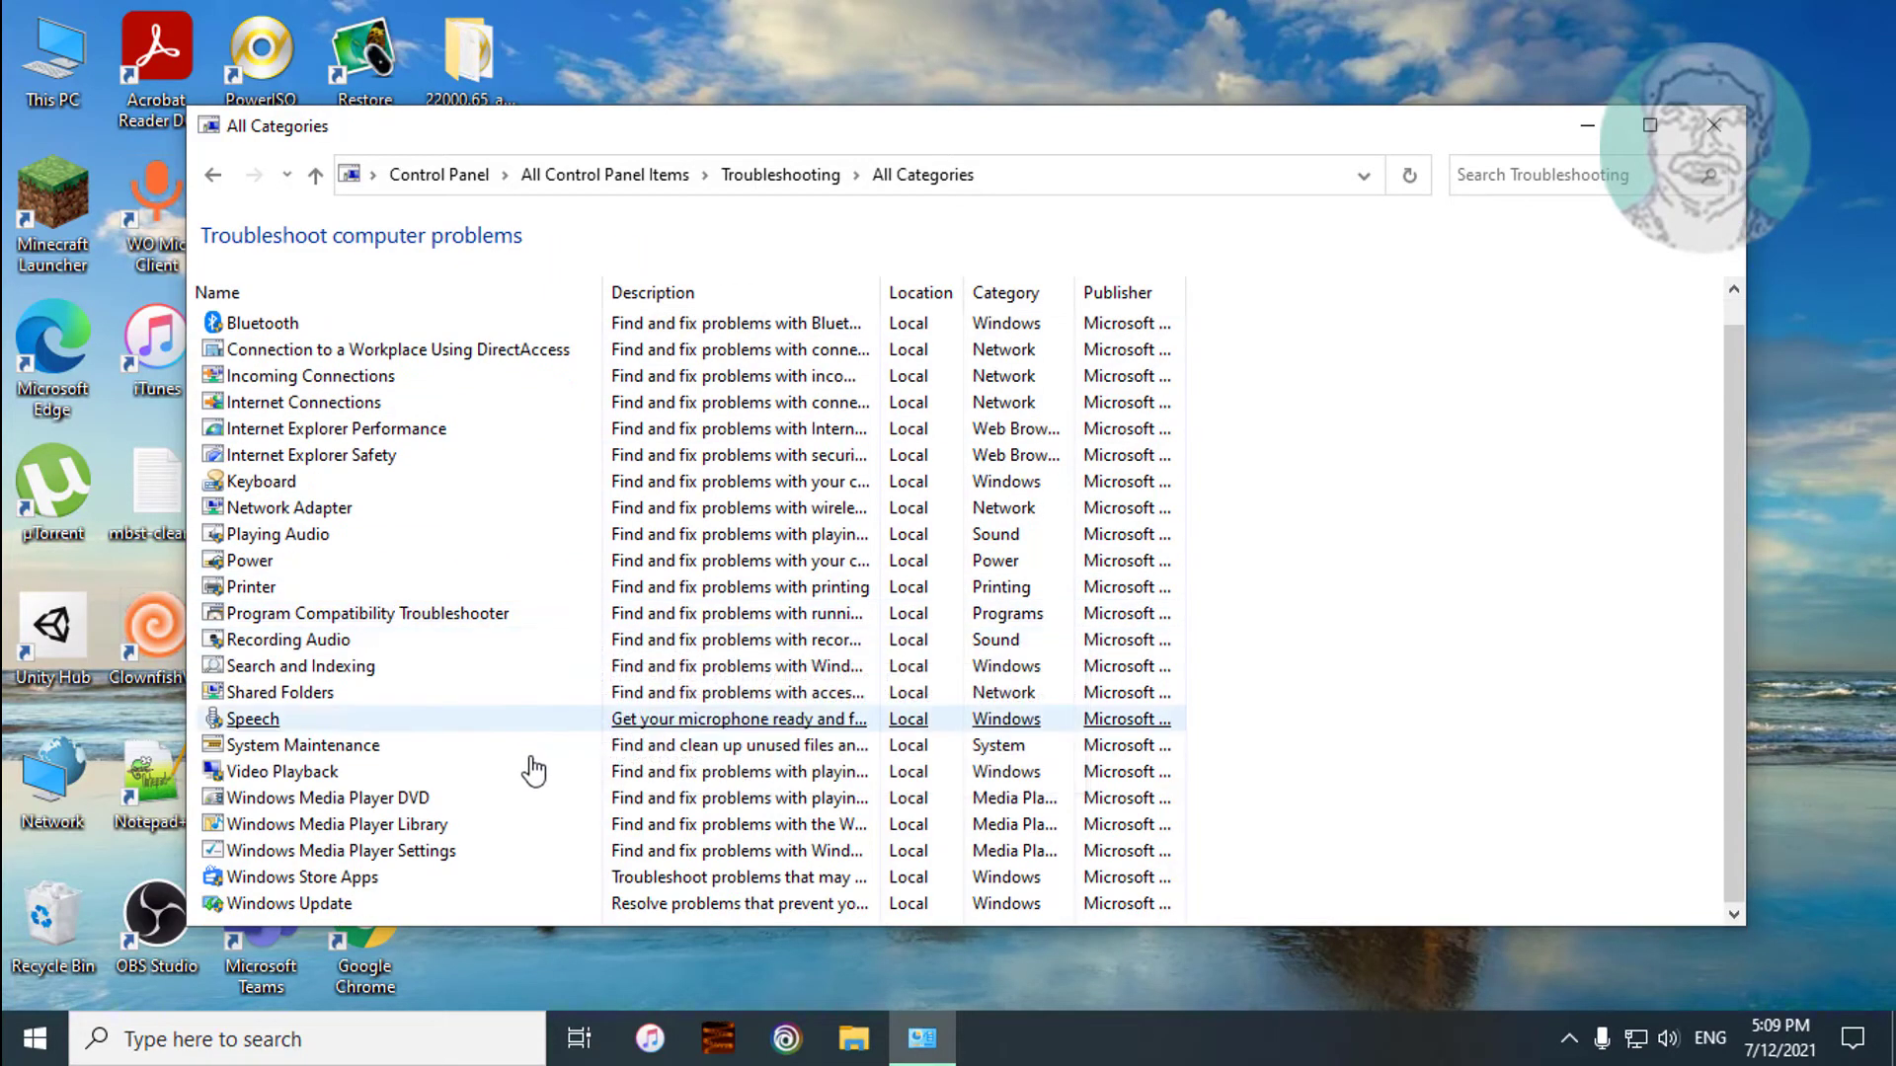
Step: Run Video Playback through the 4K and HEVC codec notices to its results and close it
click(281, 771)
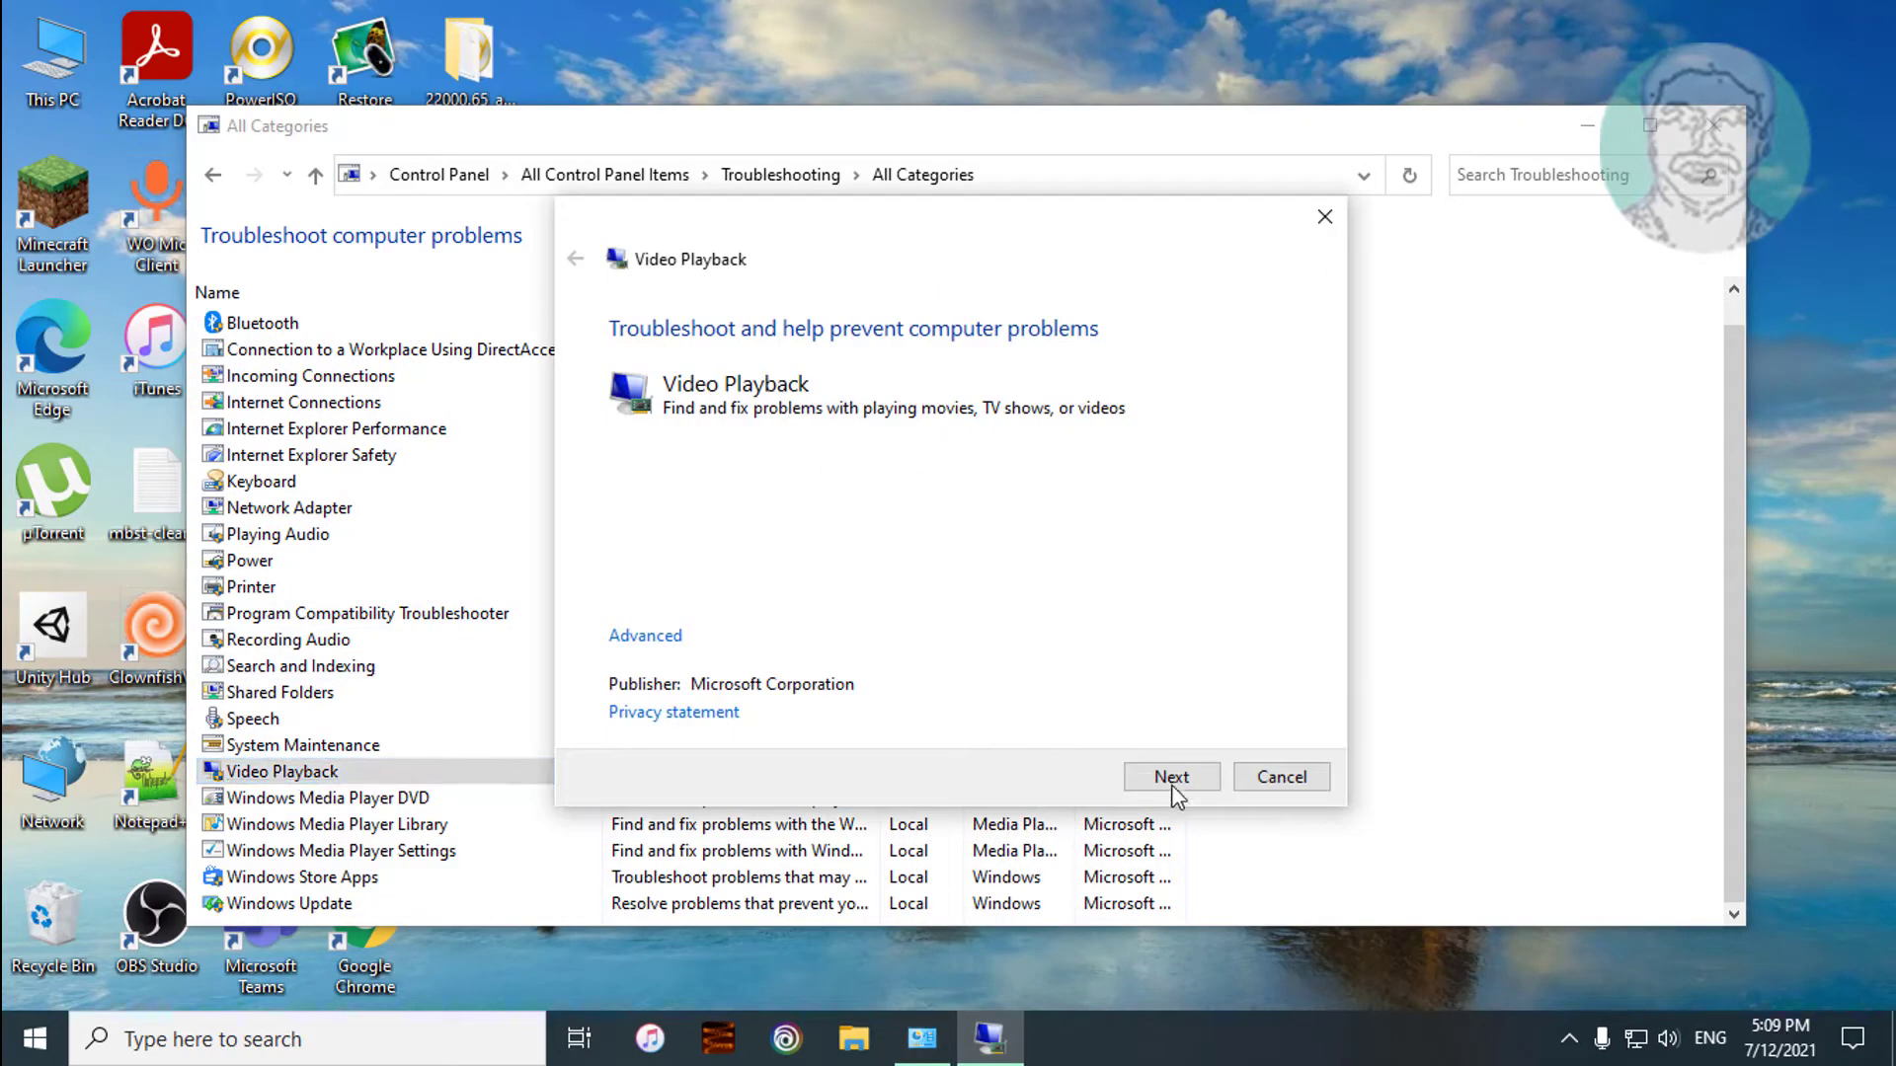
click(1171, 777)
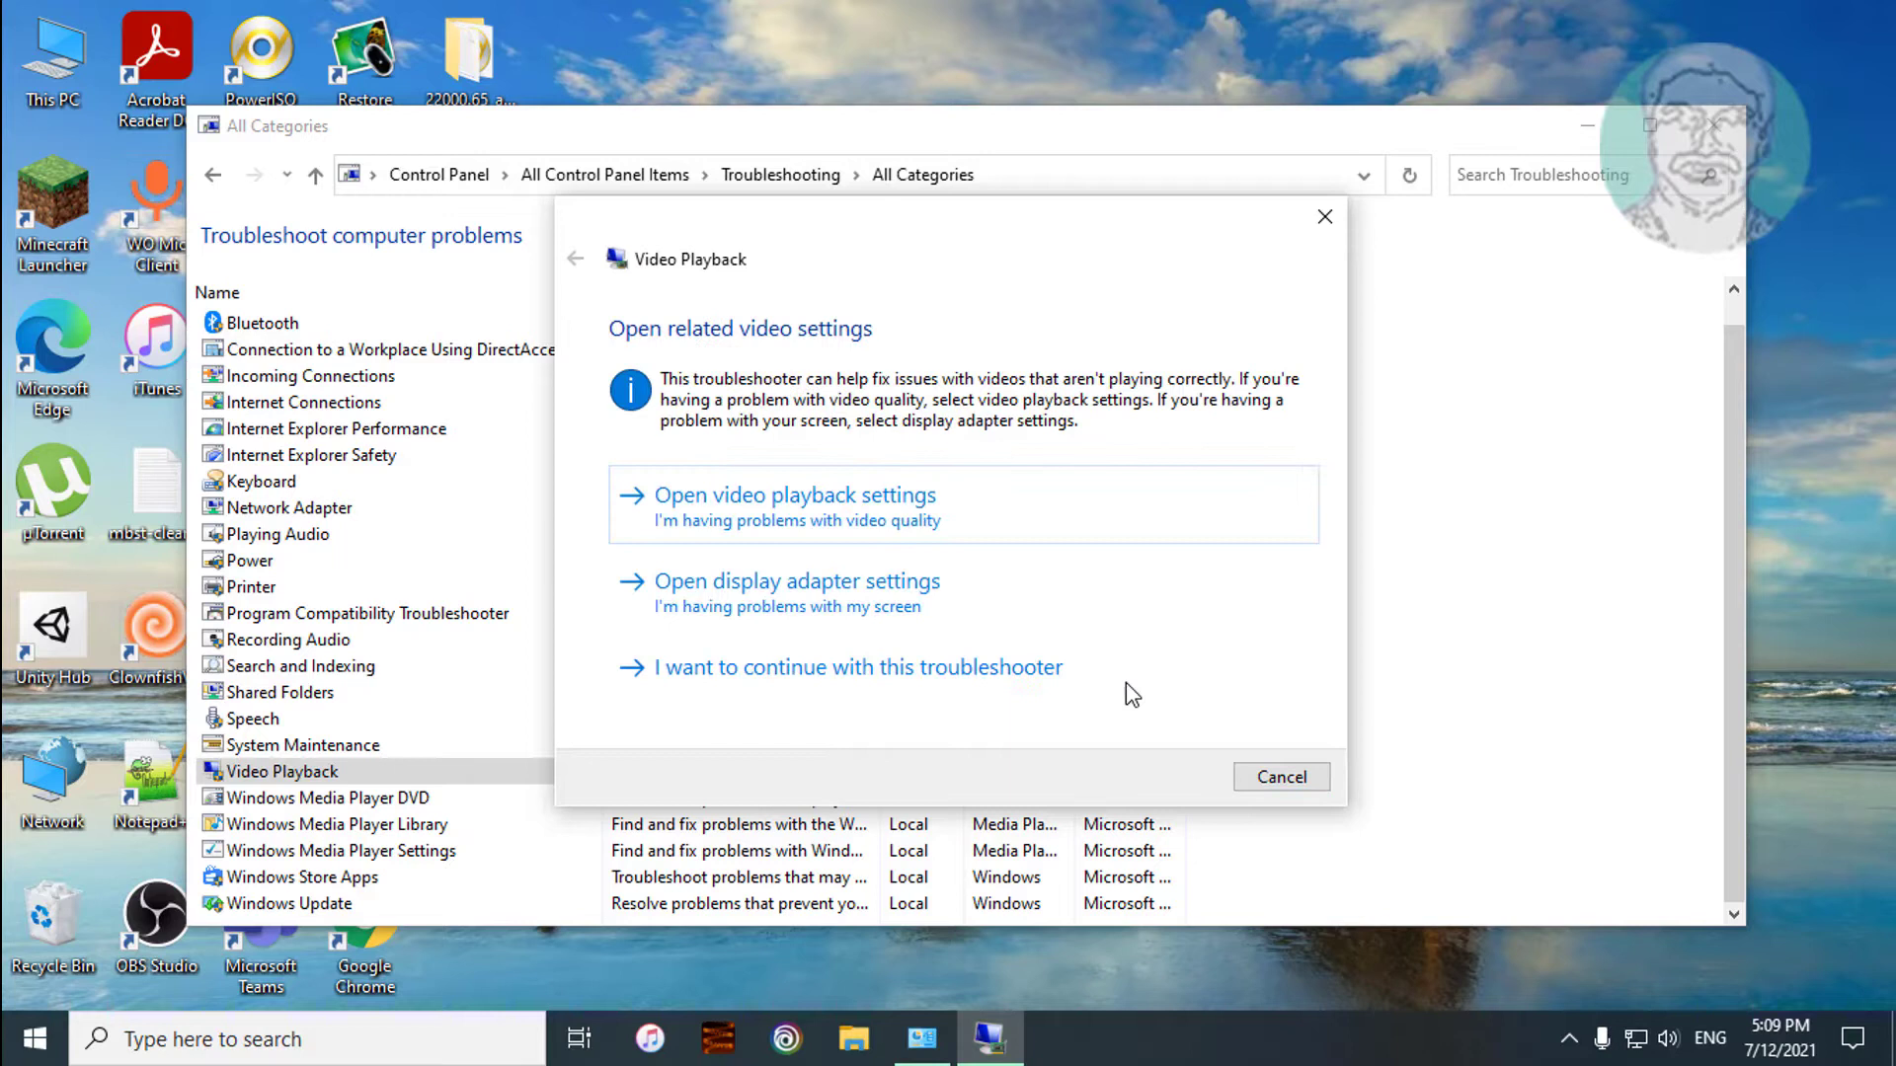
click(922, 676)
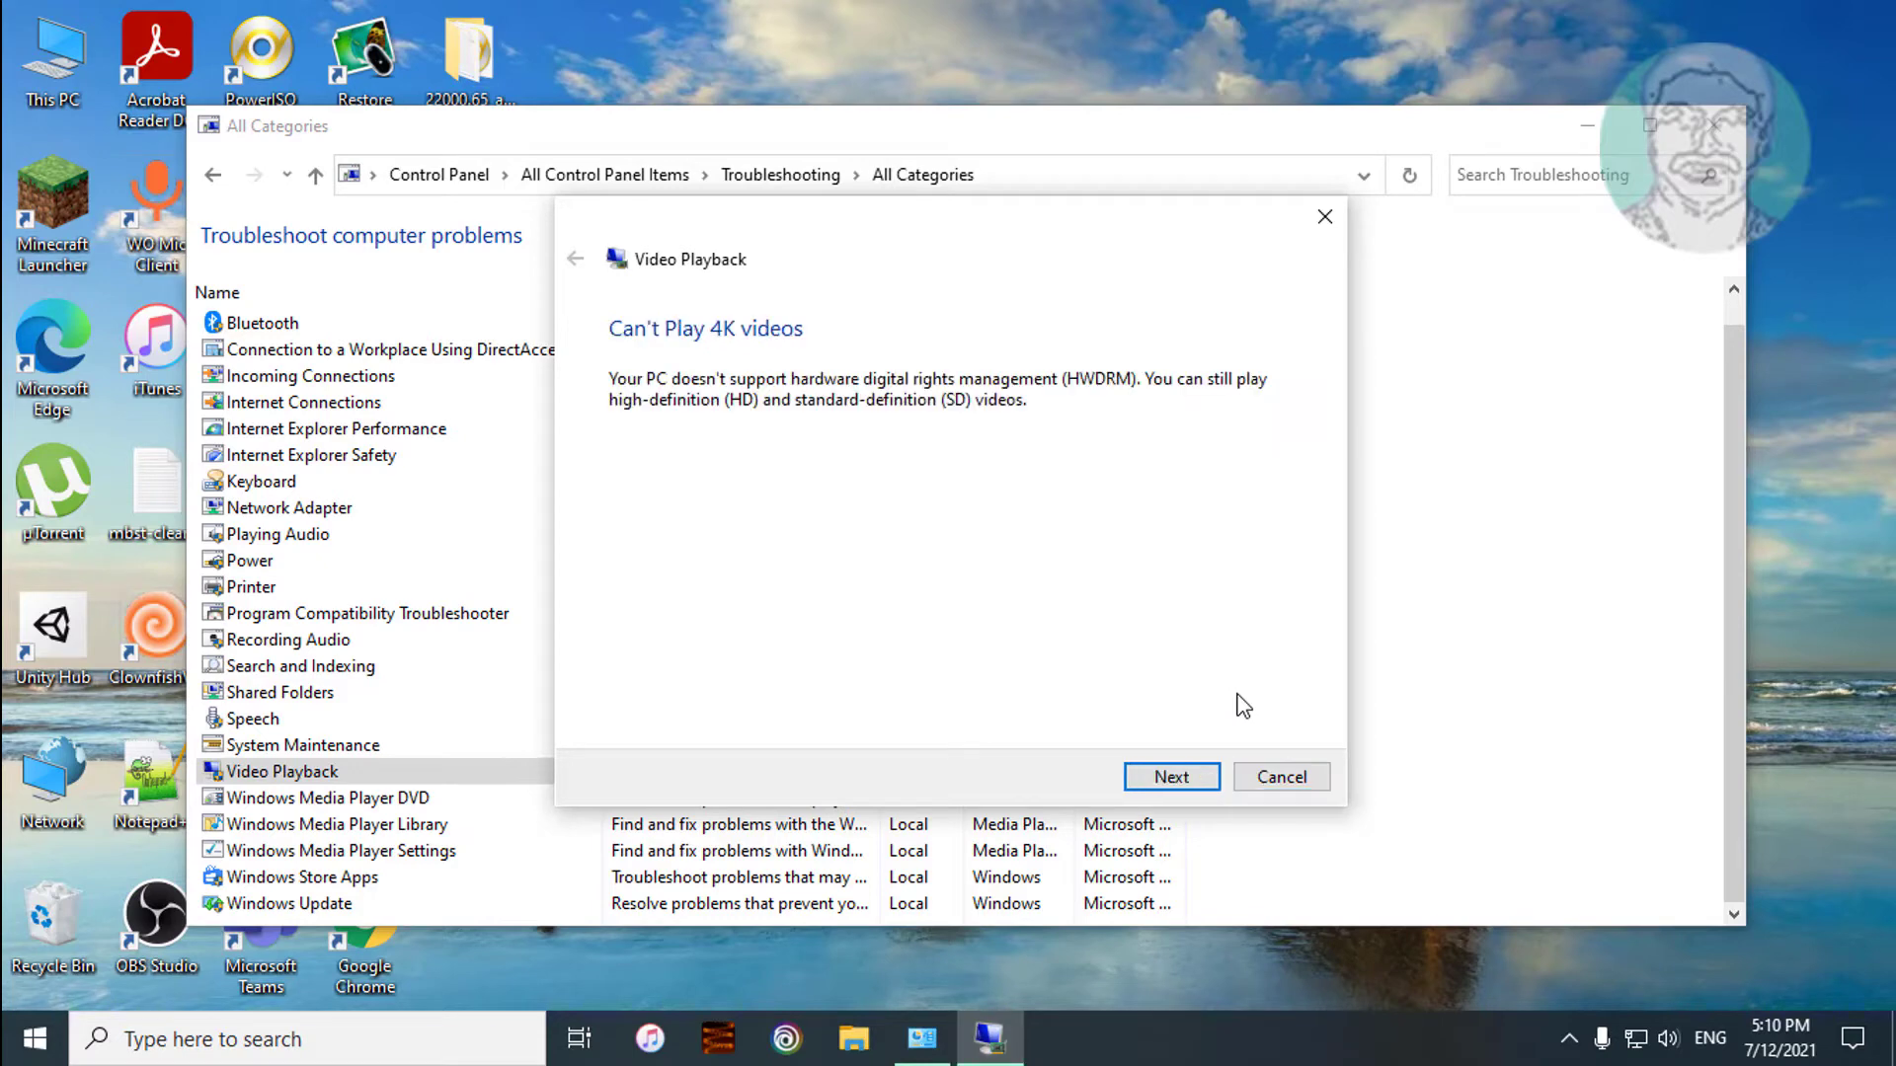
click(1174, 783)
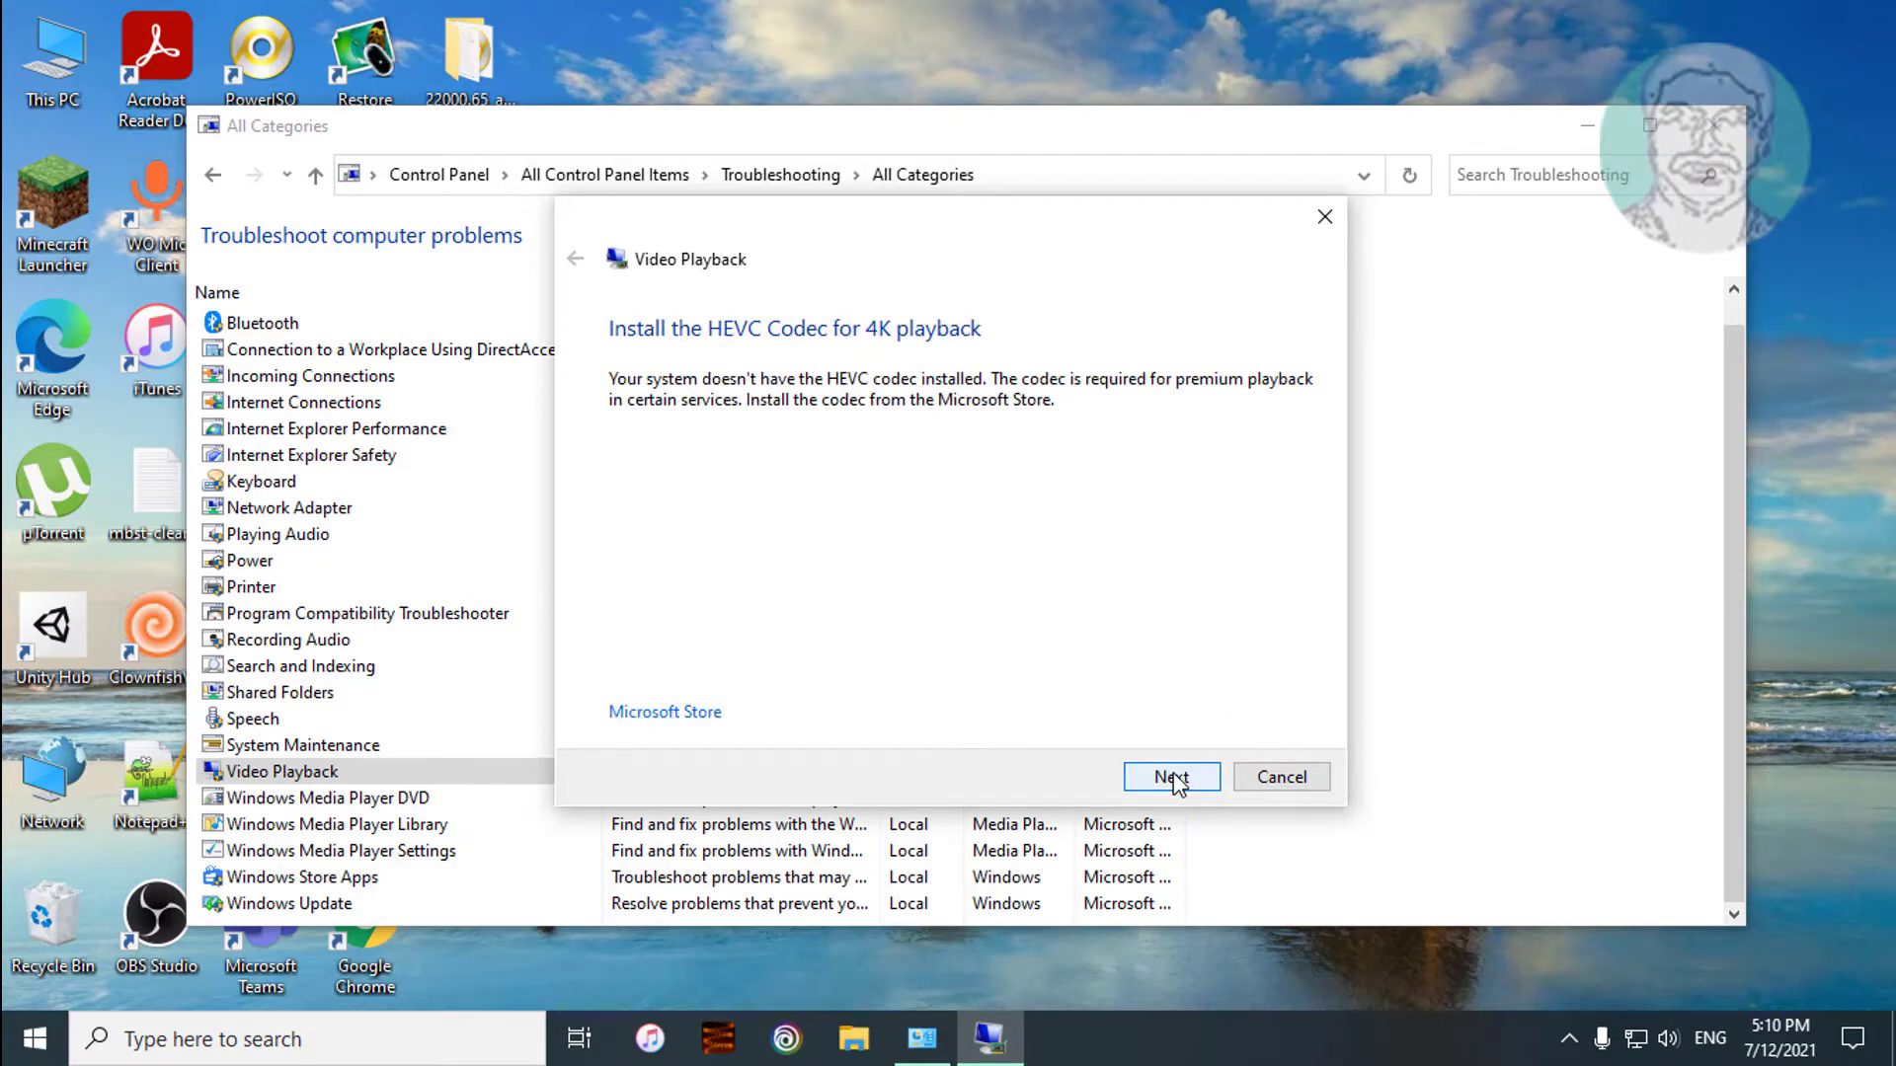
click(1173, 782)
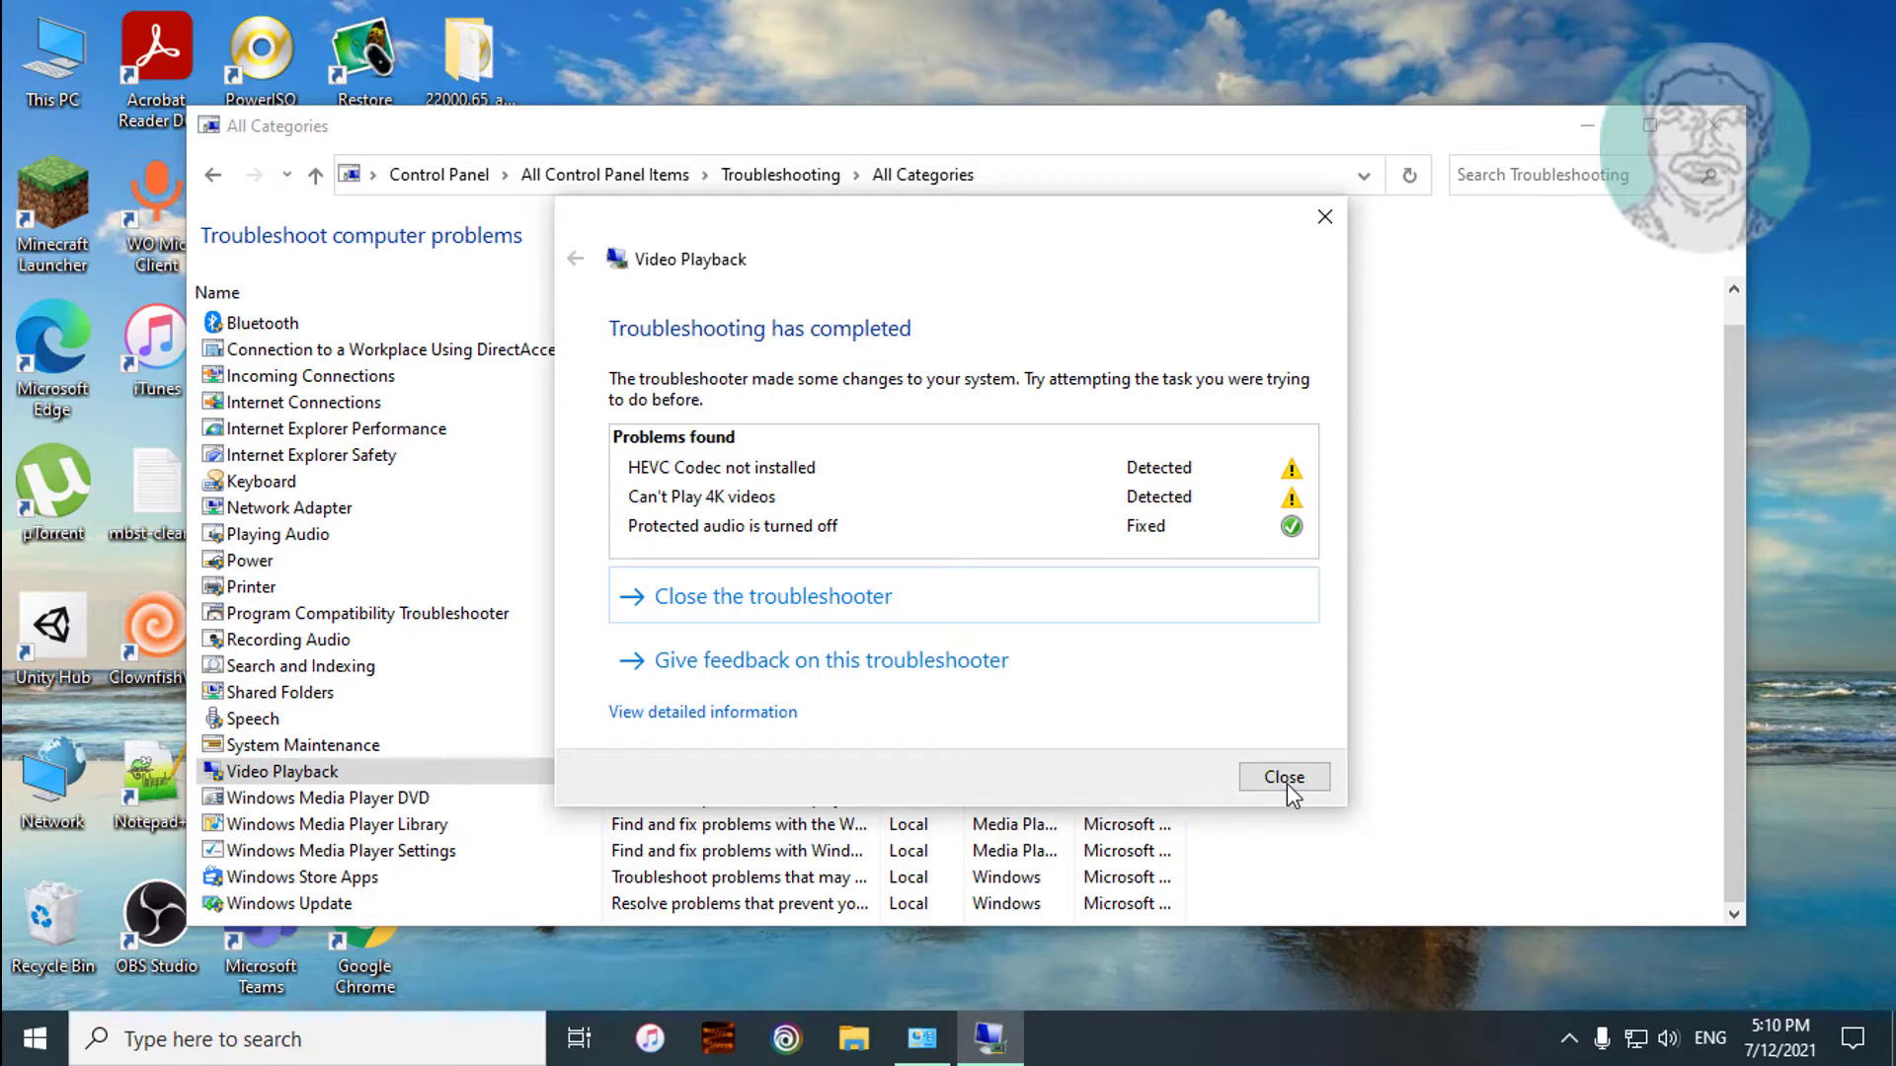
click(834, 599)
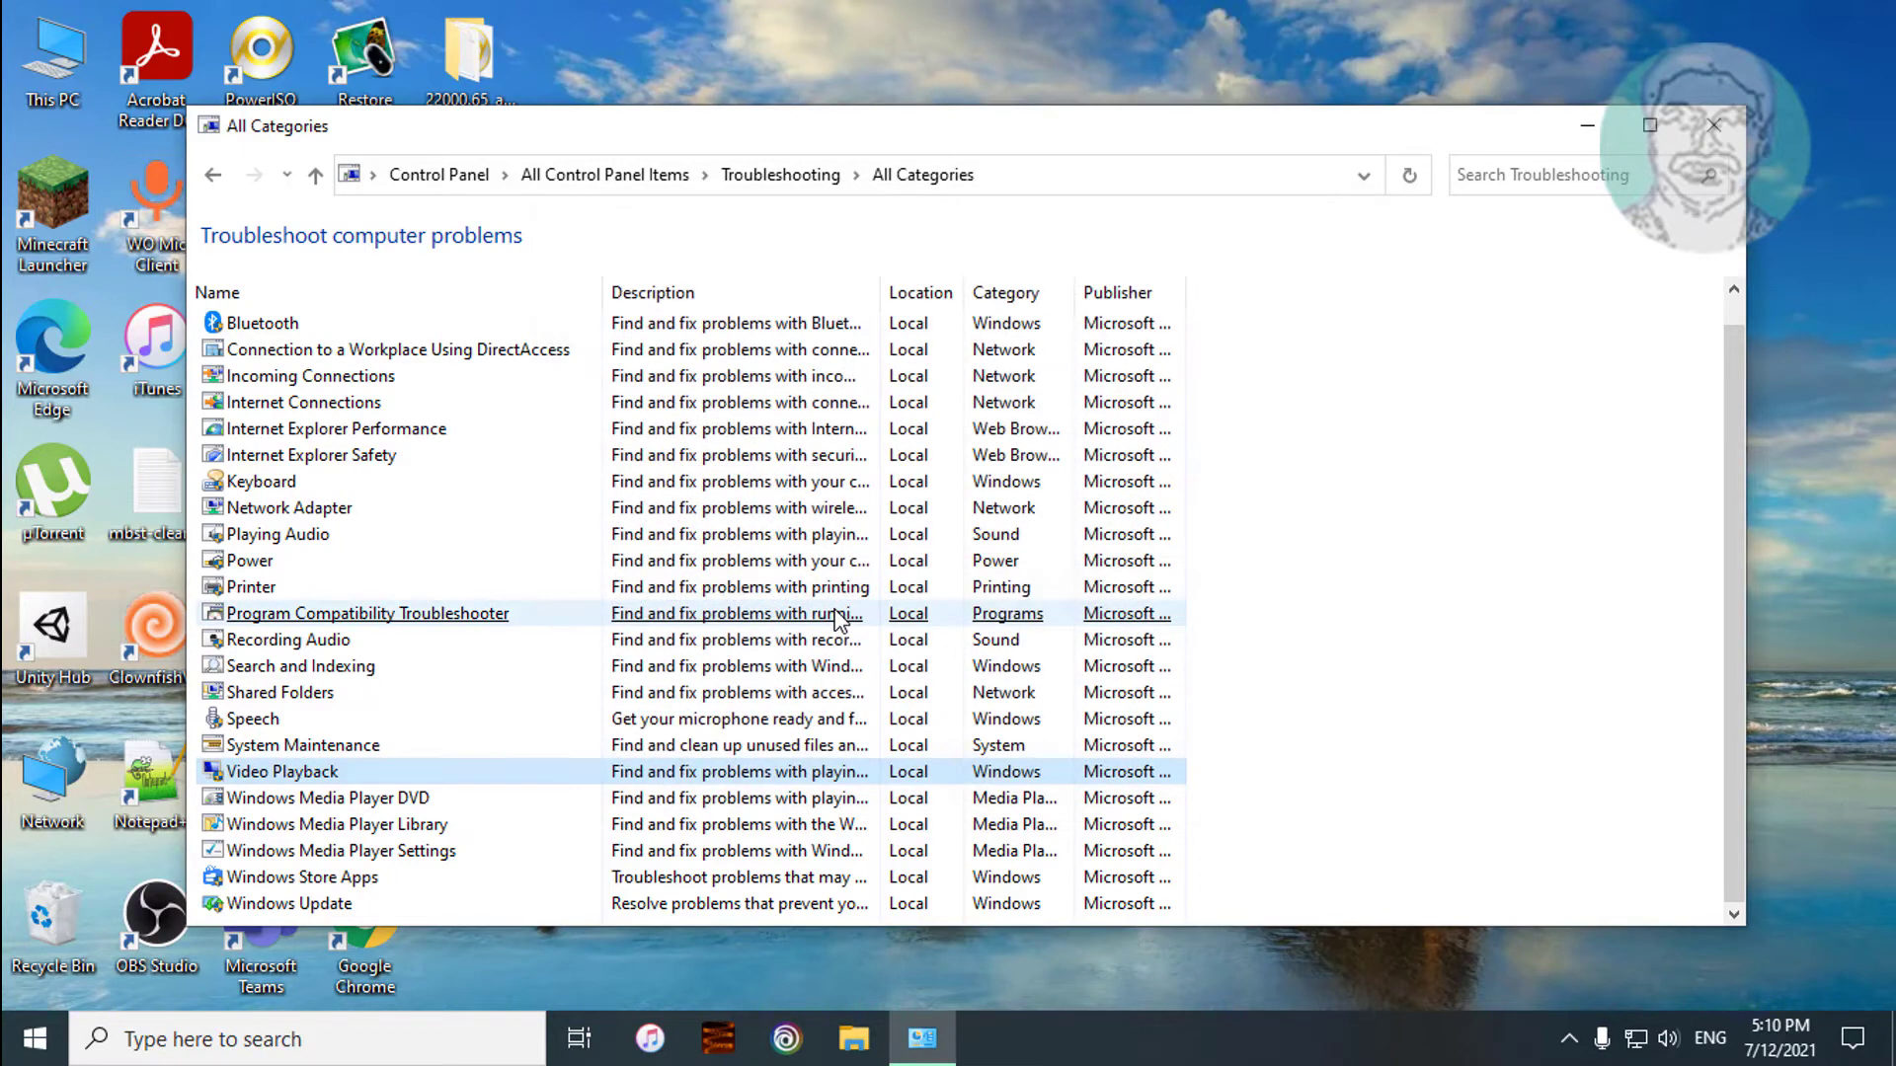
Step: Run Bluetooth detection past the missing Bluetooth notice and close the troubleshooter
click(237, 323)
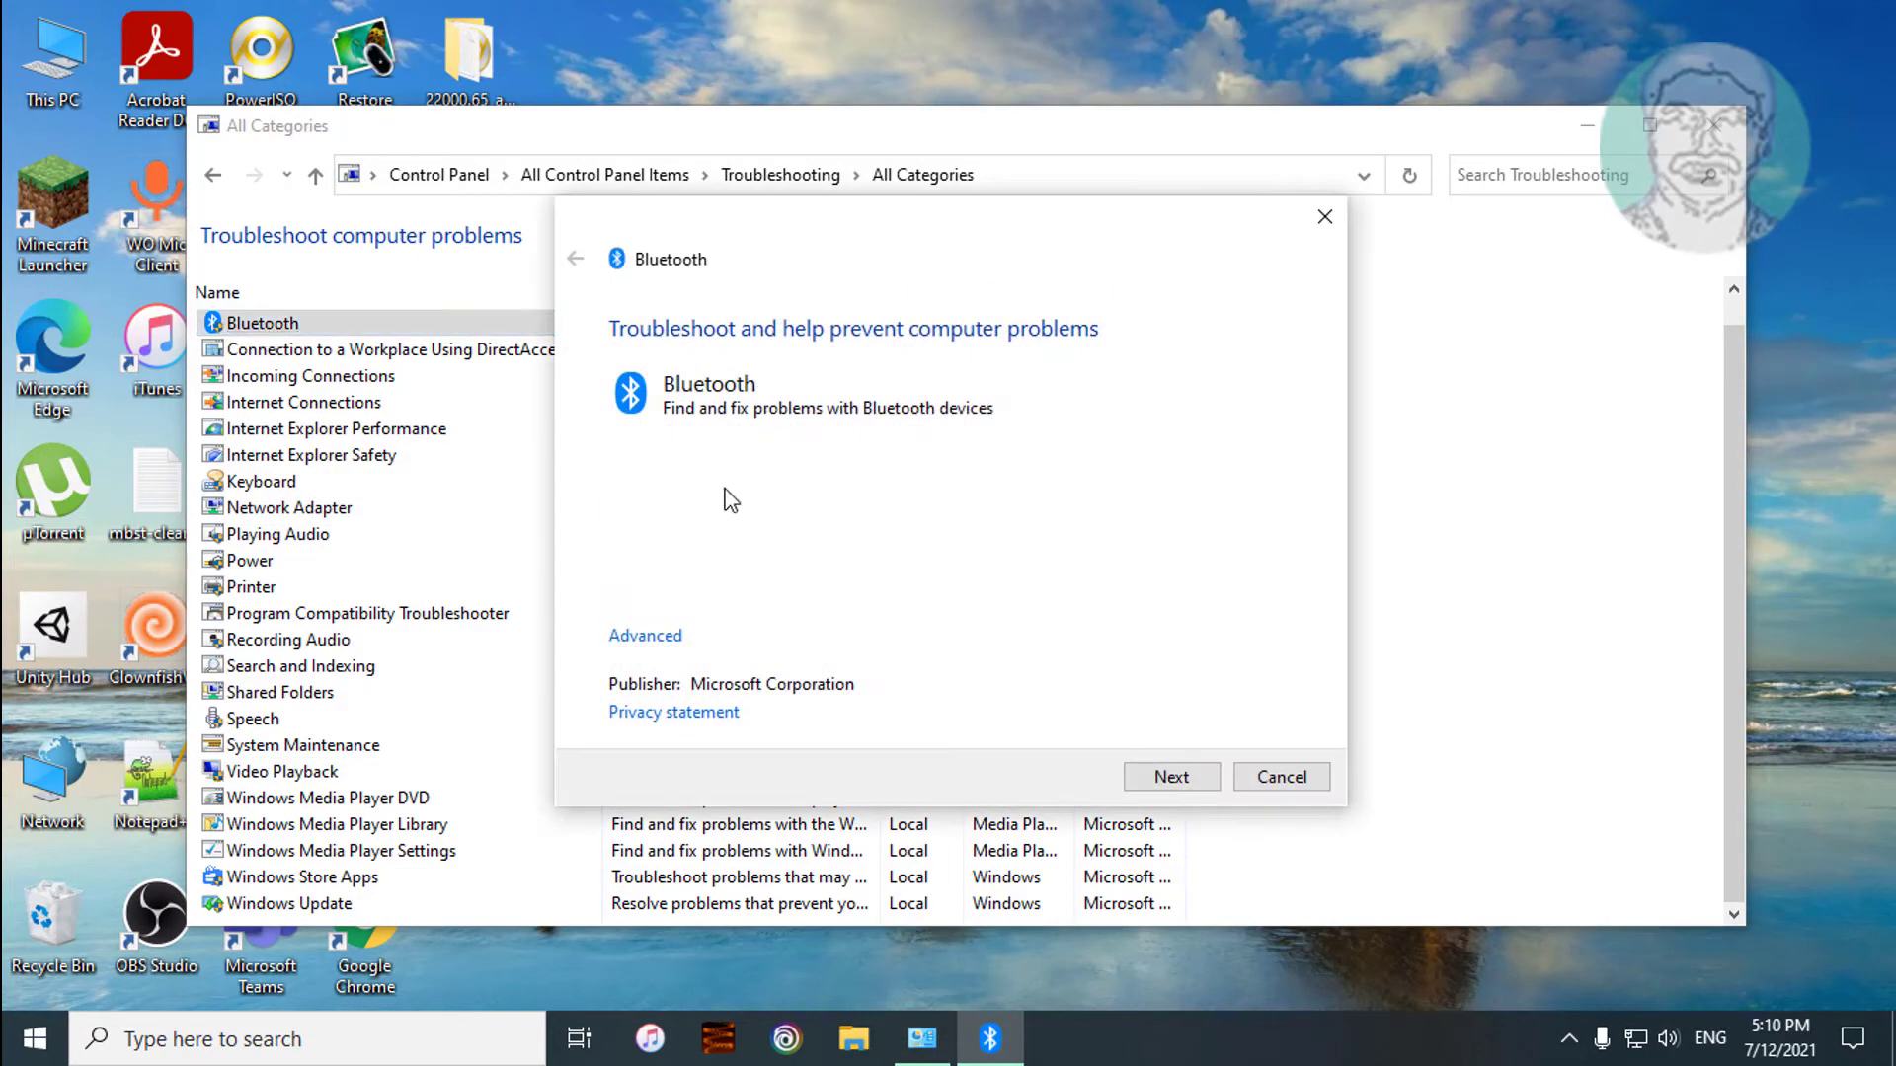
click(1181, 782)
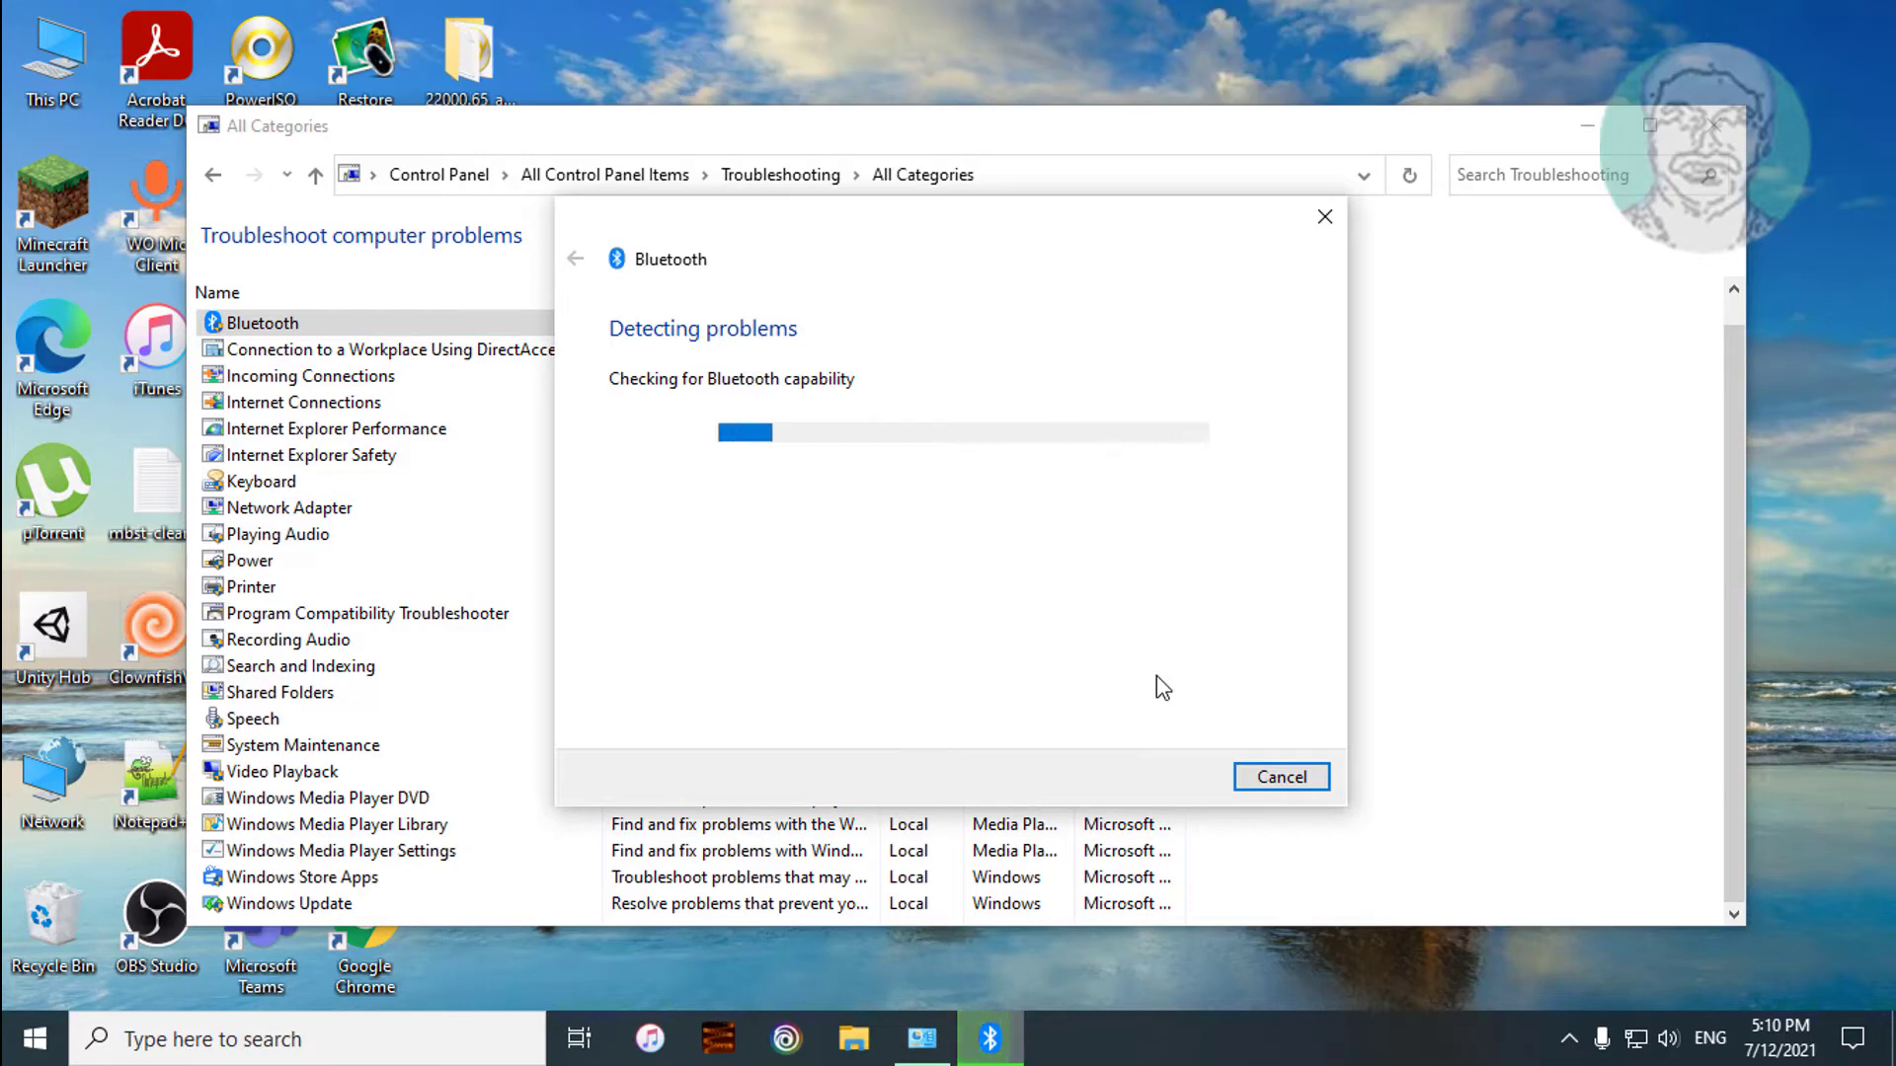
click(1208, 779)
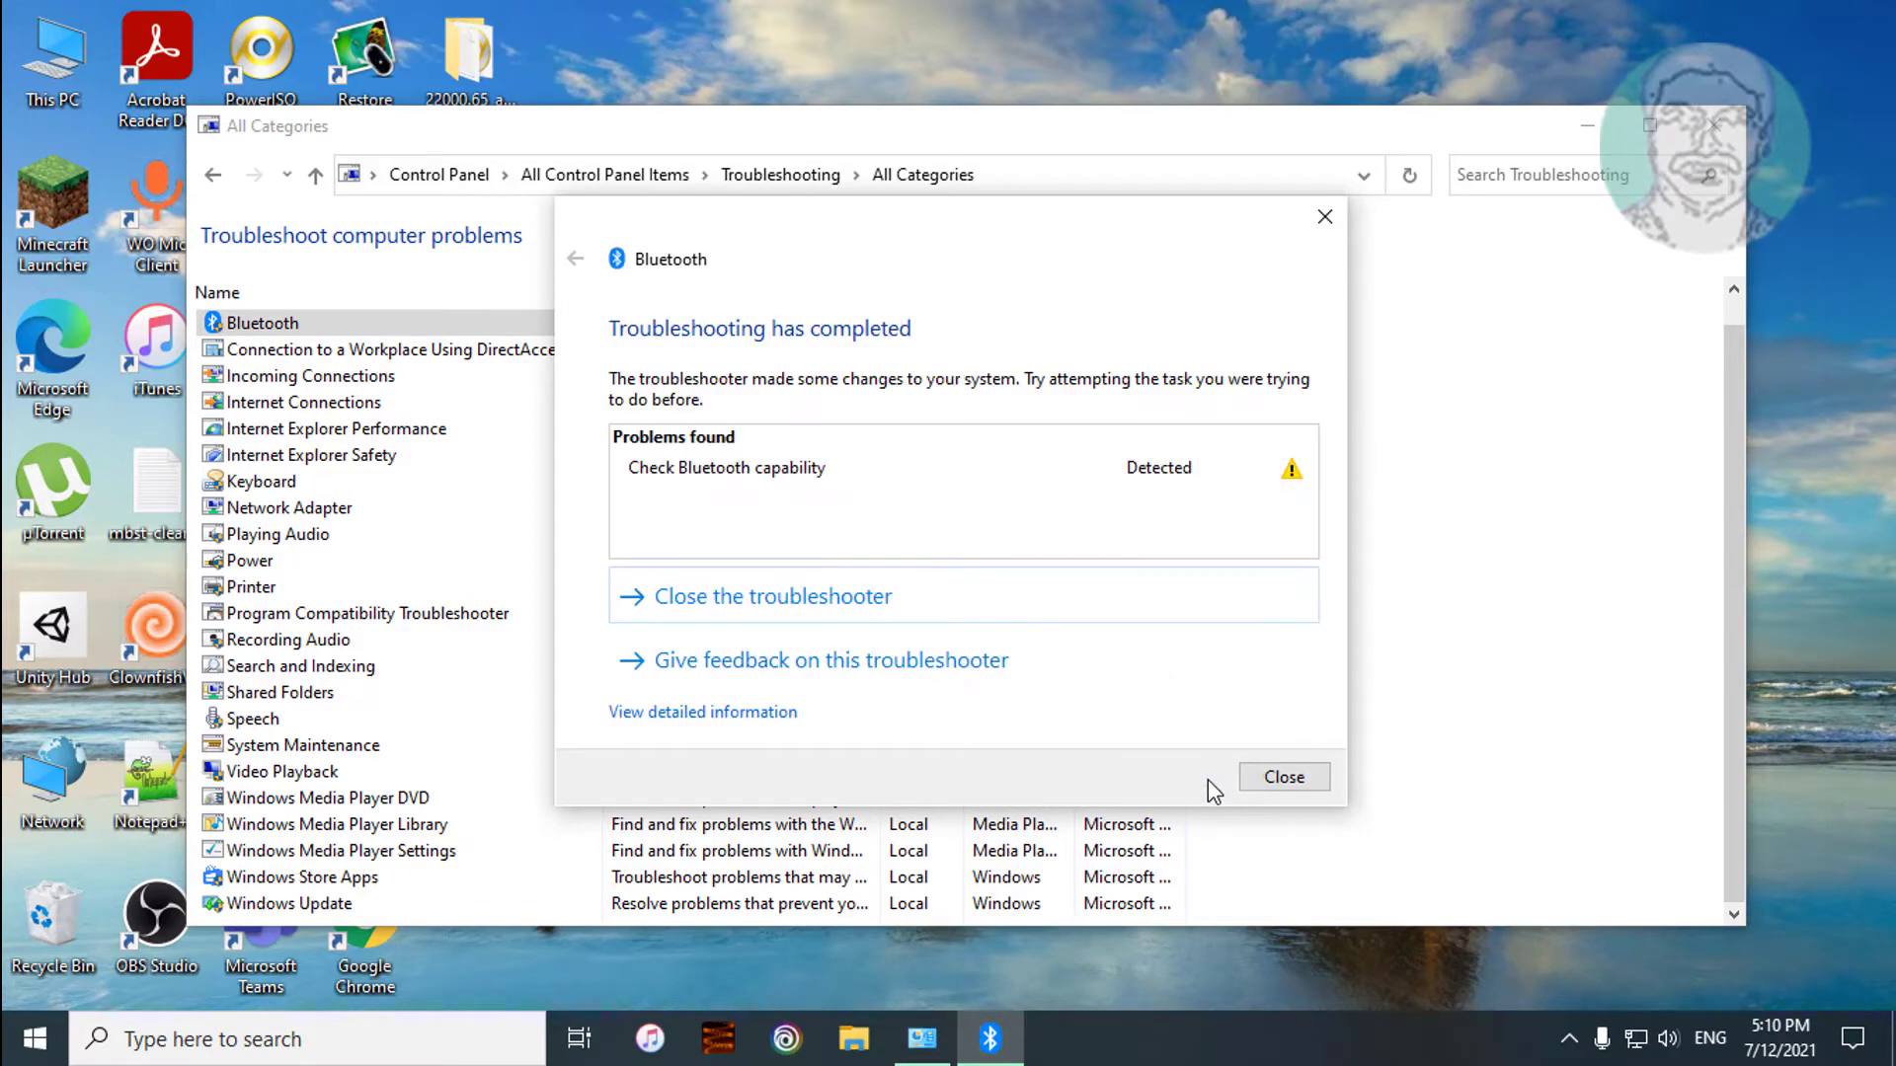
click(1259, 781)
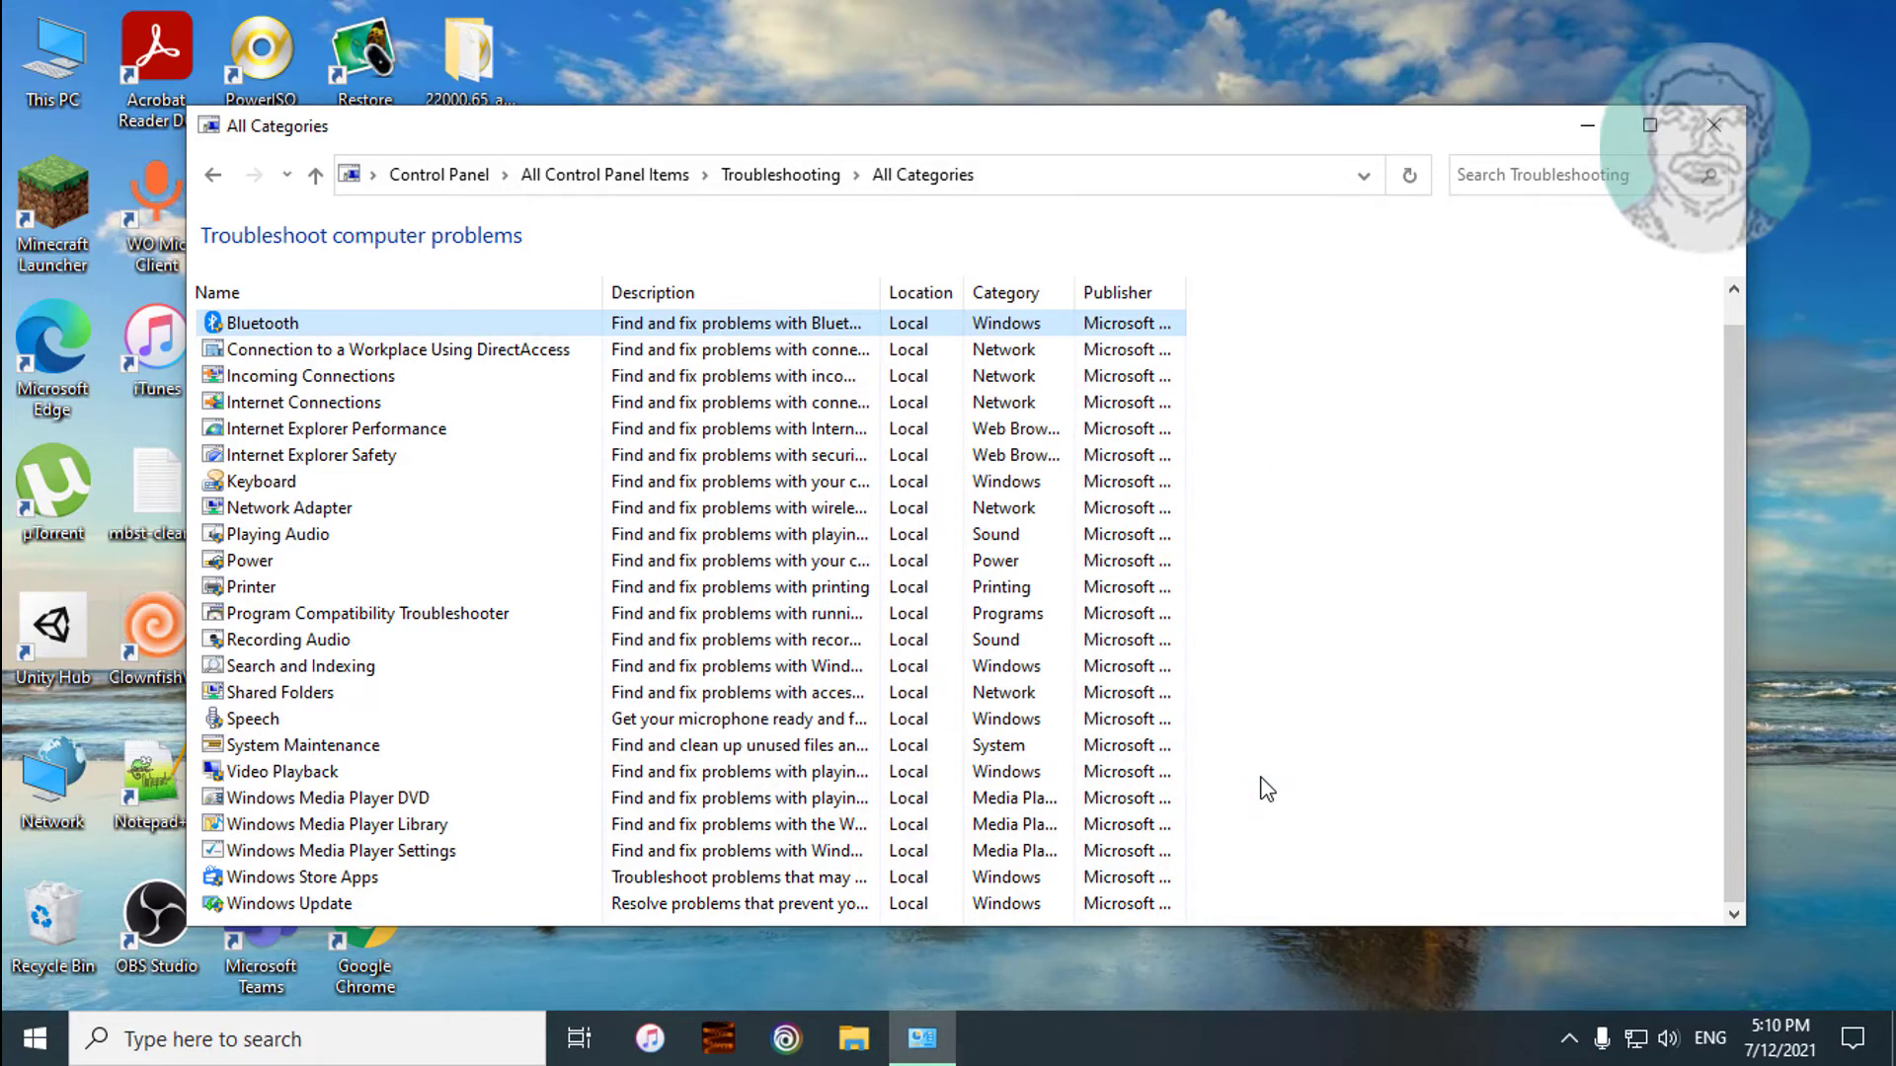
Step: Run Windows Store Apps checks, skipping the app reset suggestion, and close at the results
click(359, 880)
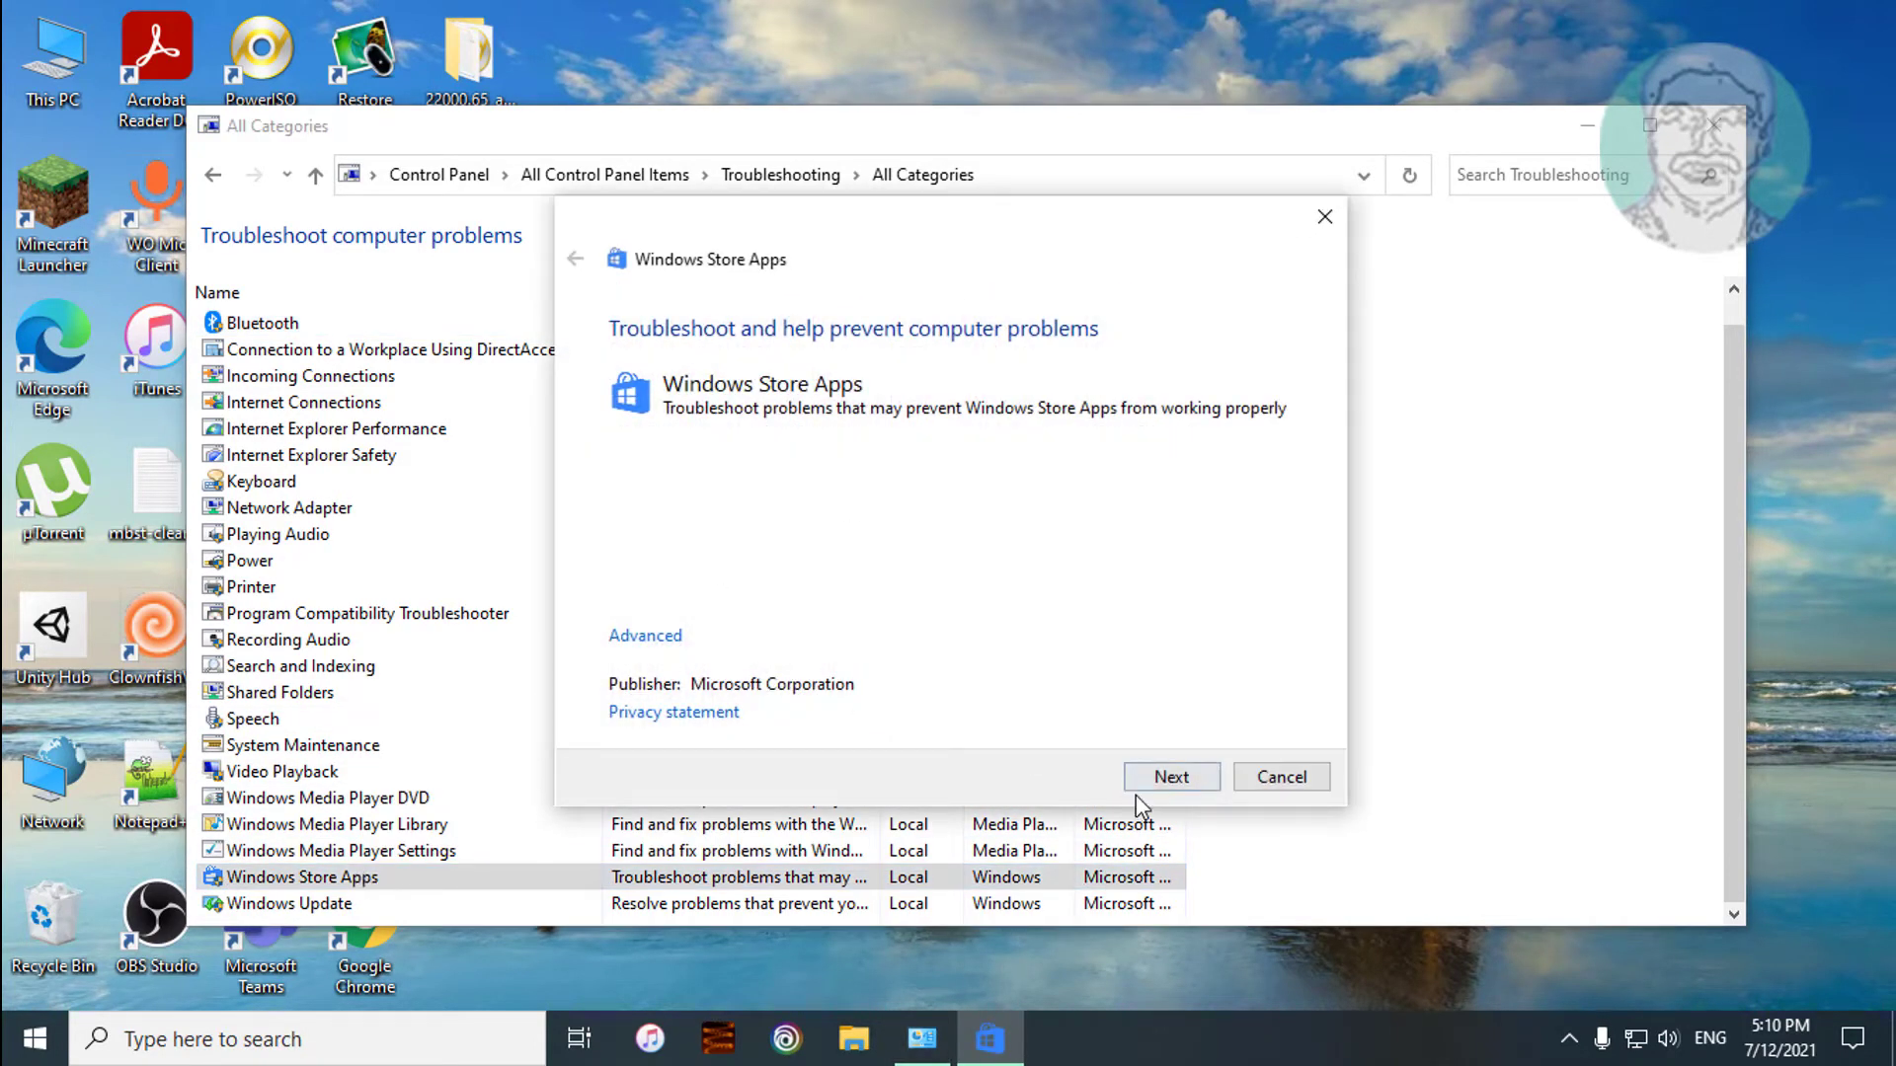
click(1163, 781)
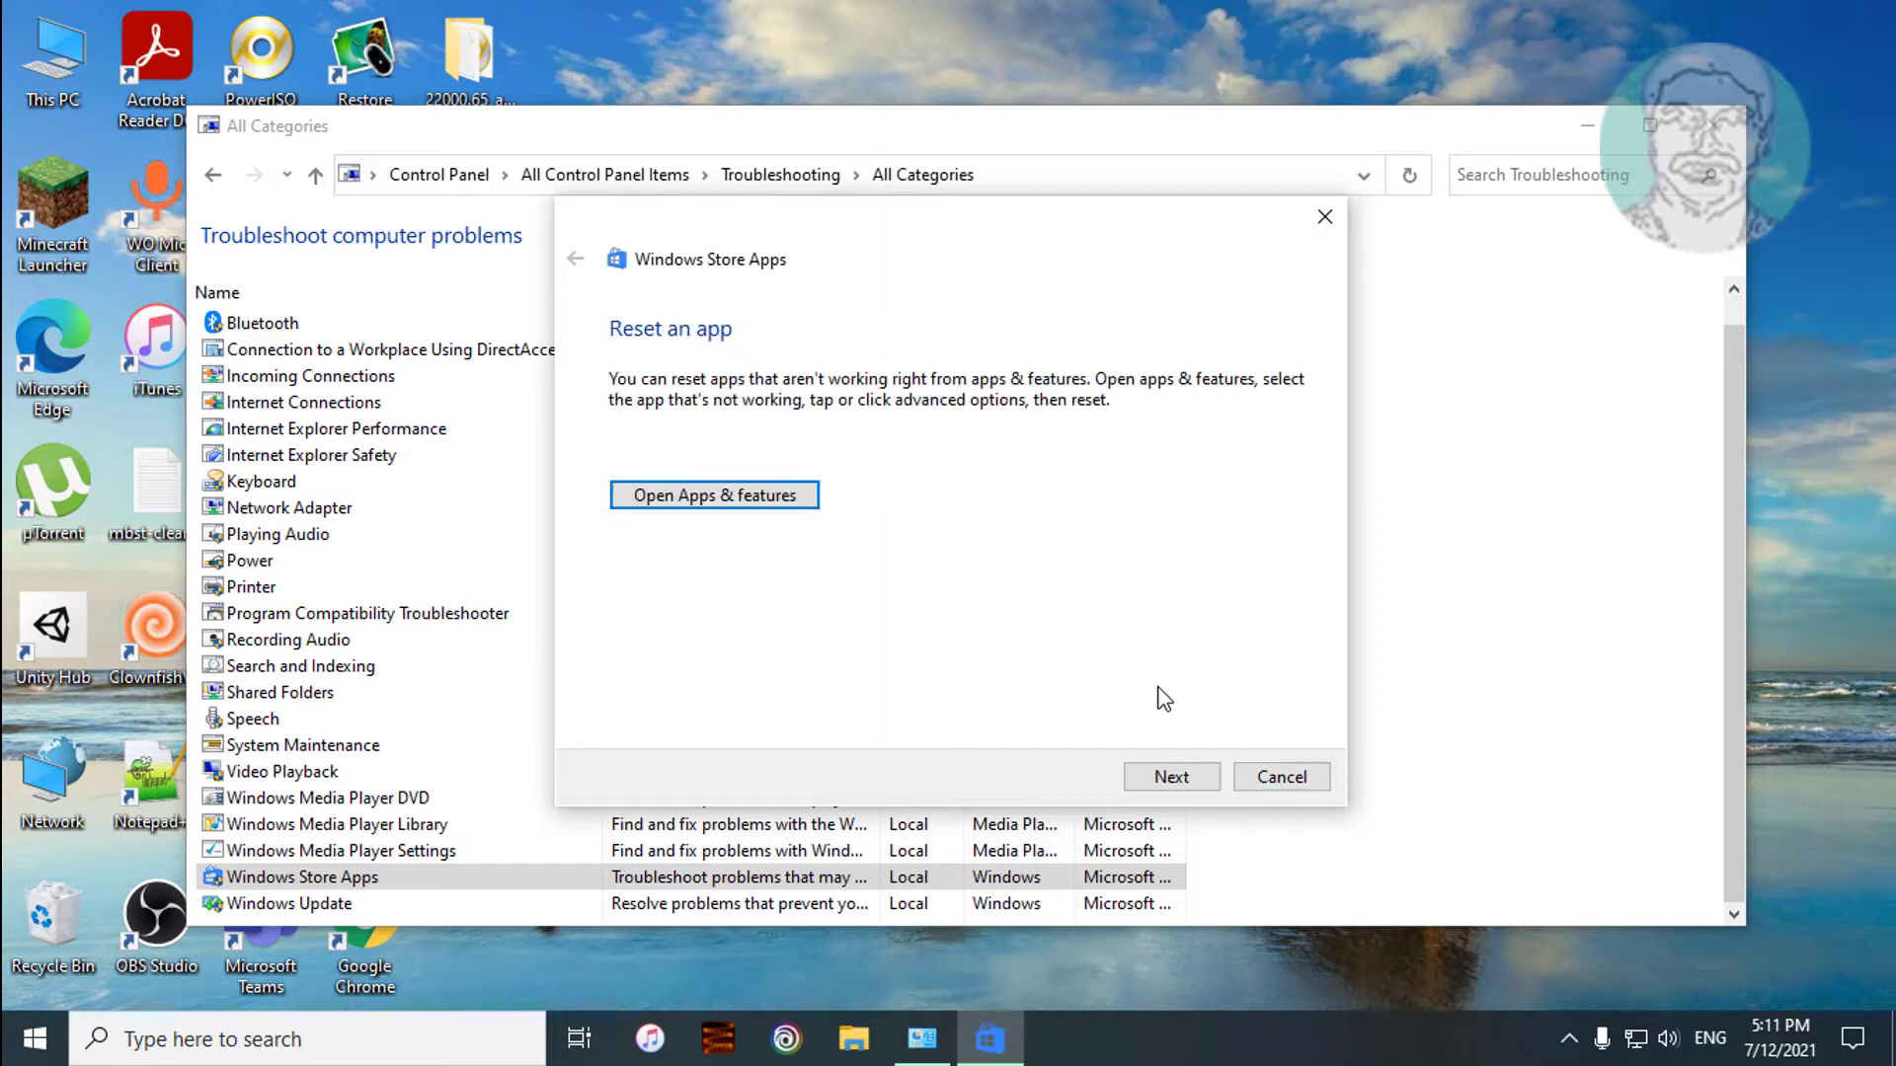
click(1200, 778)
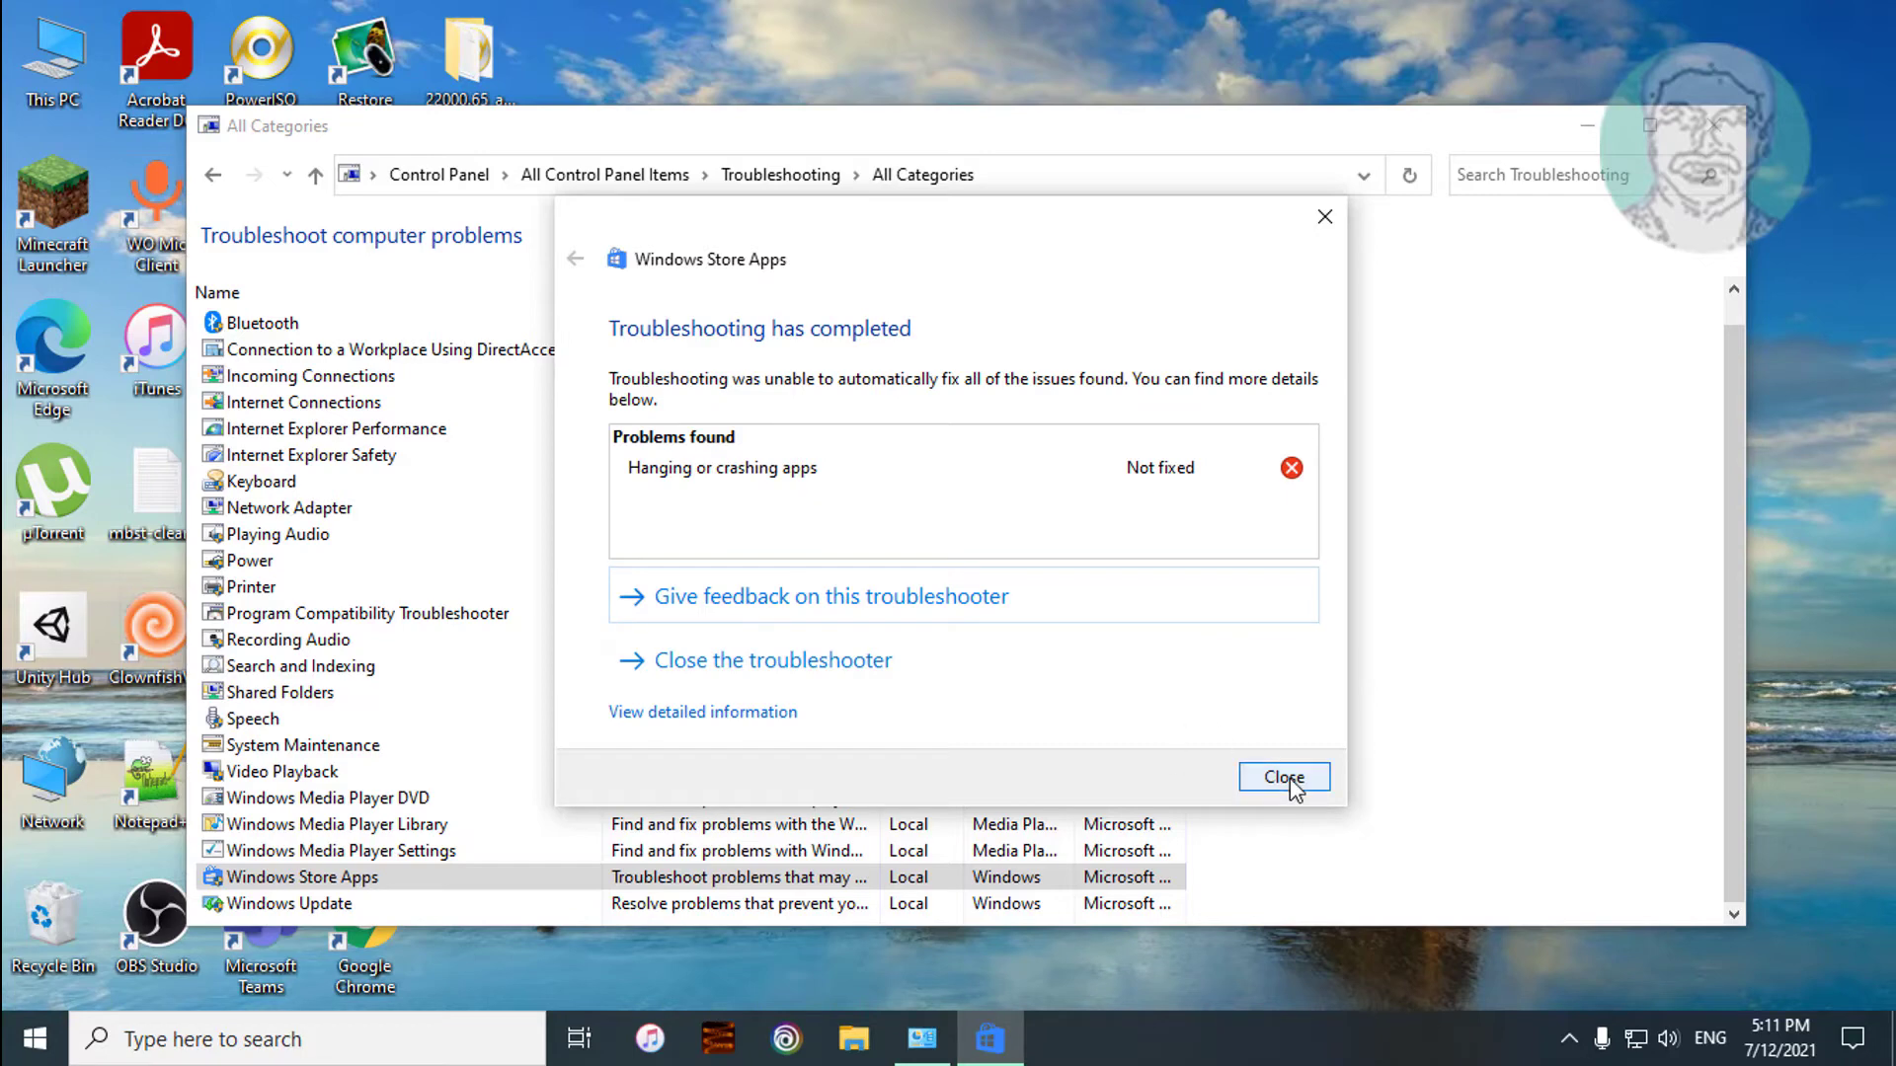
click(1286, 779)
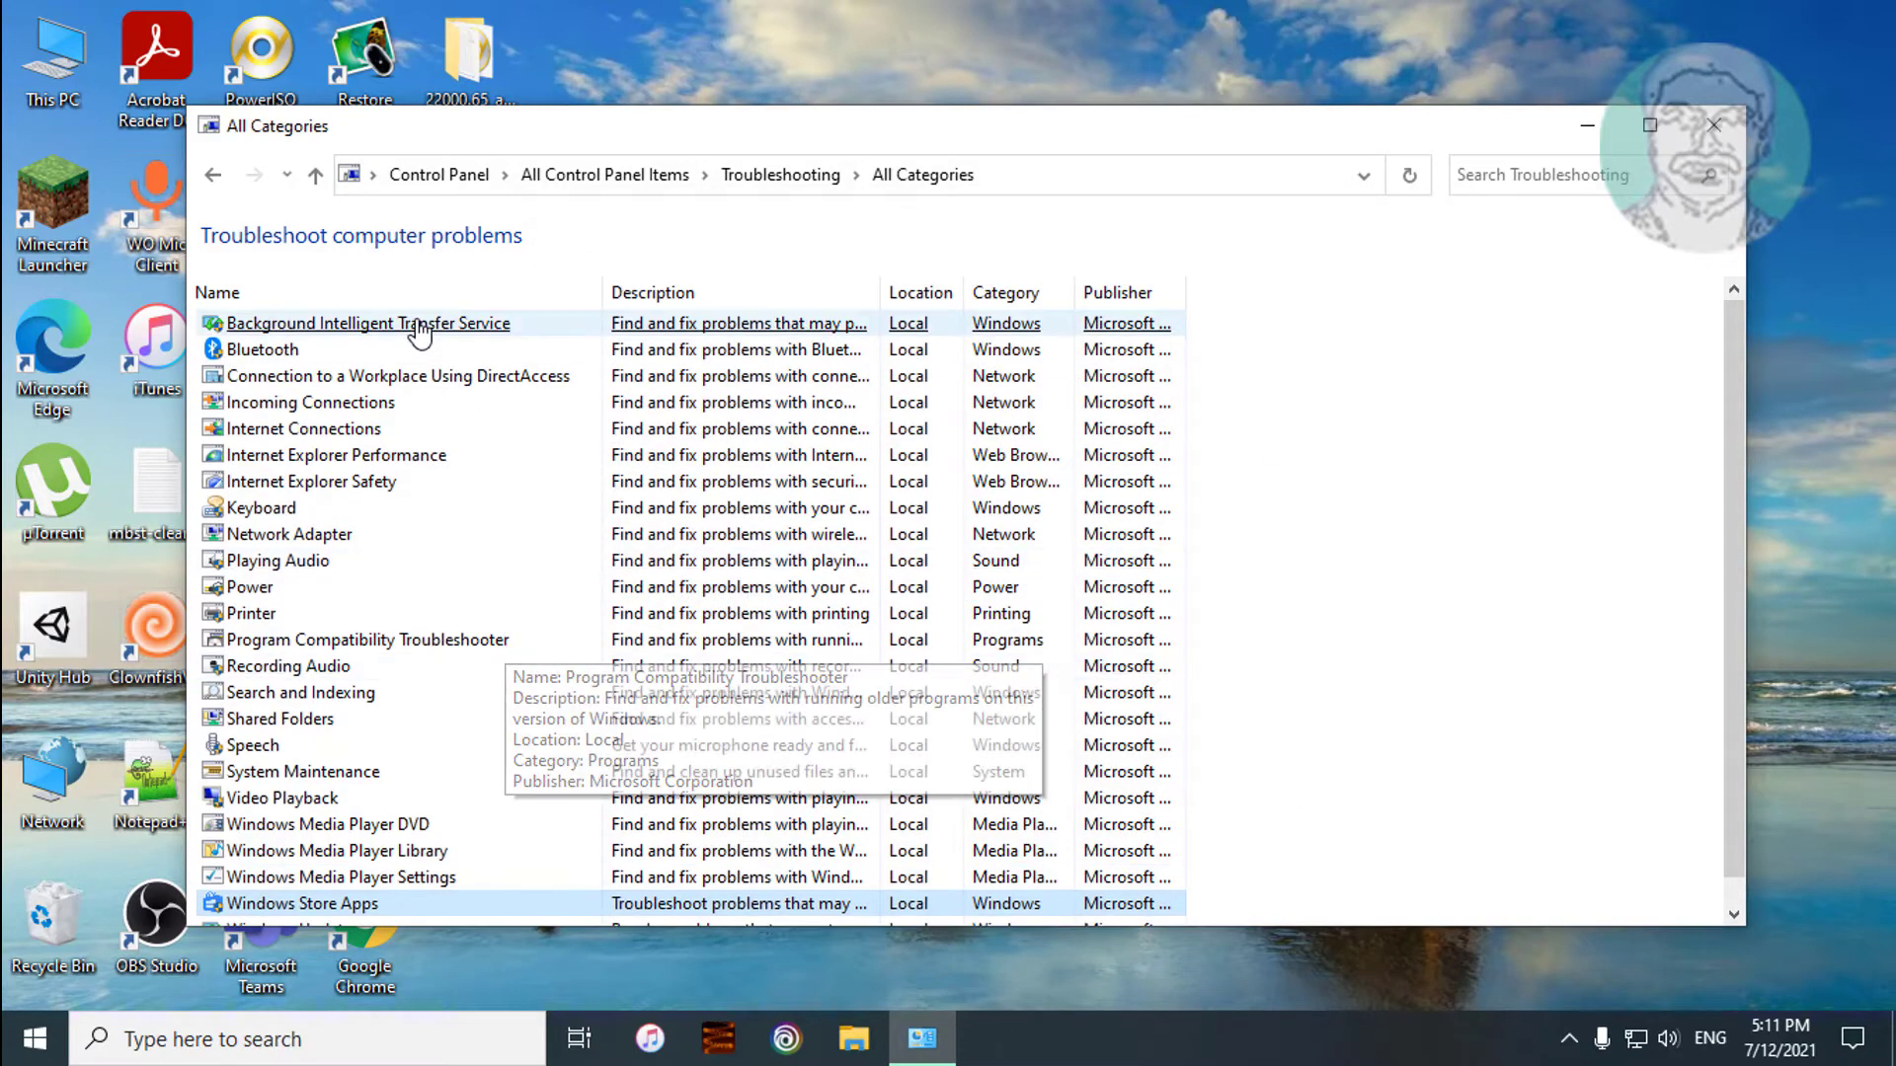
Step: Run the Background Intelligent Transfer Service check, which finds nothing, then close Control Panel
click(421, 326)
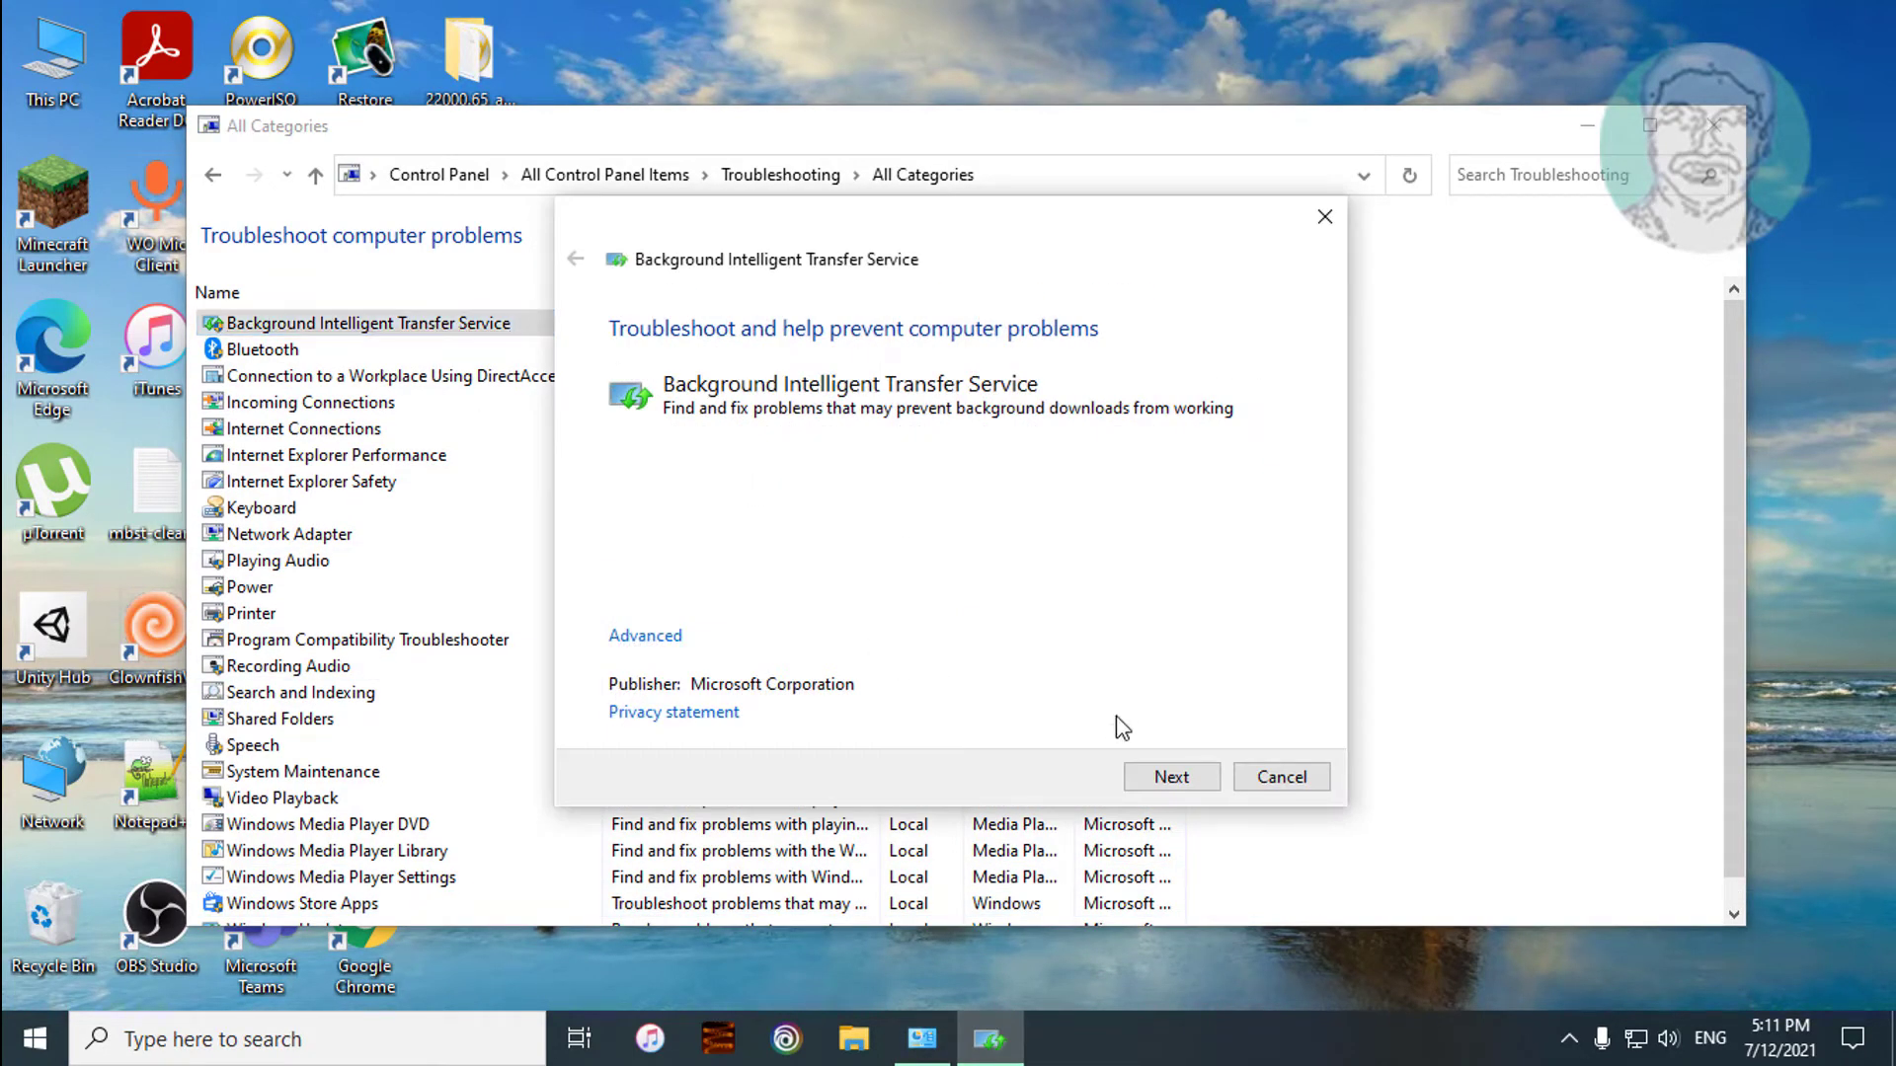
click(1166, 781)
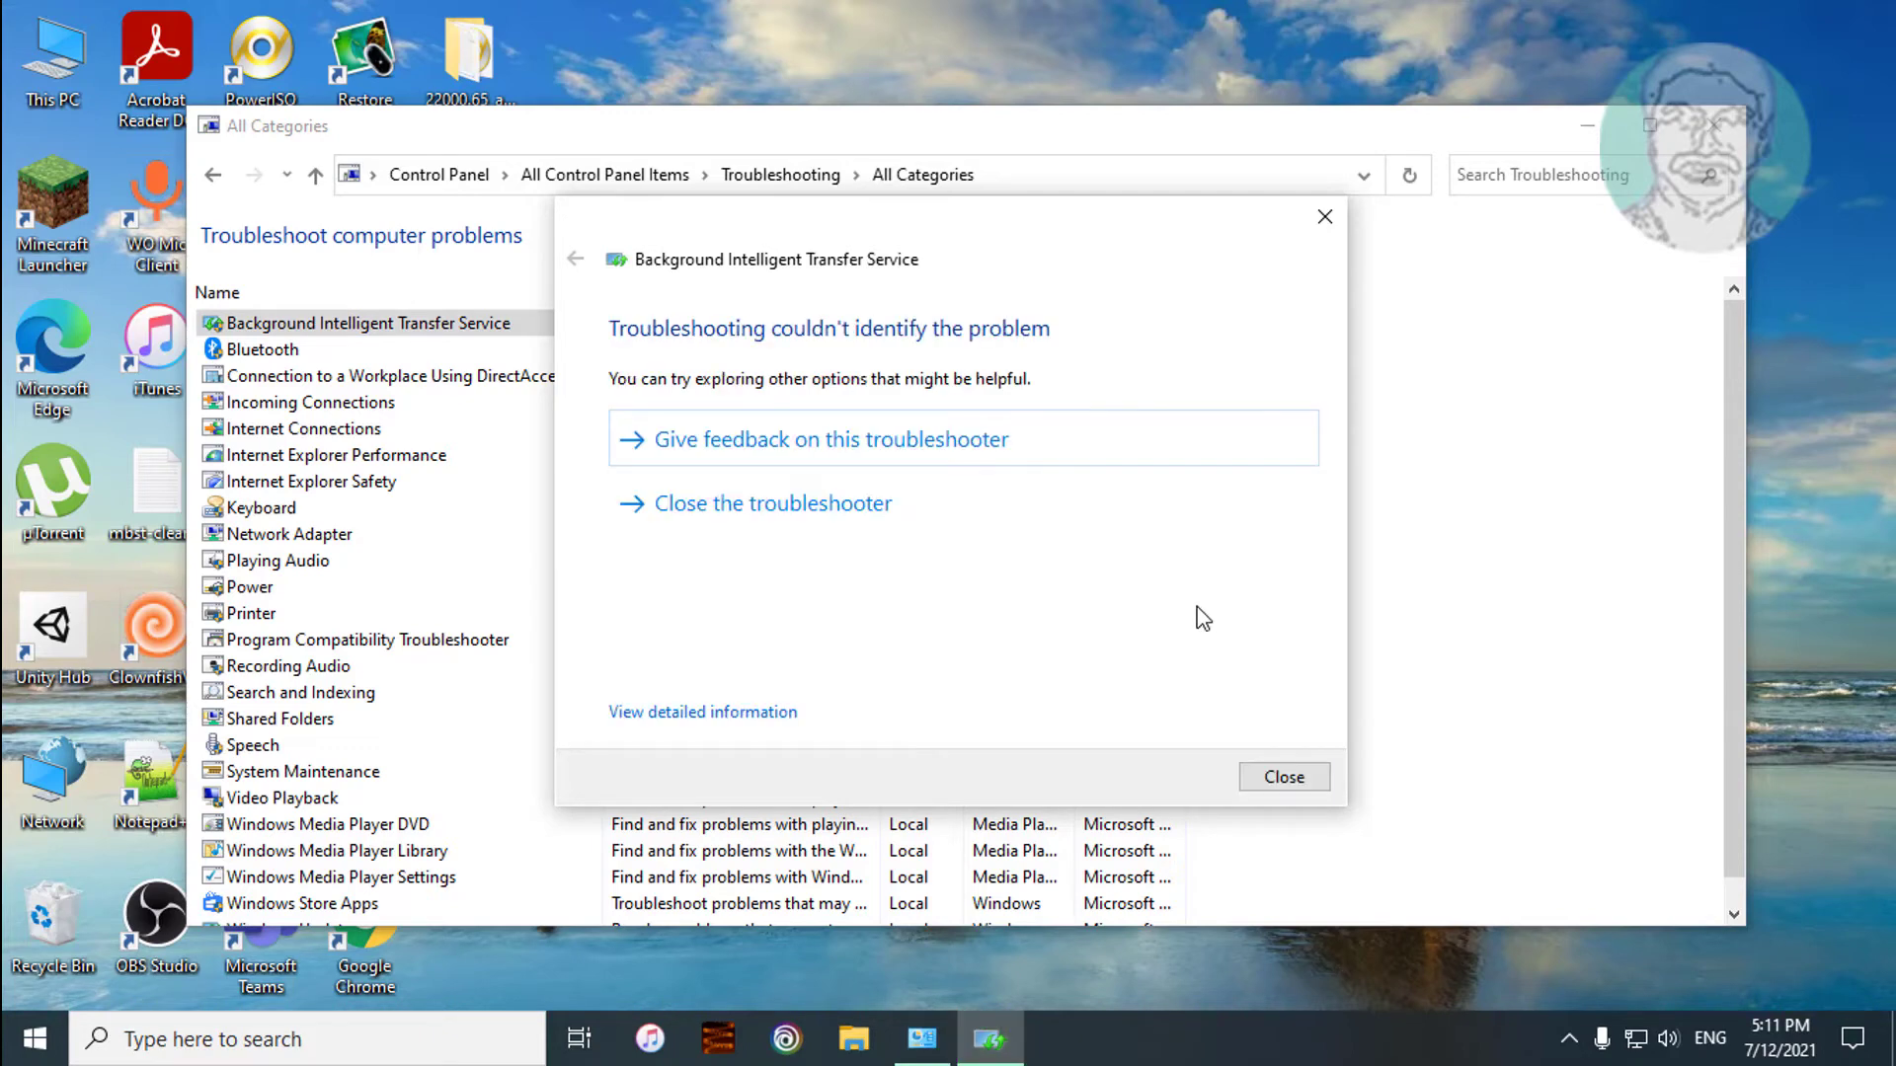
click(818, 516)
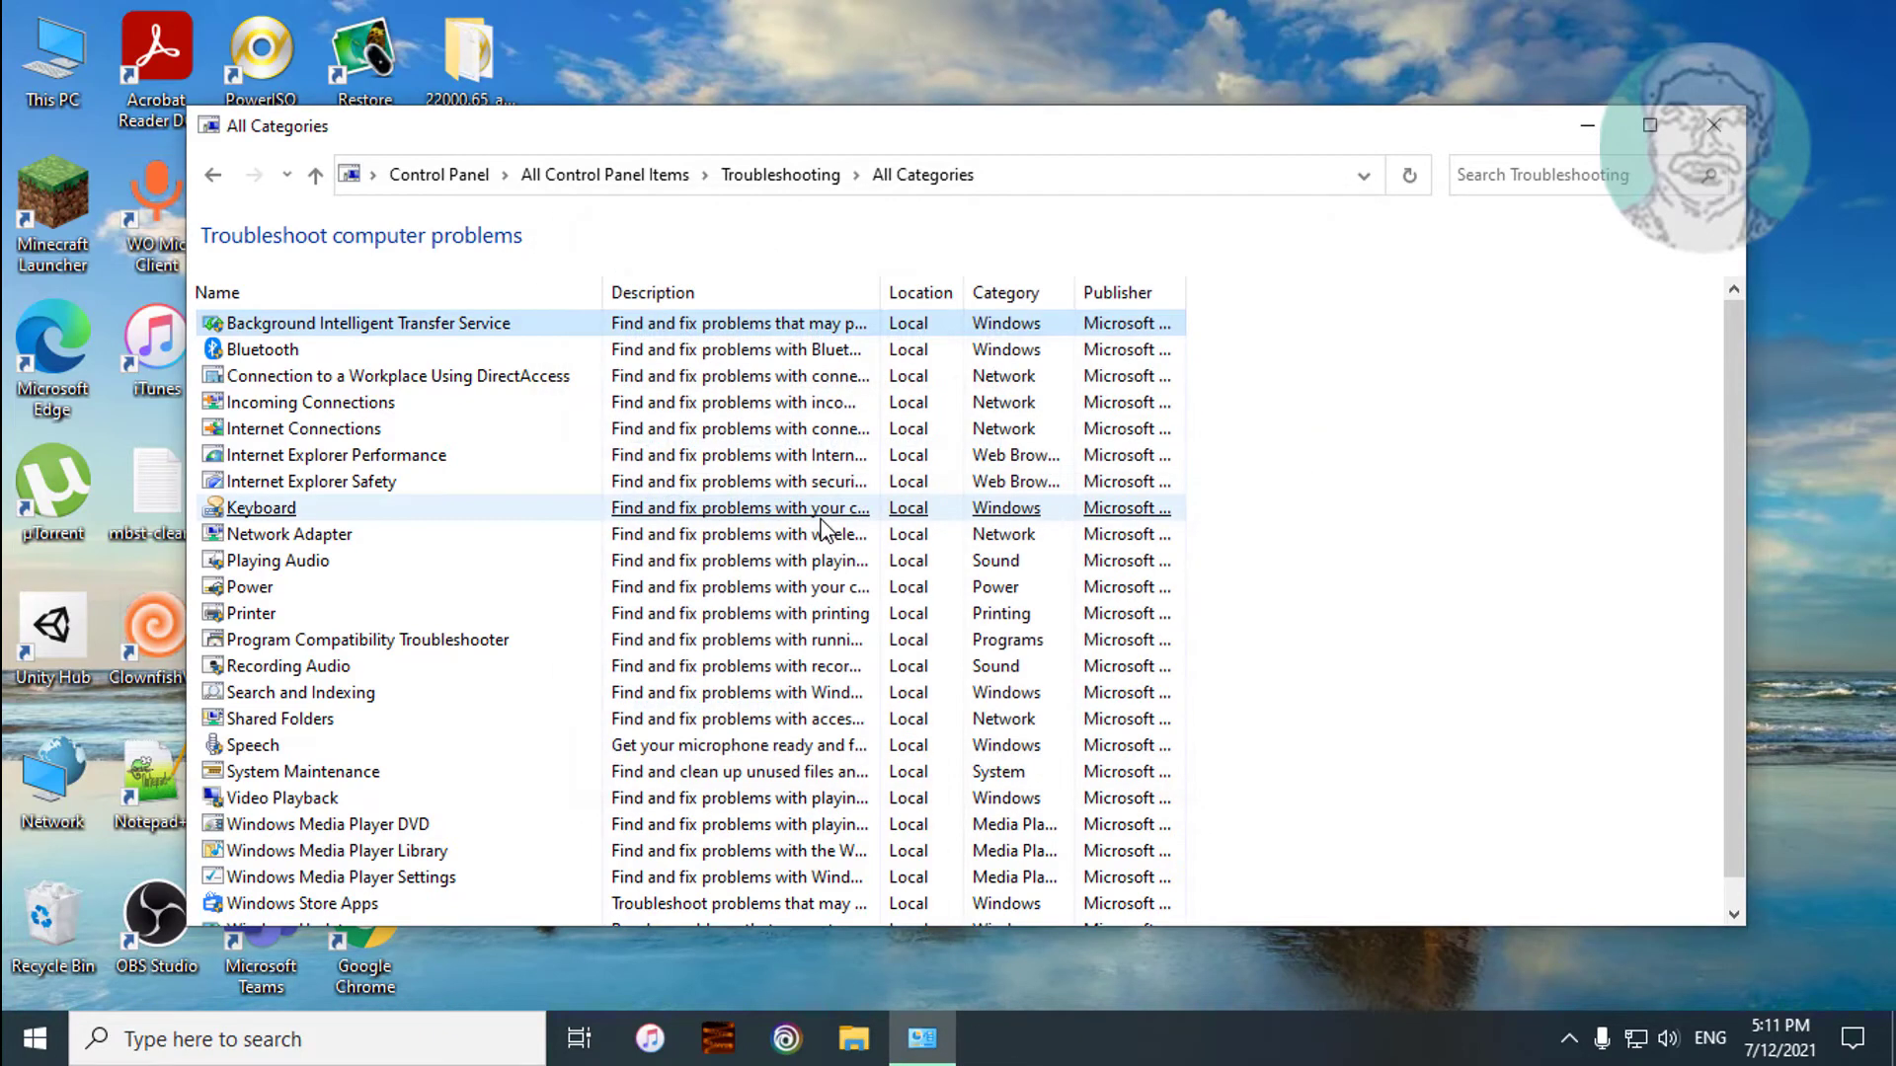
click(1715, 137)
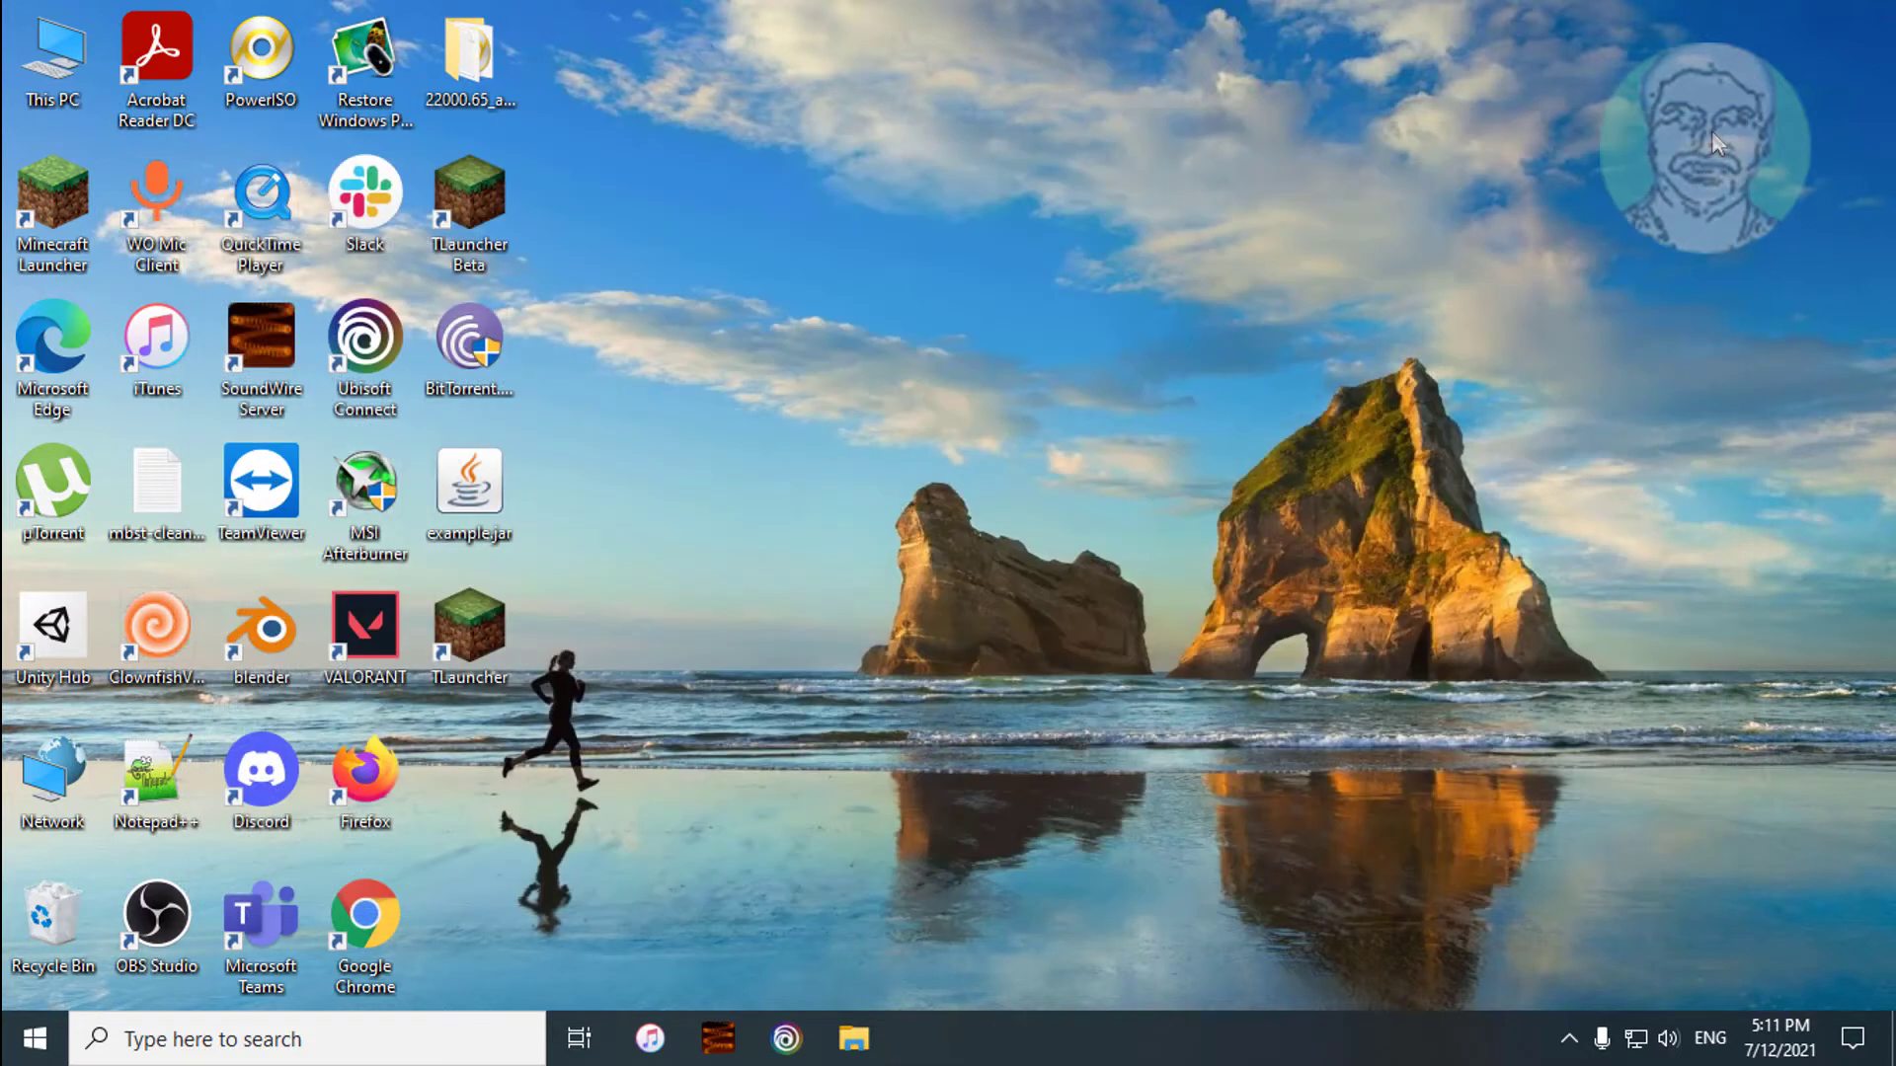
Step: Search for cmd and start Command Prompt as administrator, approving the UAC prompt
click(283, 1037)
text(cmd)
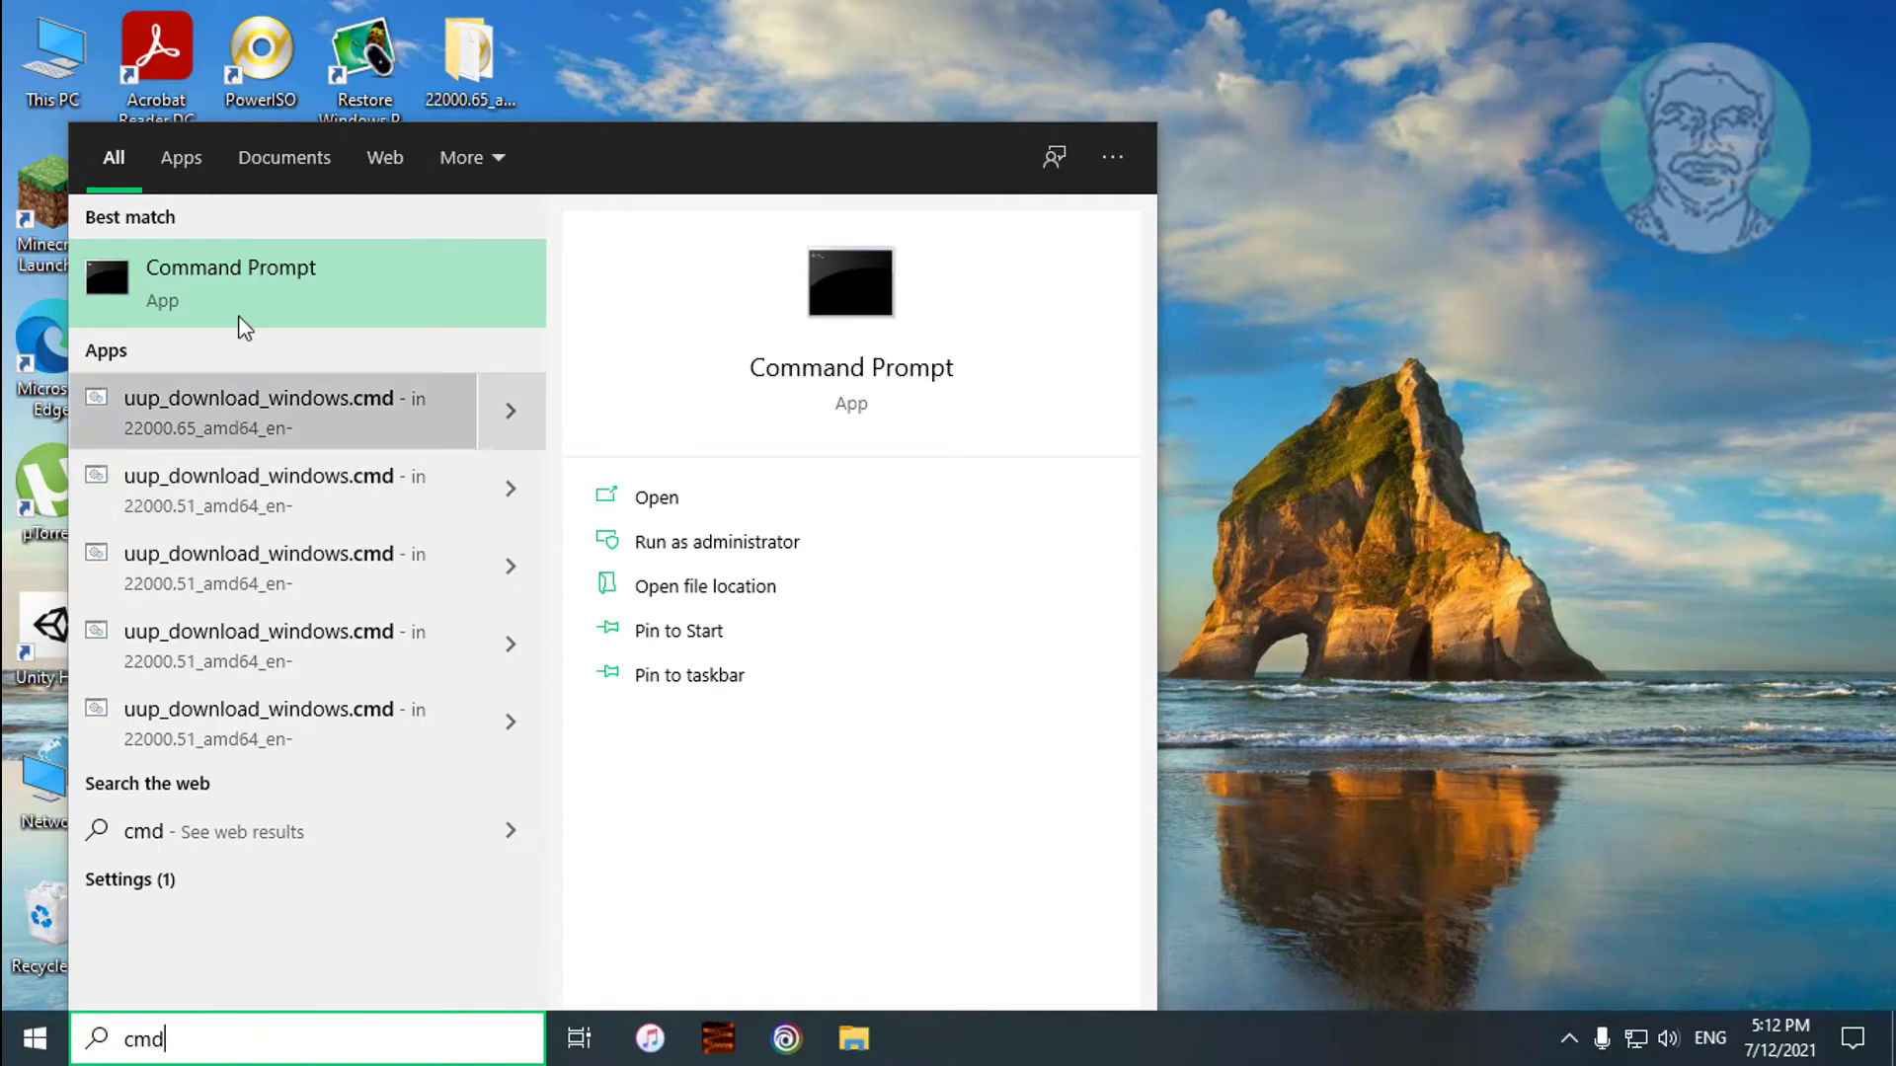
right_click(247, 276)
click(375, 293)
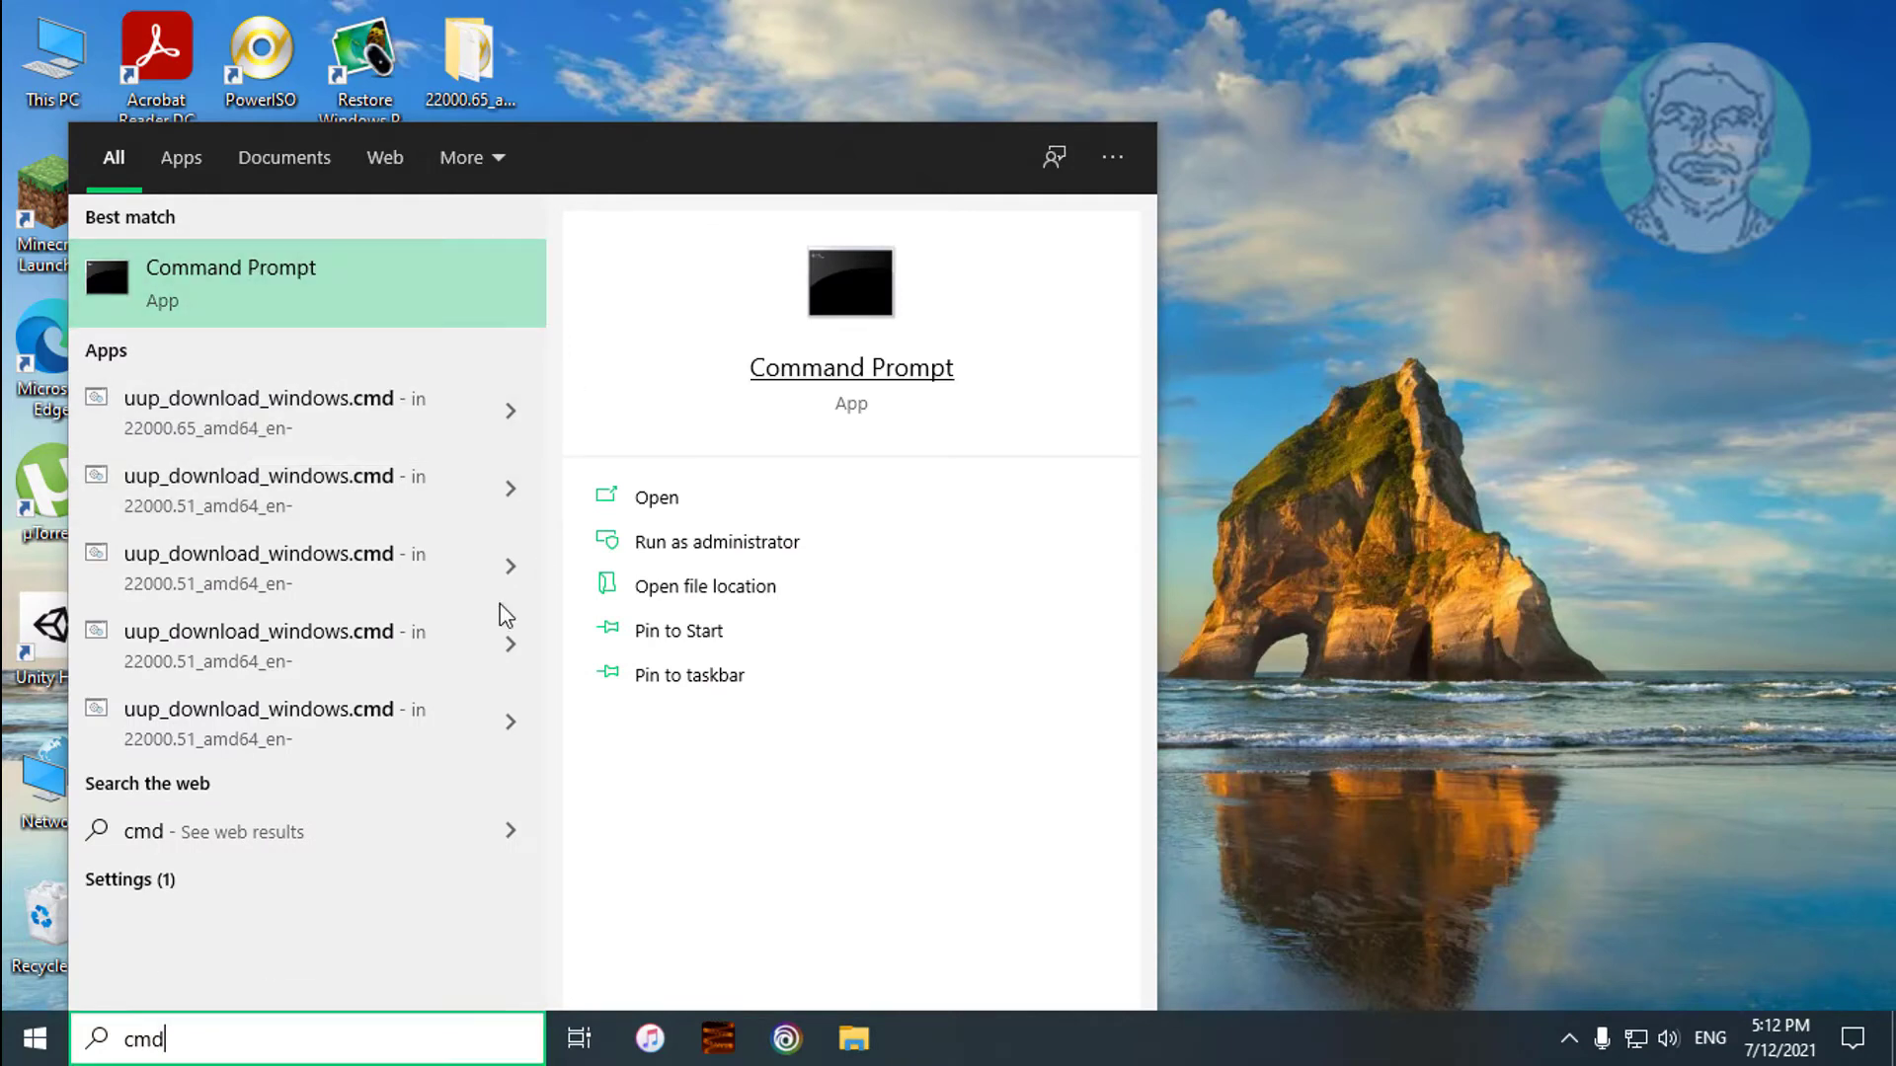
click(853, 384)
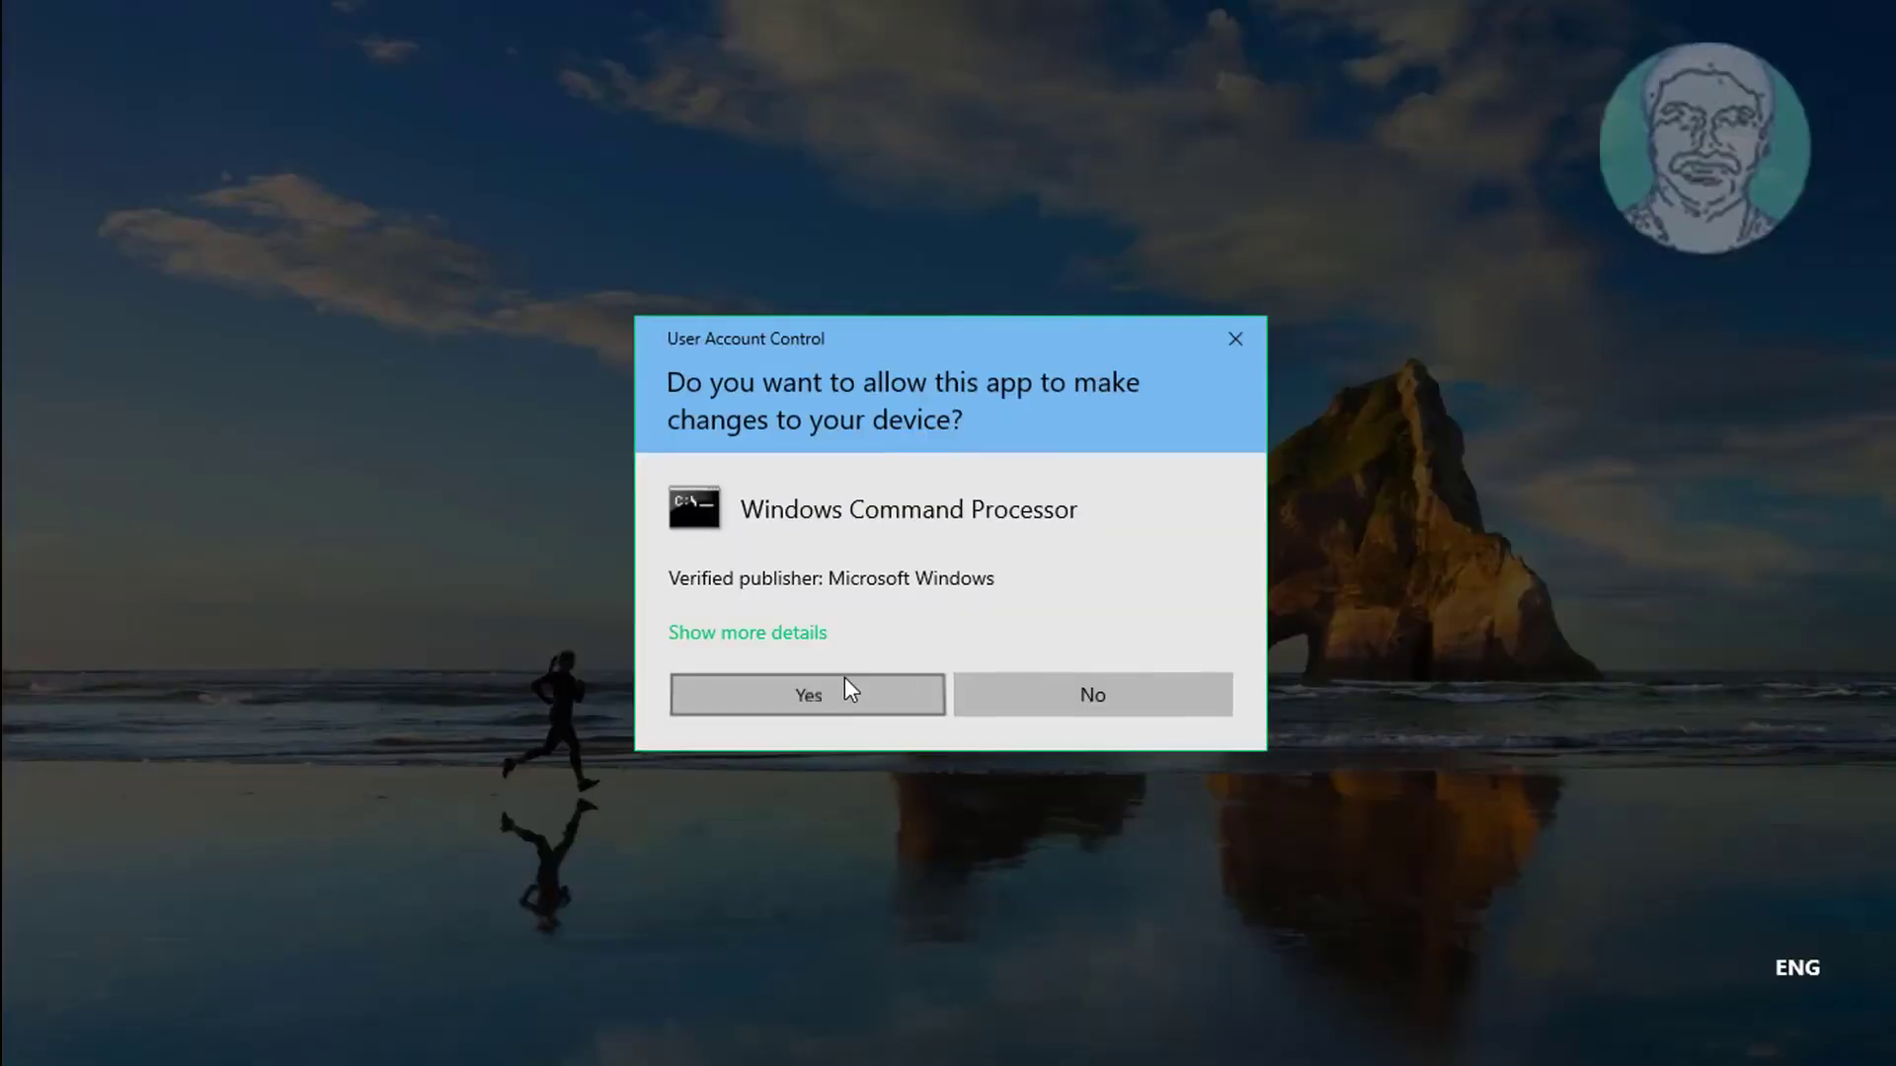
click(839, 685)
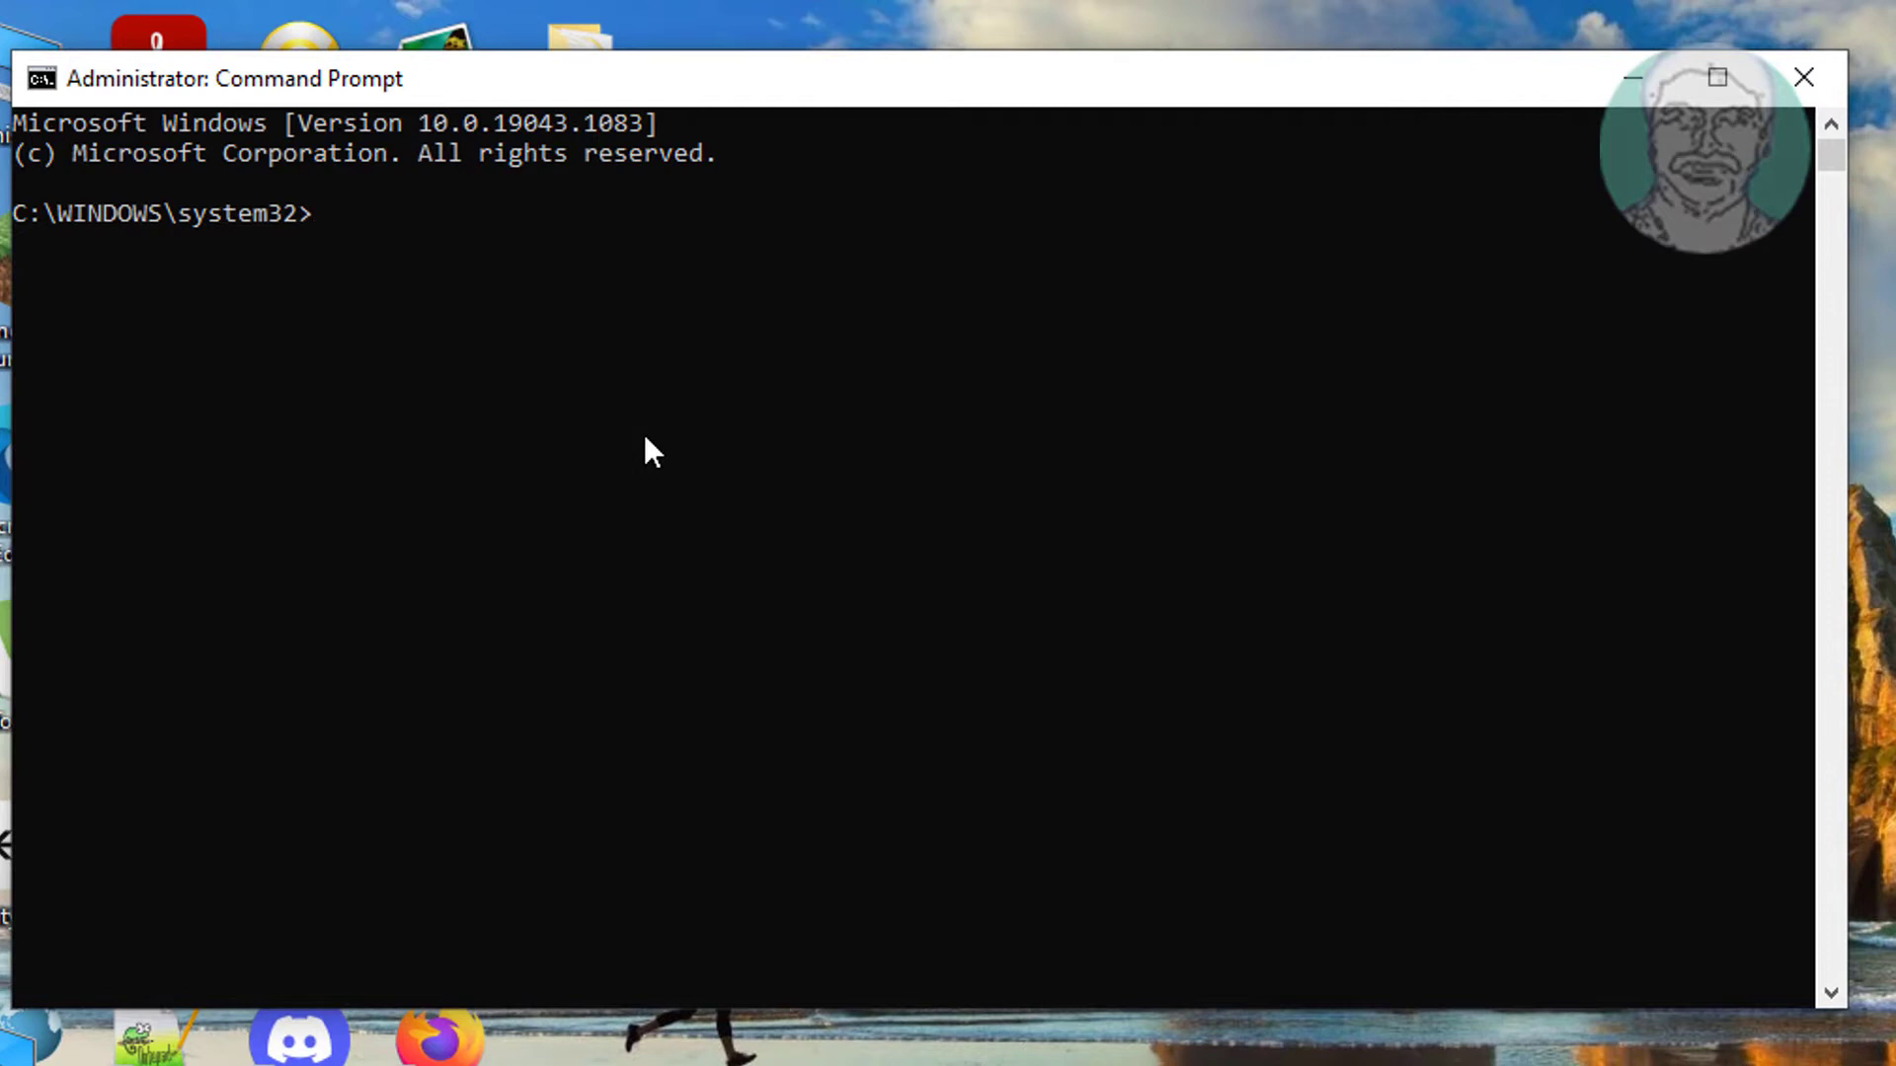
text(dism)
text( /o)
text(nline /)
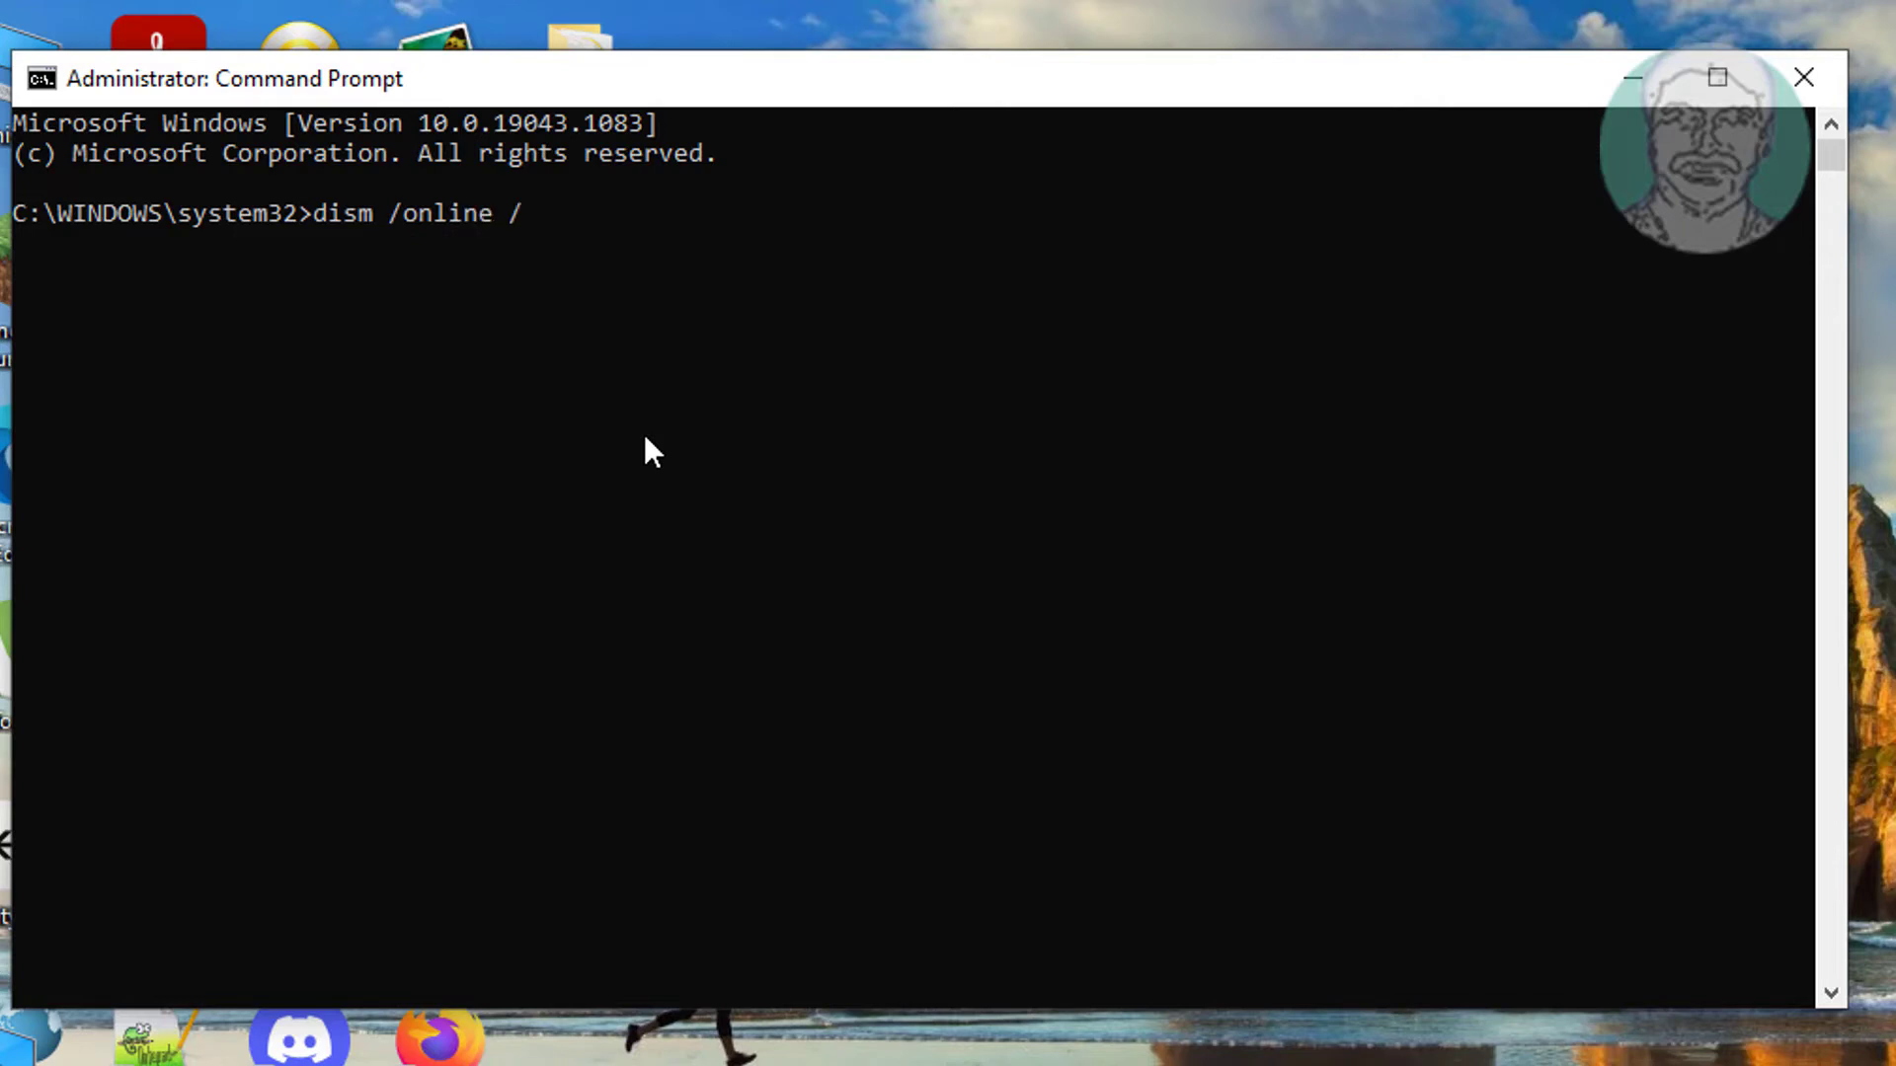
text(clearnu)
Step: Run dism /online /cleanup-image /checkhealth, reporting no component store corruption
key(BackSpace)
key(BackSpace)
key(BackSpace)
text(nup)
text(-image )
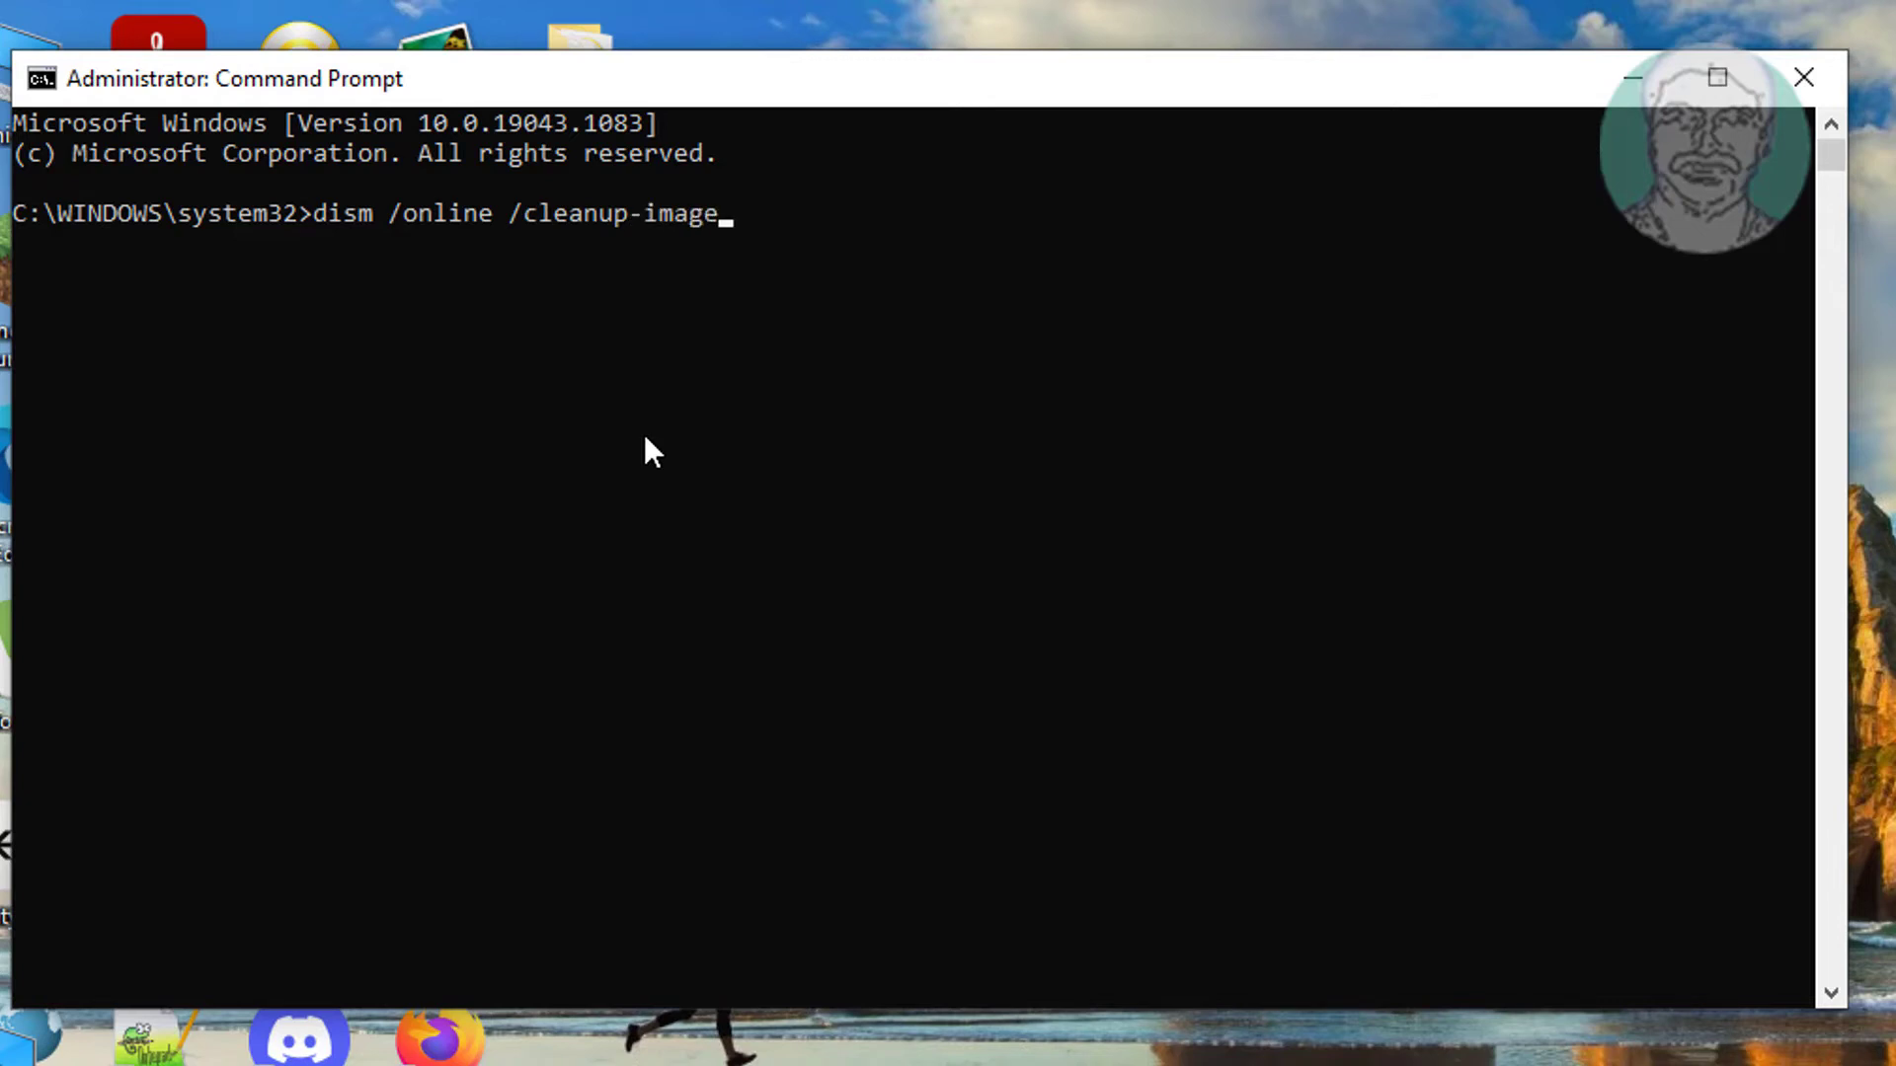
text(/)
text(chec)
text(khealth)
key(Return)
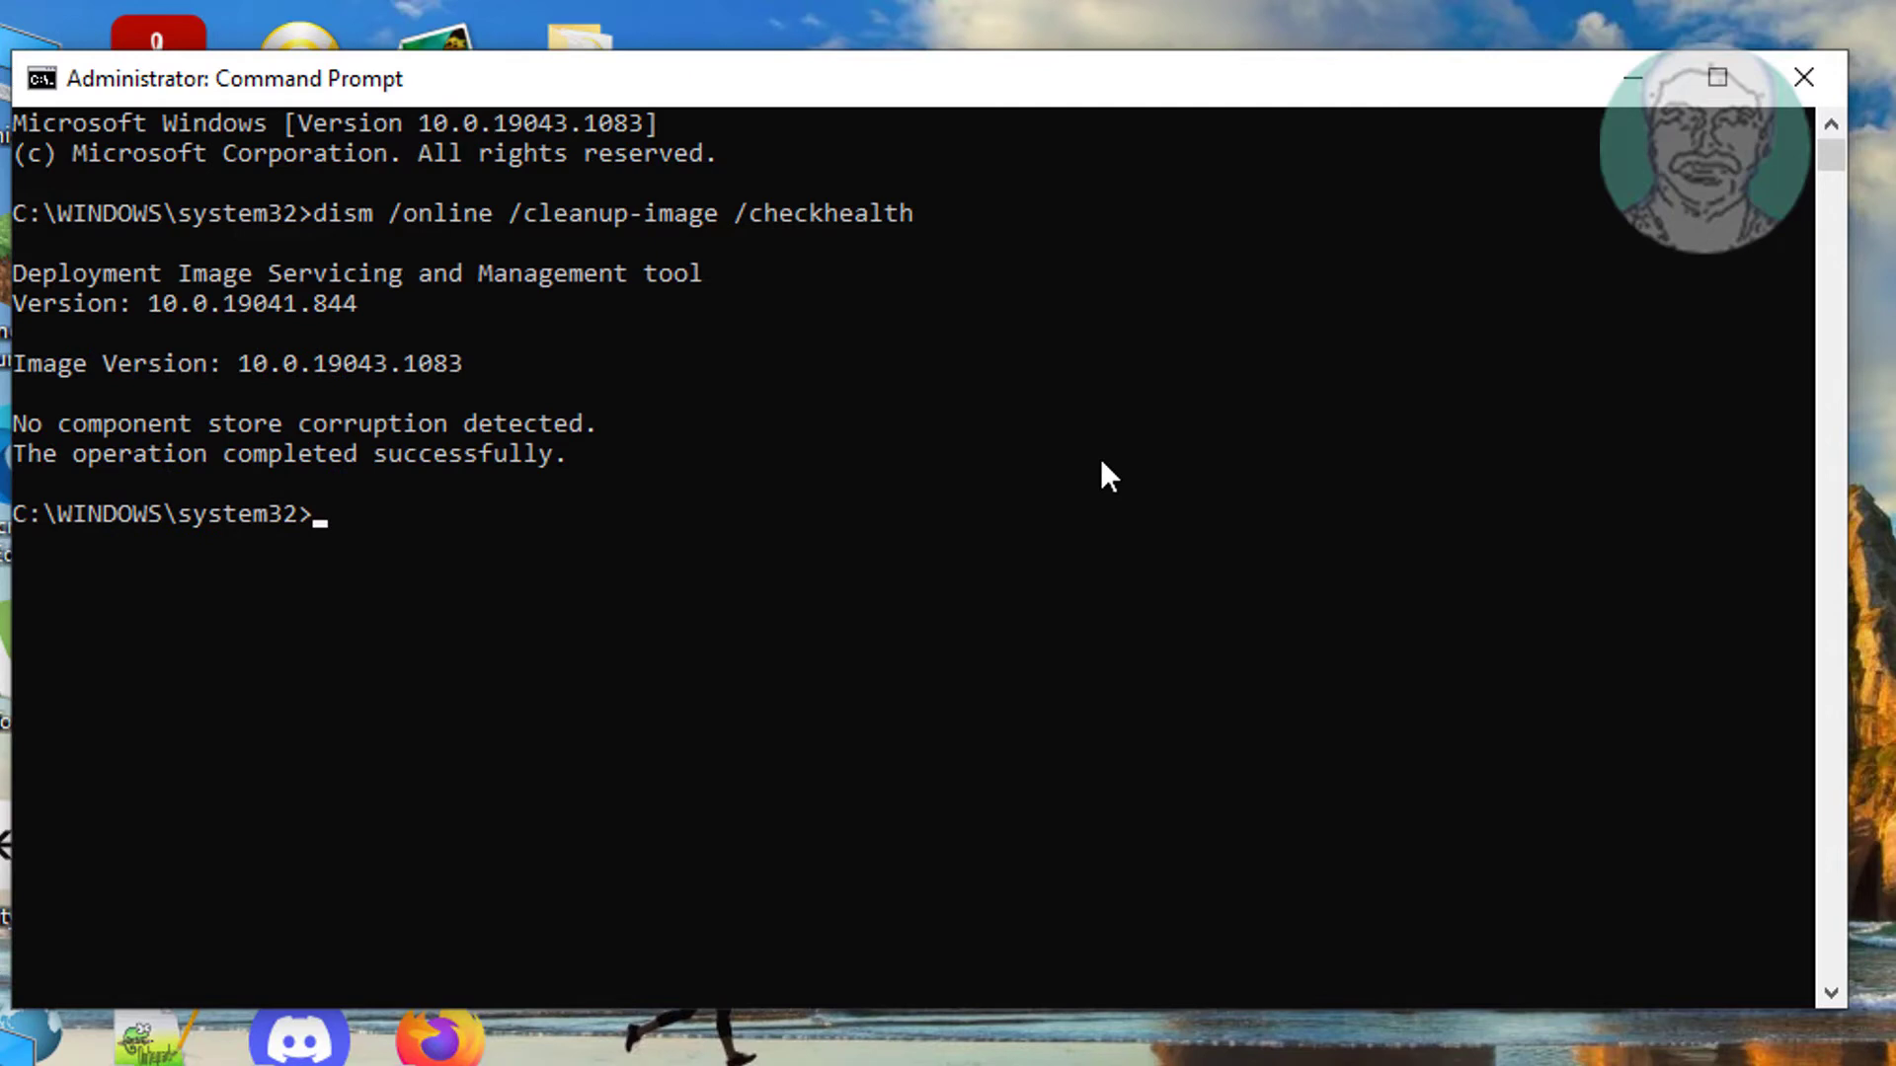
text(dism)
text( /on)
text(line /)
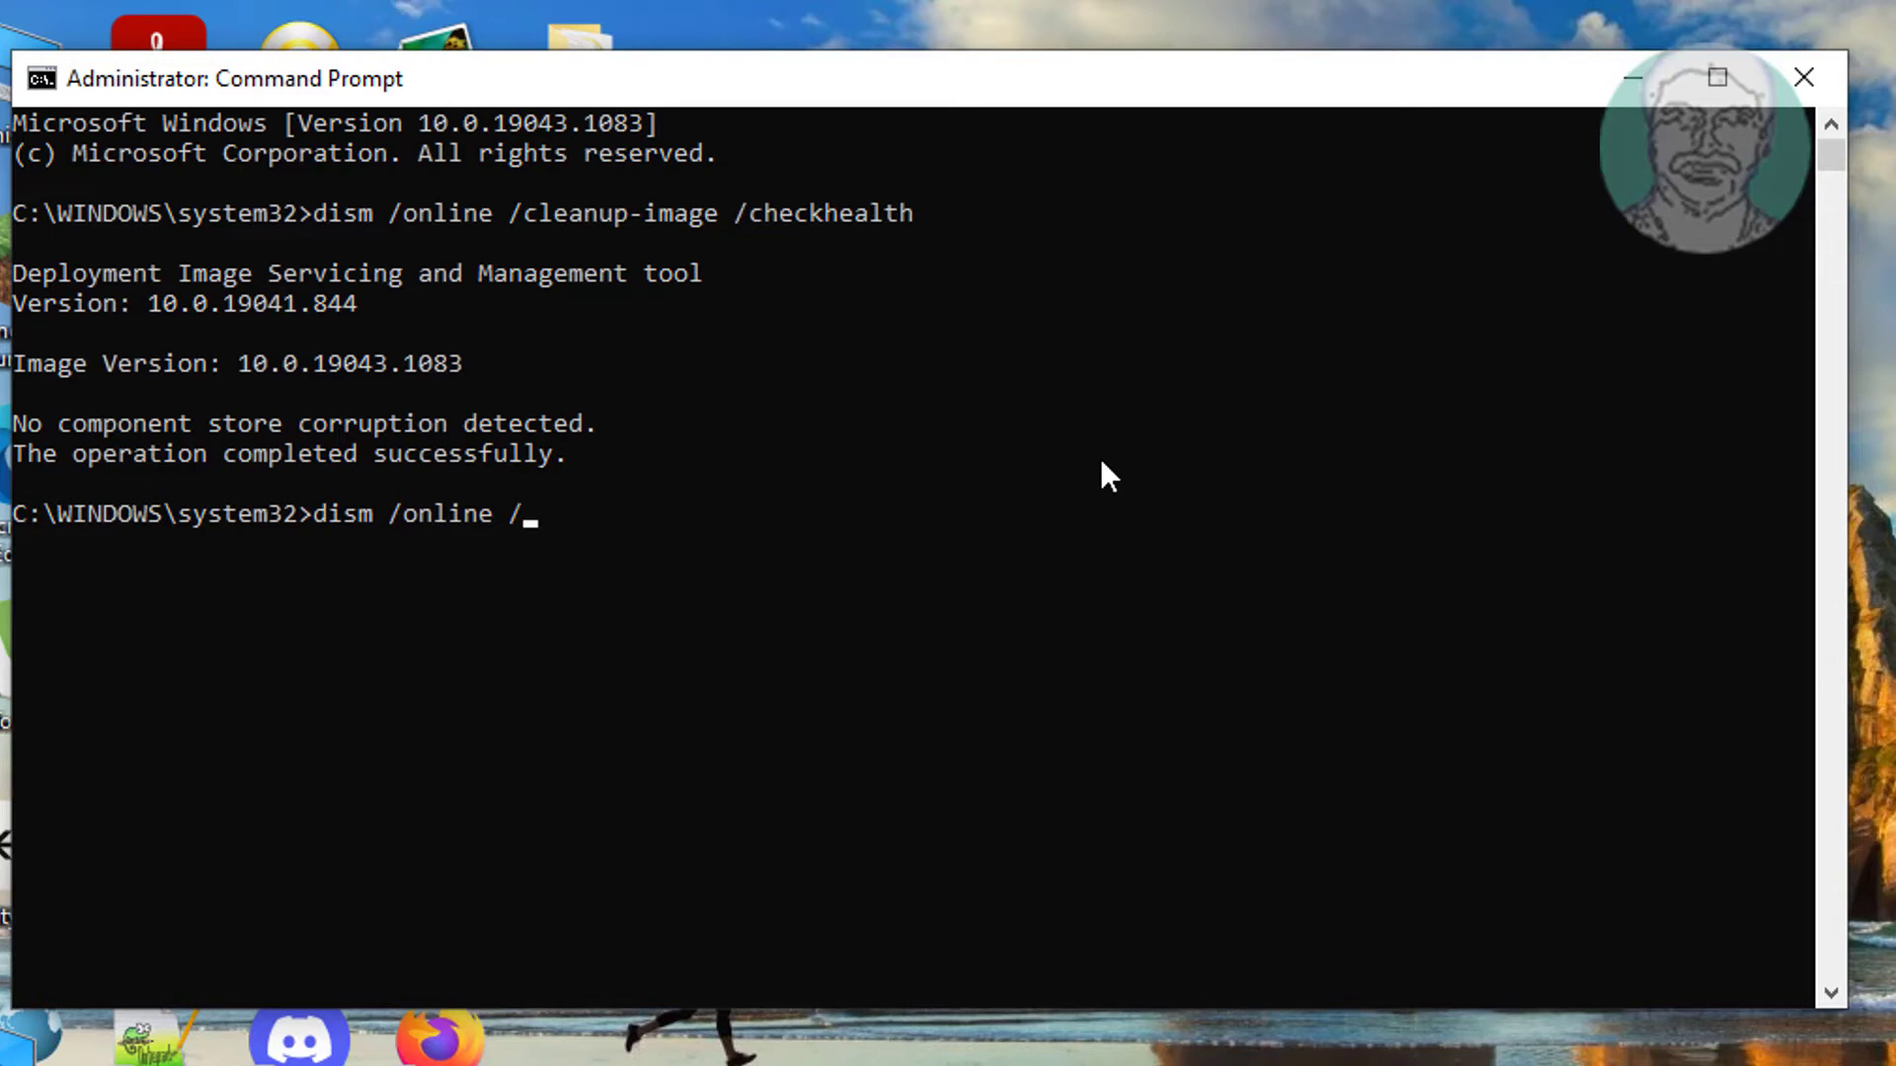
text(clea)
text(n)
text(up-)
text(imag)
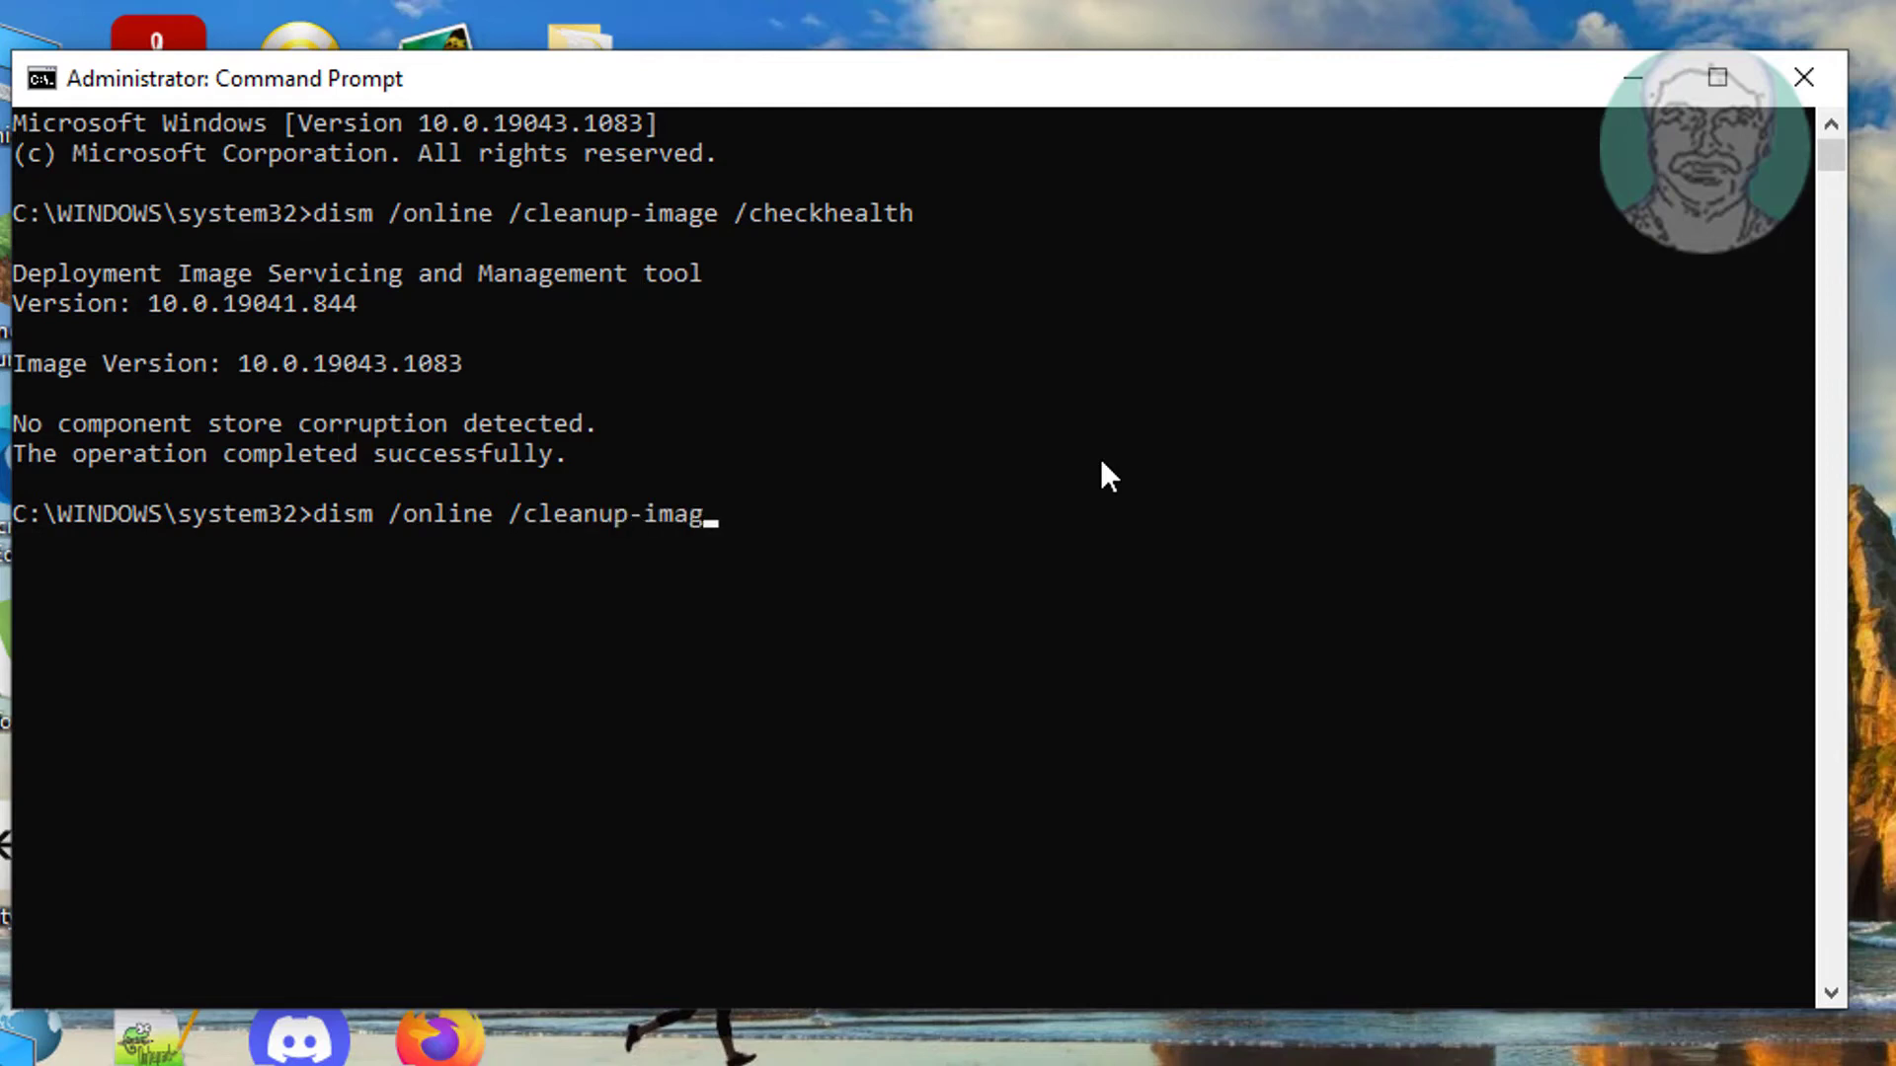
text(e /)
text(scan)
text(heal)
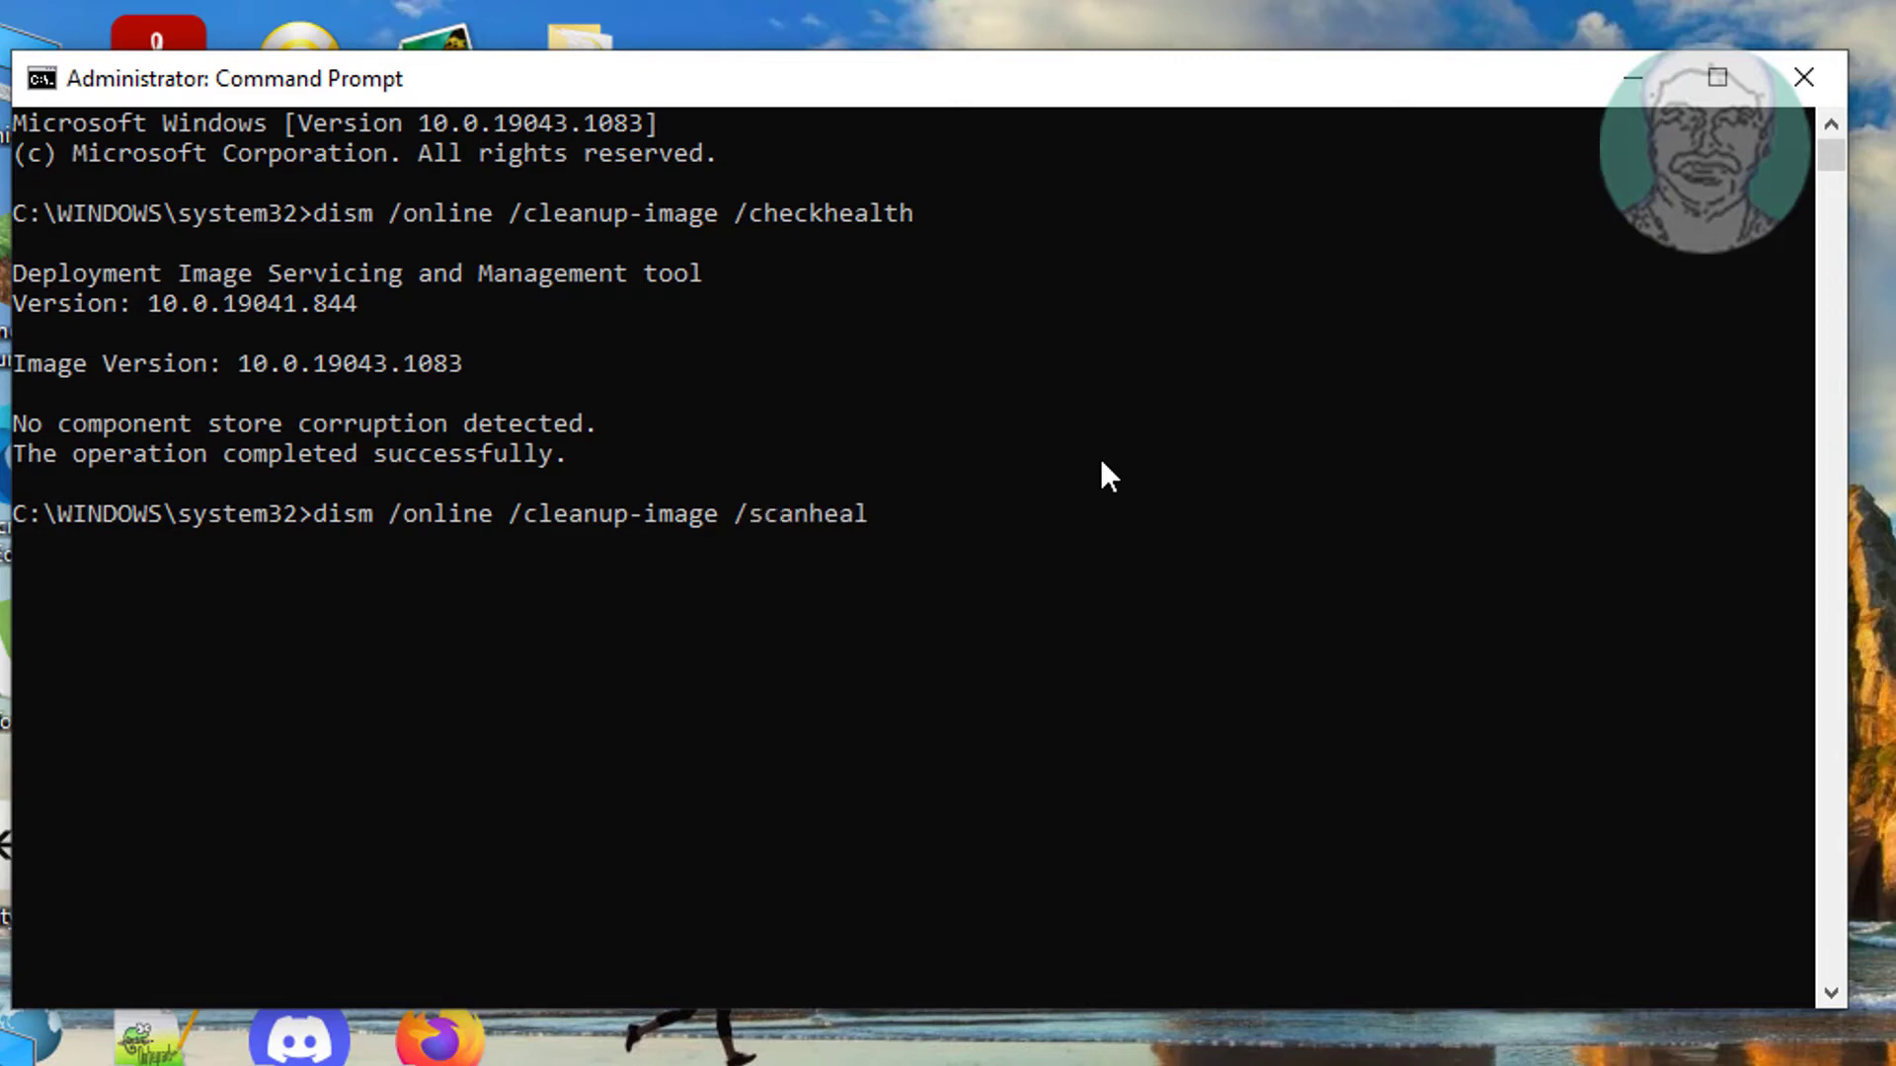
text(th)
Step: Run dism /online /cleanup-image /scanhealth to 100% with no corruption detected
key(Return)
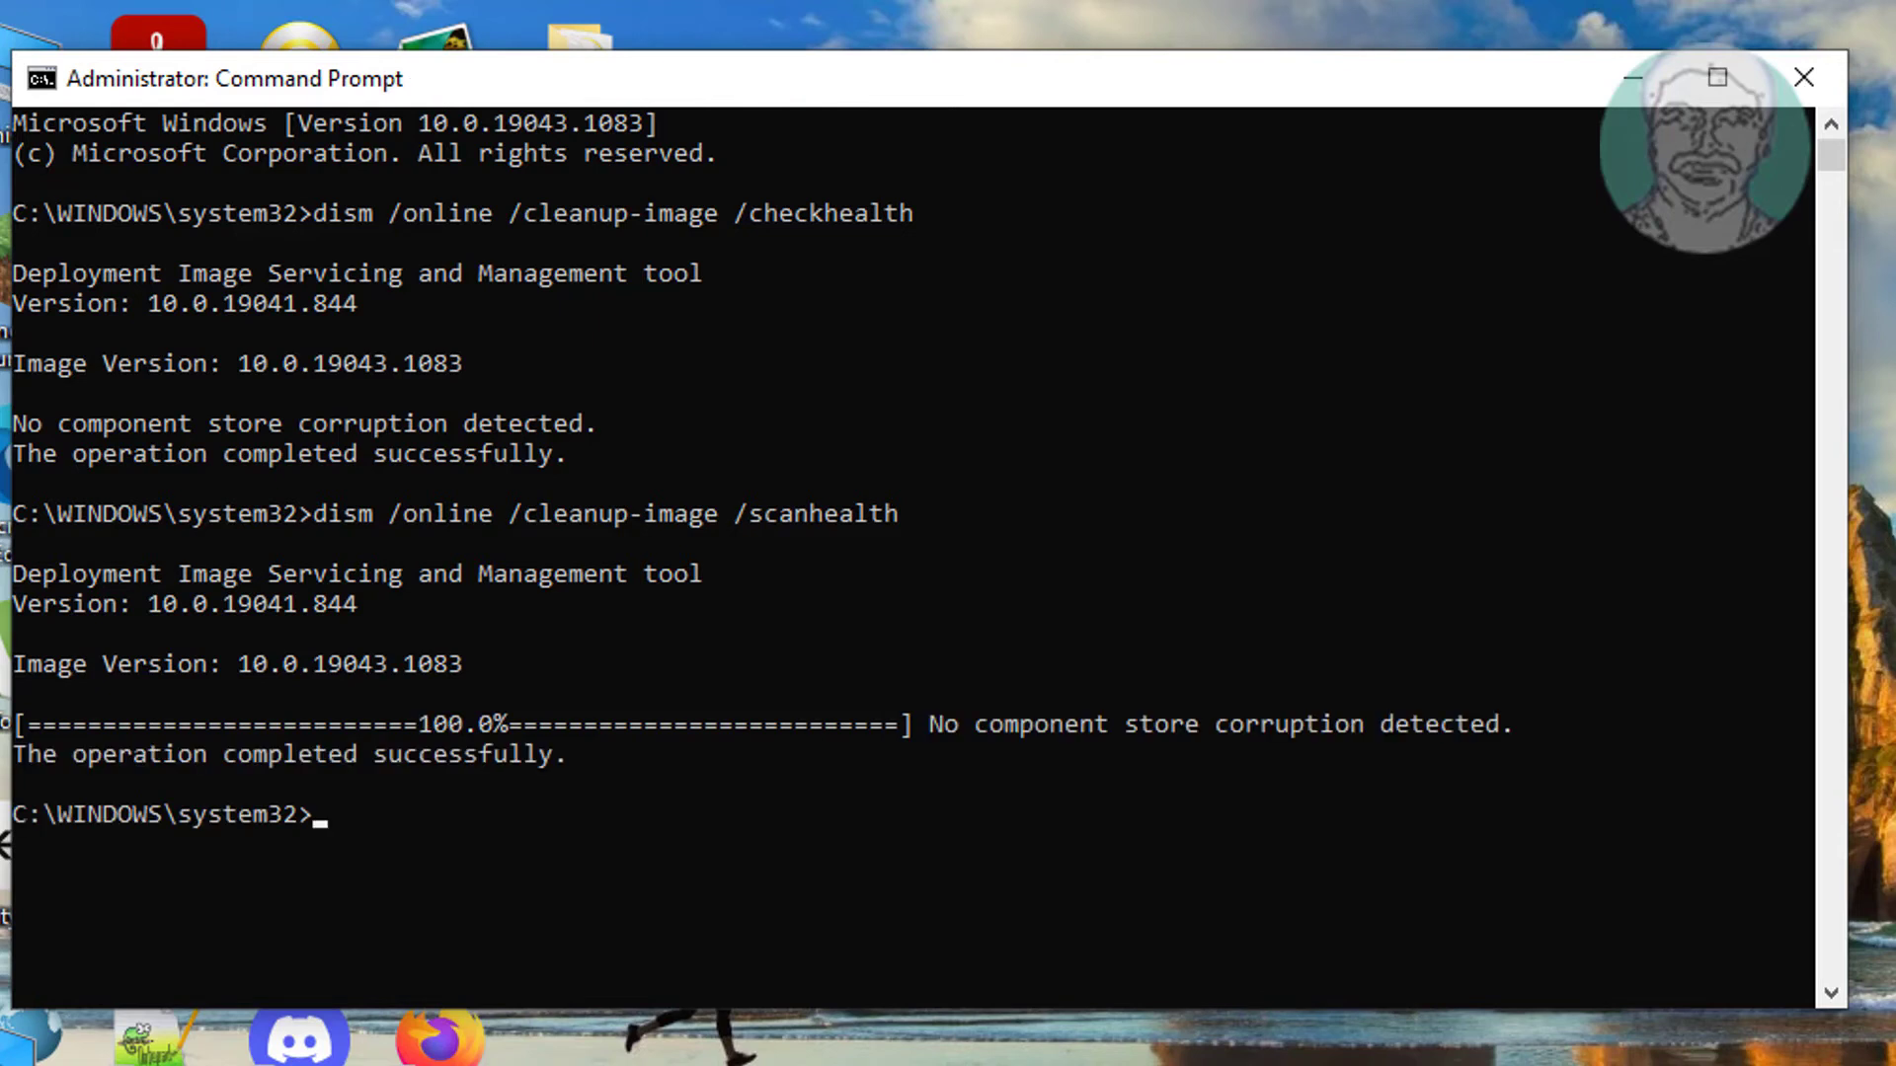
text(d)
text(ism /o)
text(nline /)
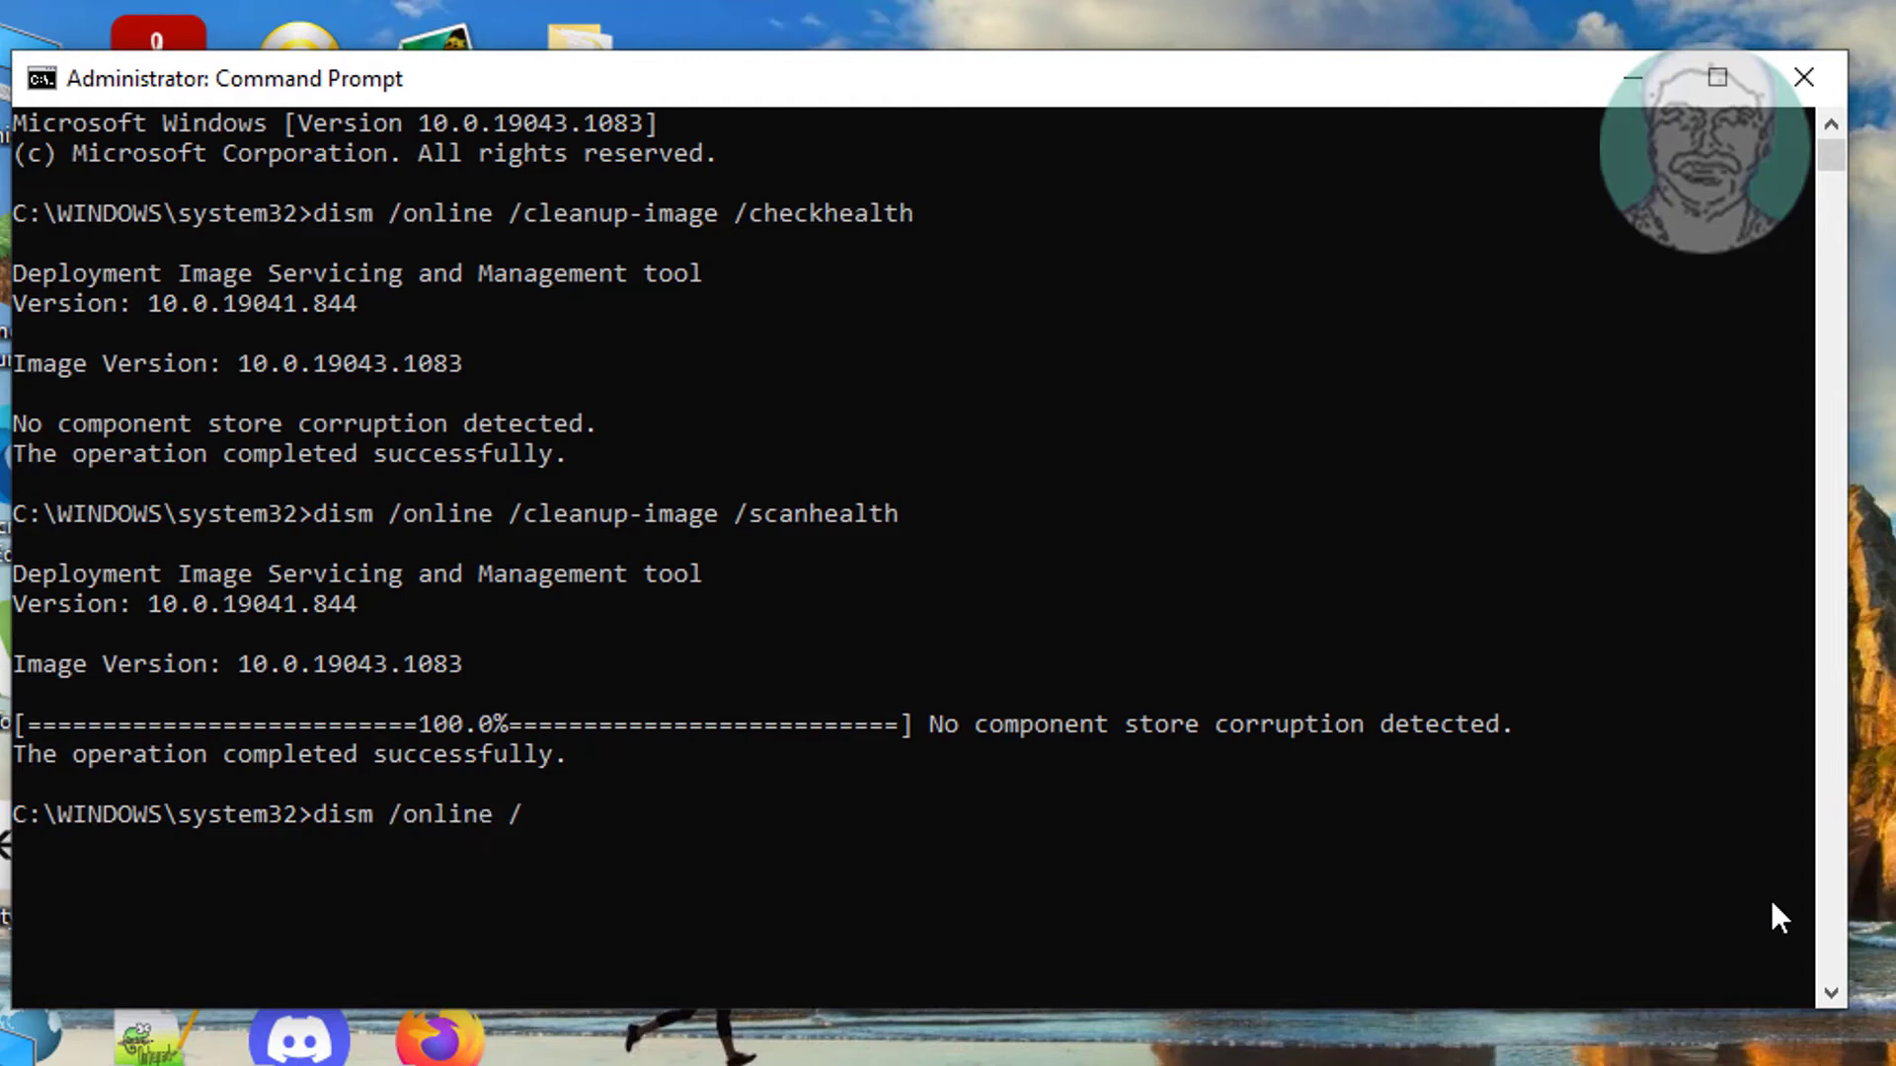
text(cleanup)
text(-ima)
text(ge /)
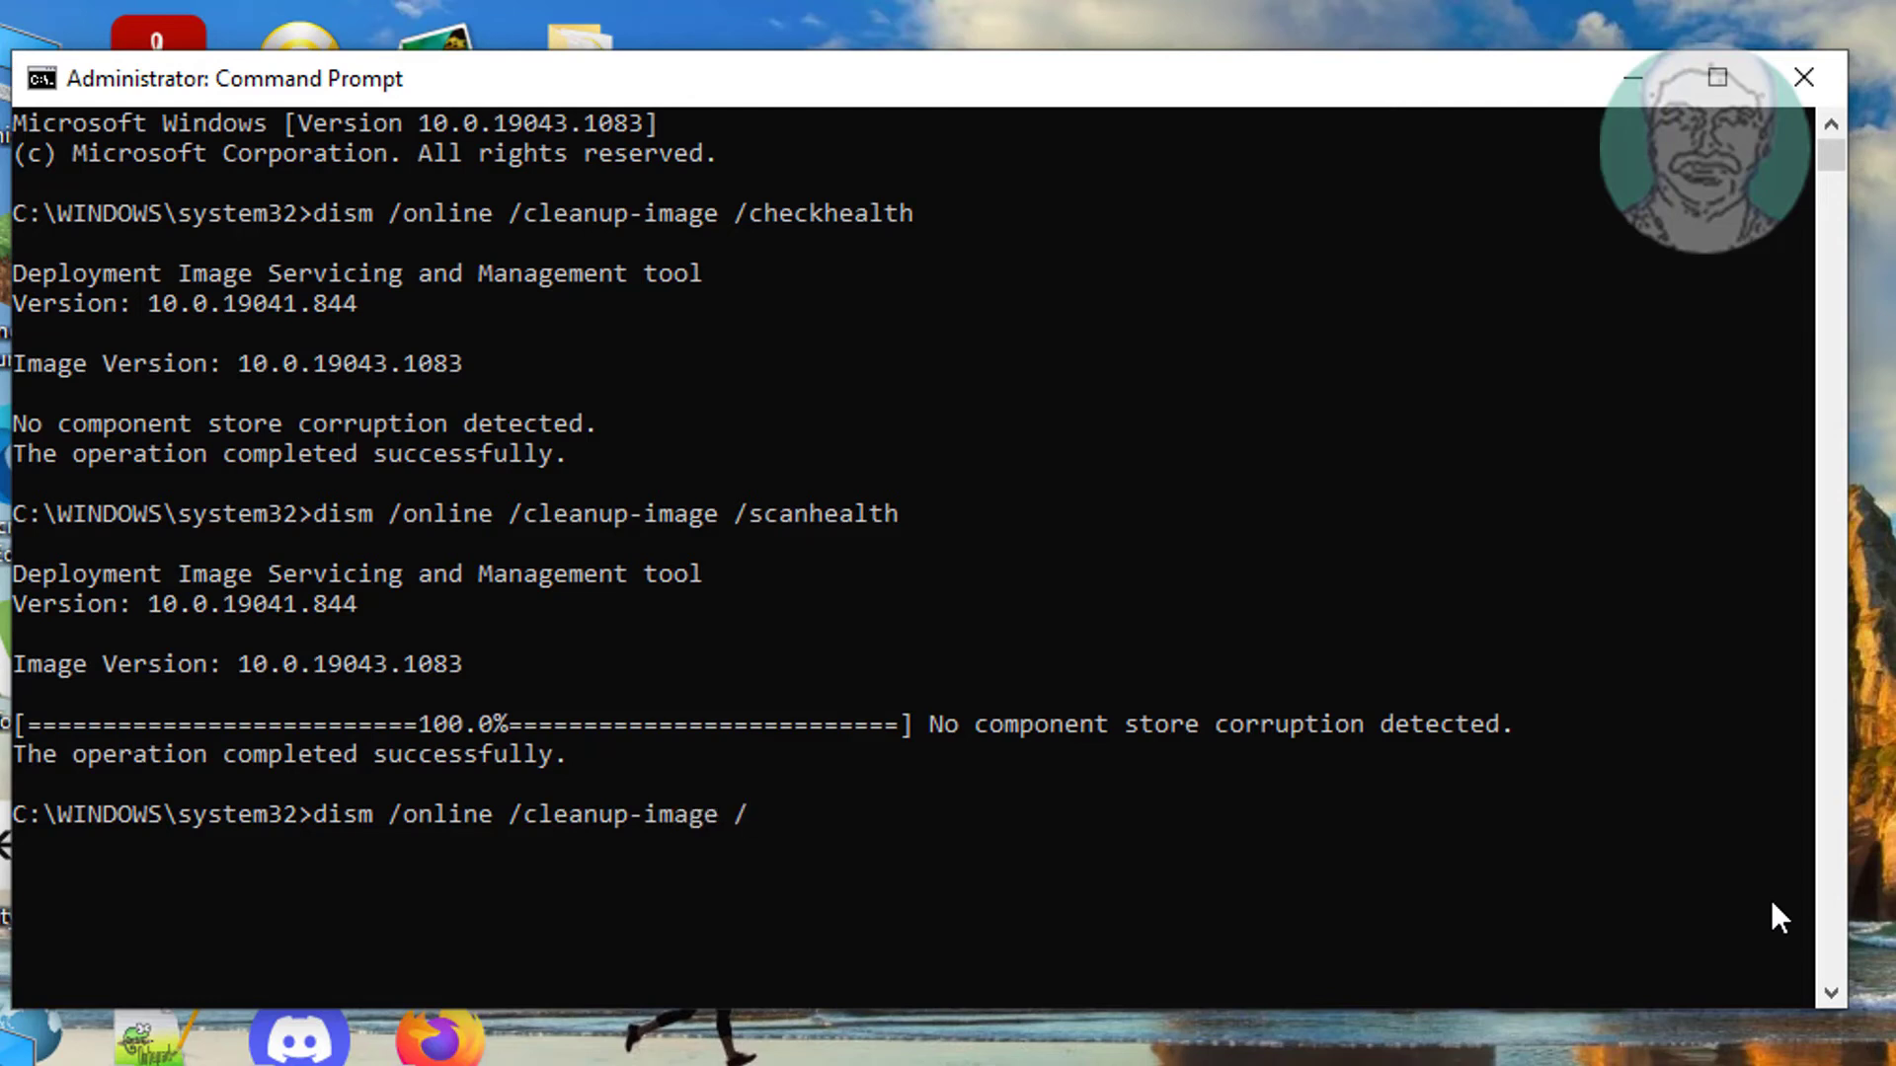
text(re)
text(storehea)
text(lth)
Step: Run dism /online /cleanup-image /restorehealth until the restore completes successfully
key(Return)
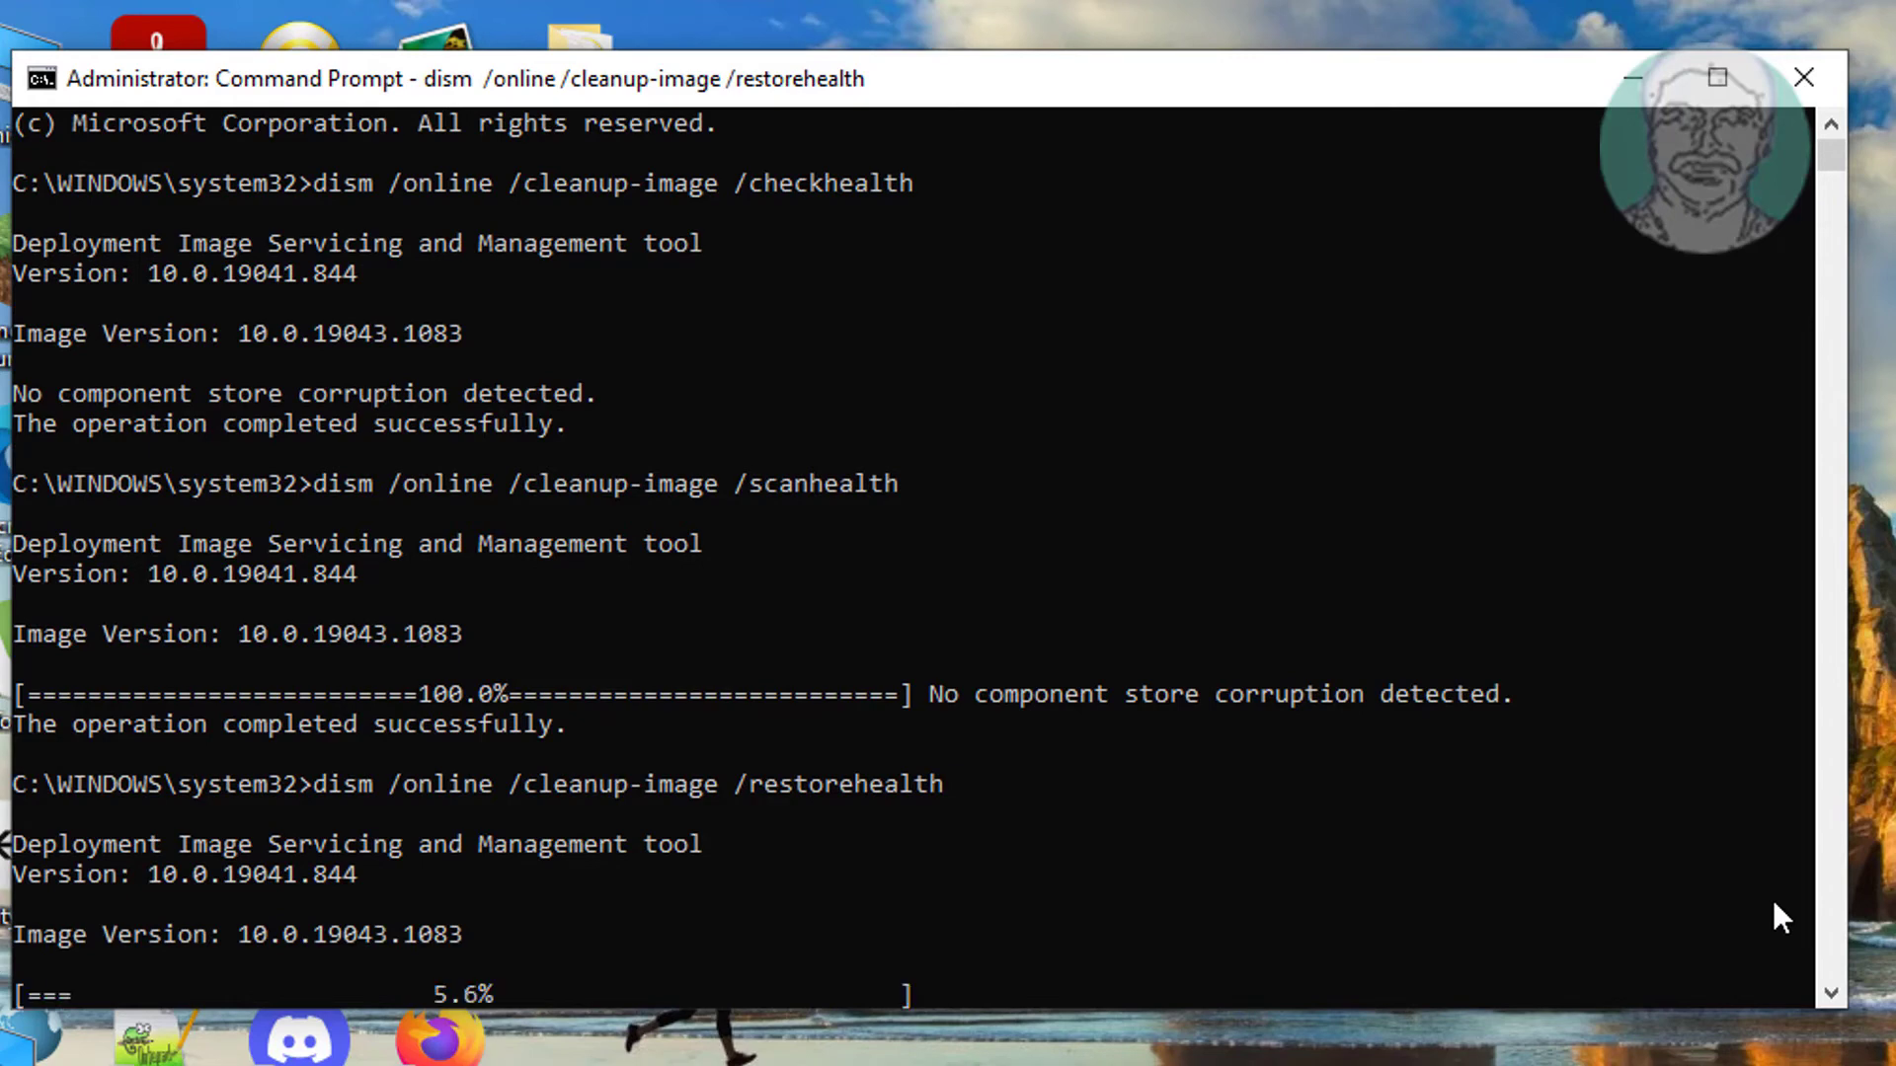
scroll(1777, 915, down, 1)
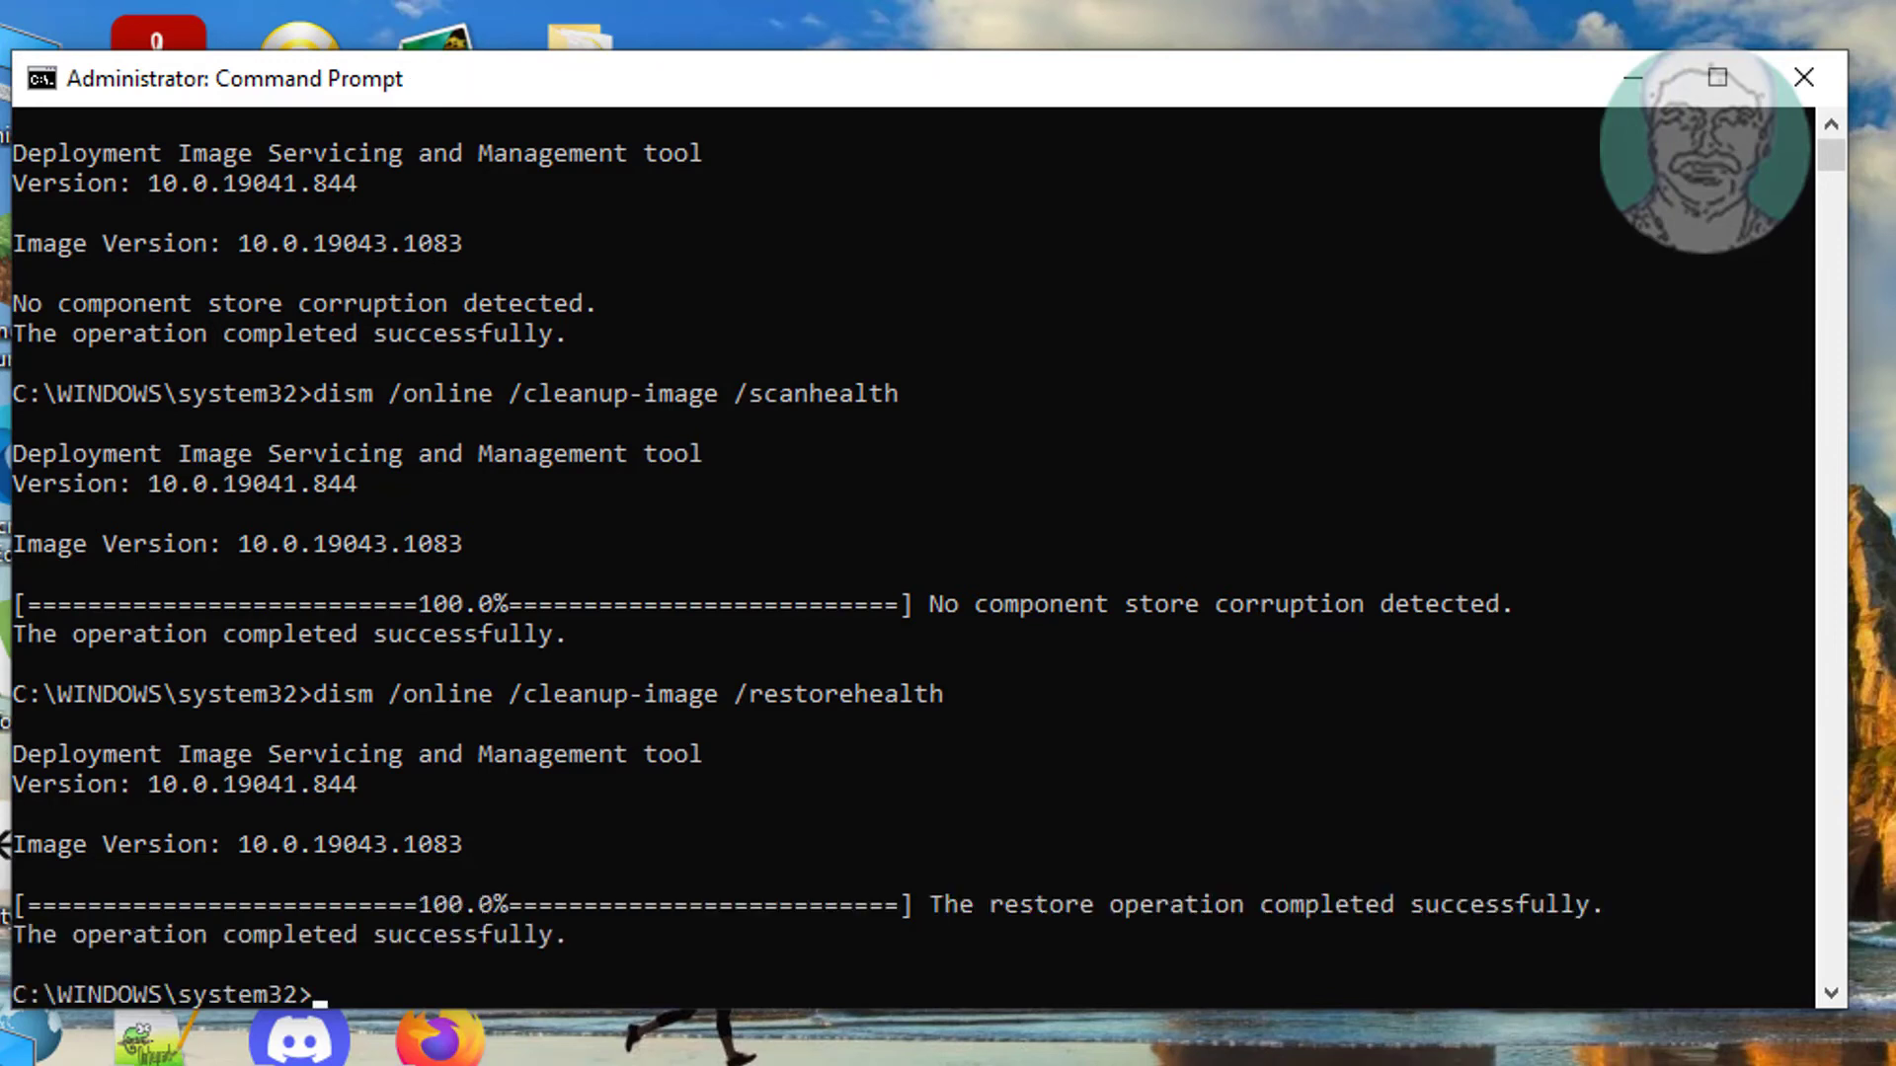
text(sf)
text(c /)
text(scanno)
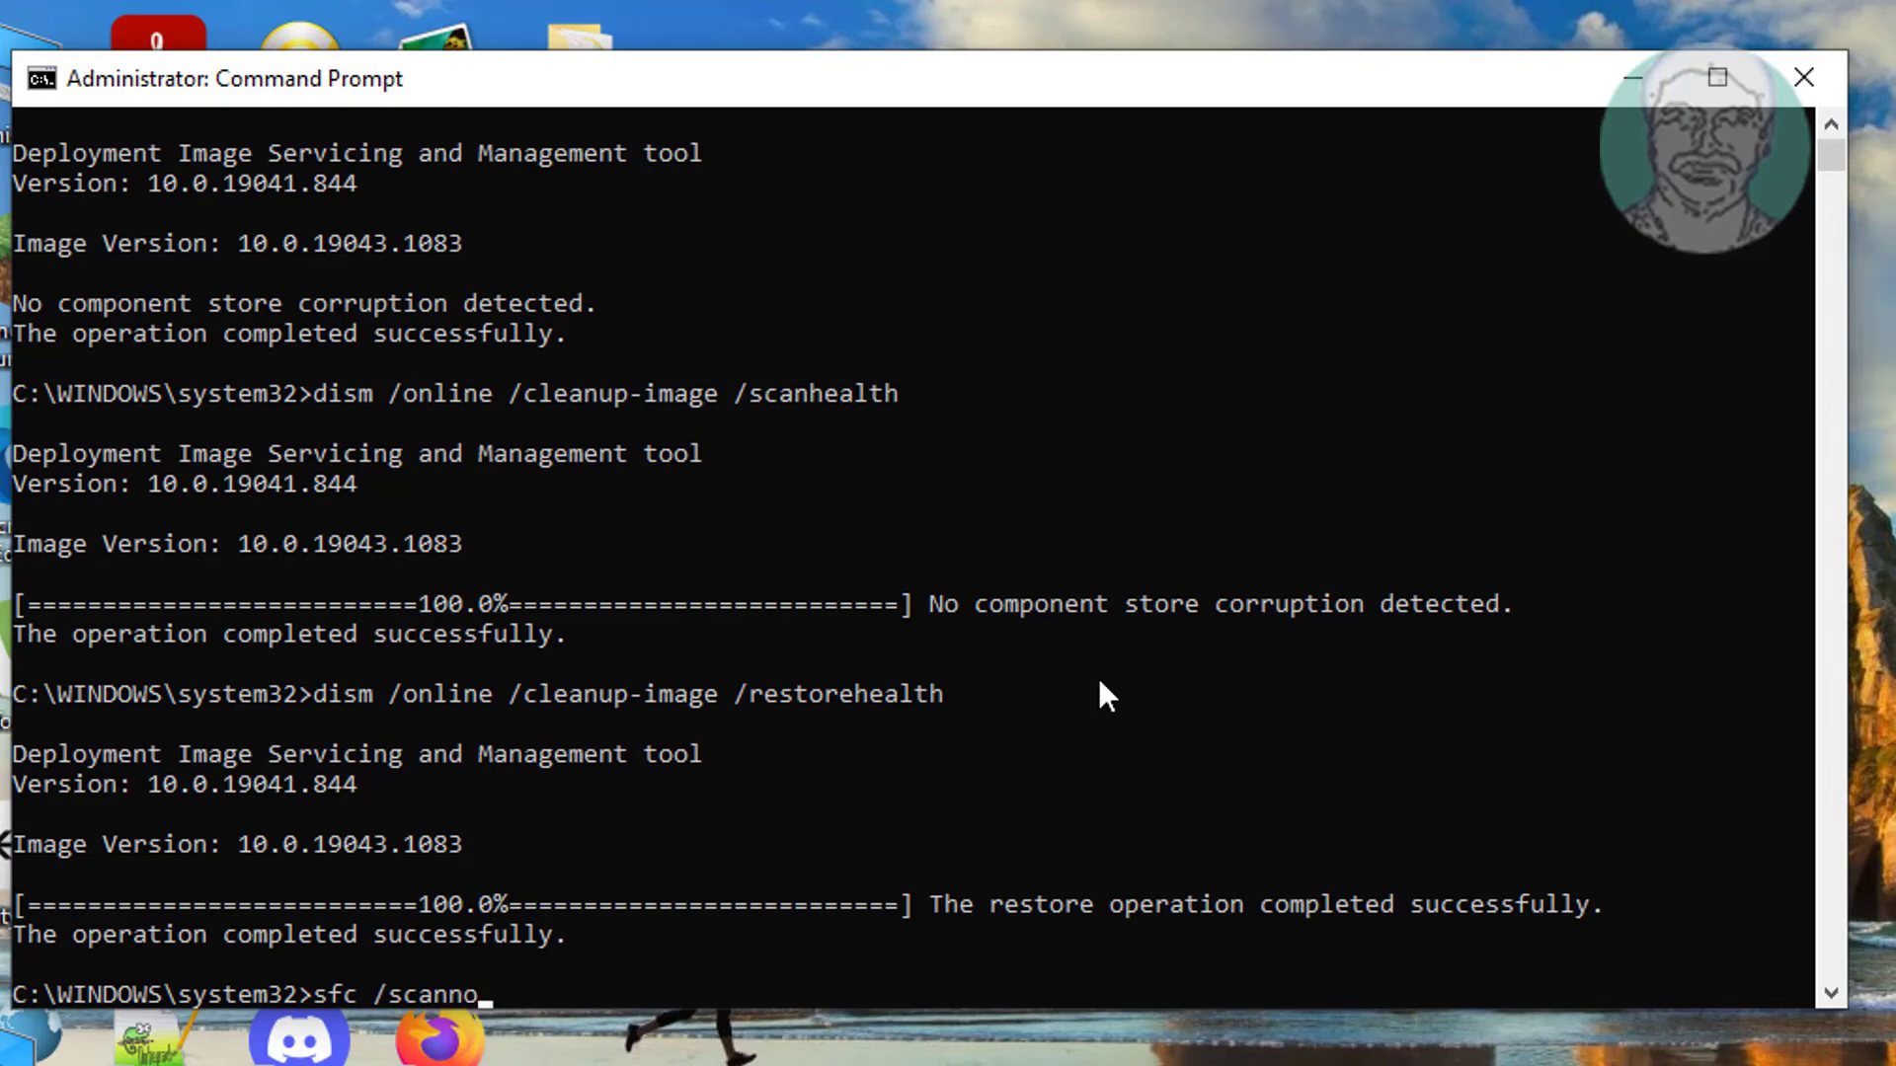
text(w)
Step: Run sfc /scannow, which verifies to 100% with no integrity violations found
key(Return)
text(e)
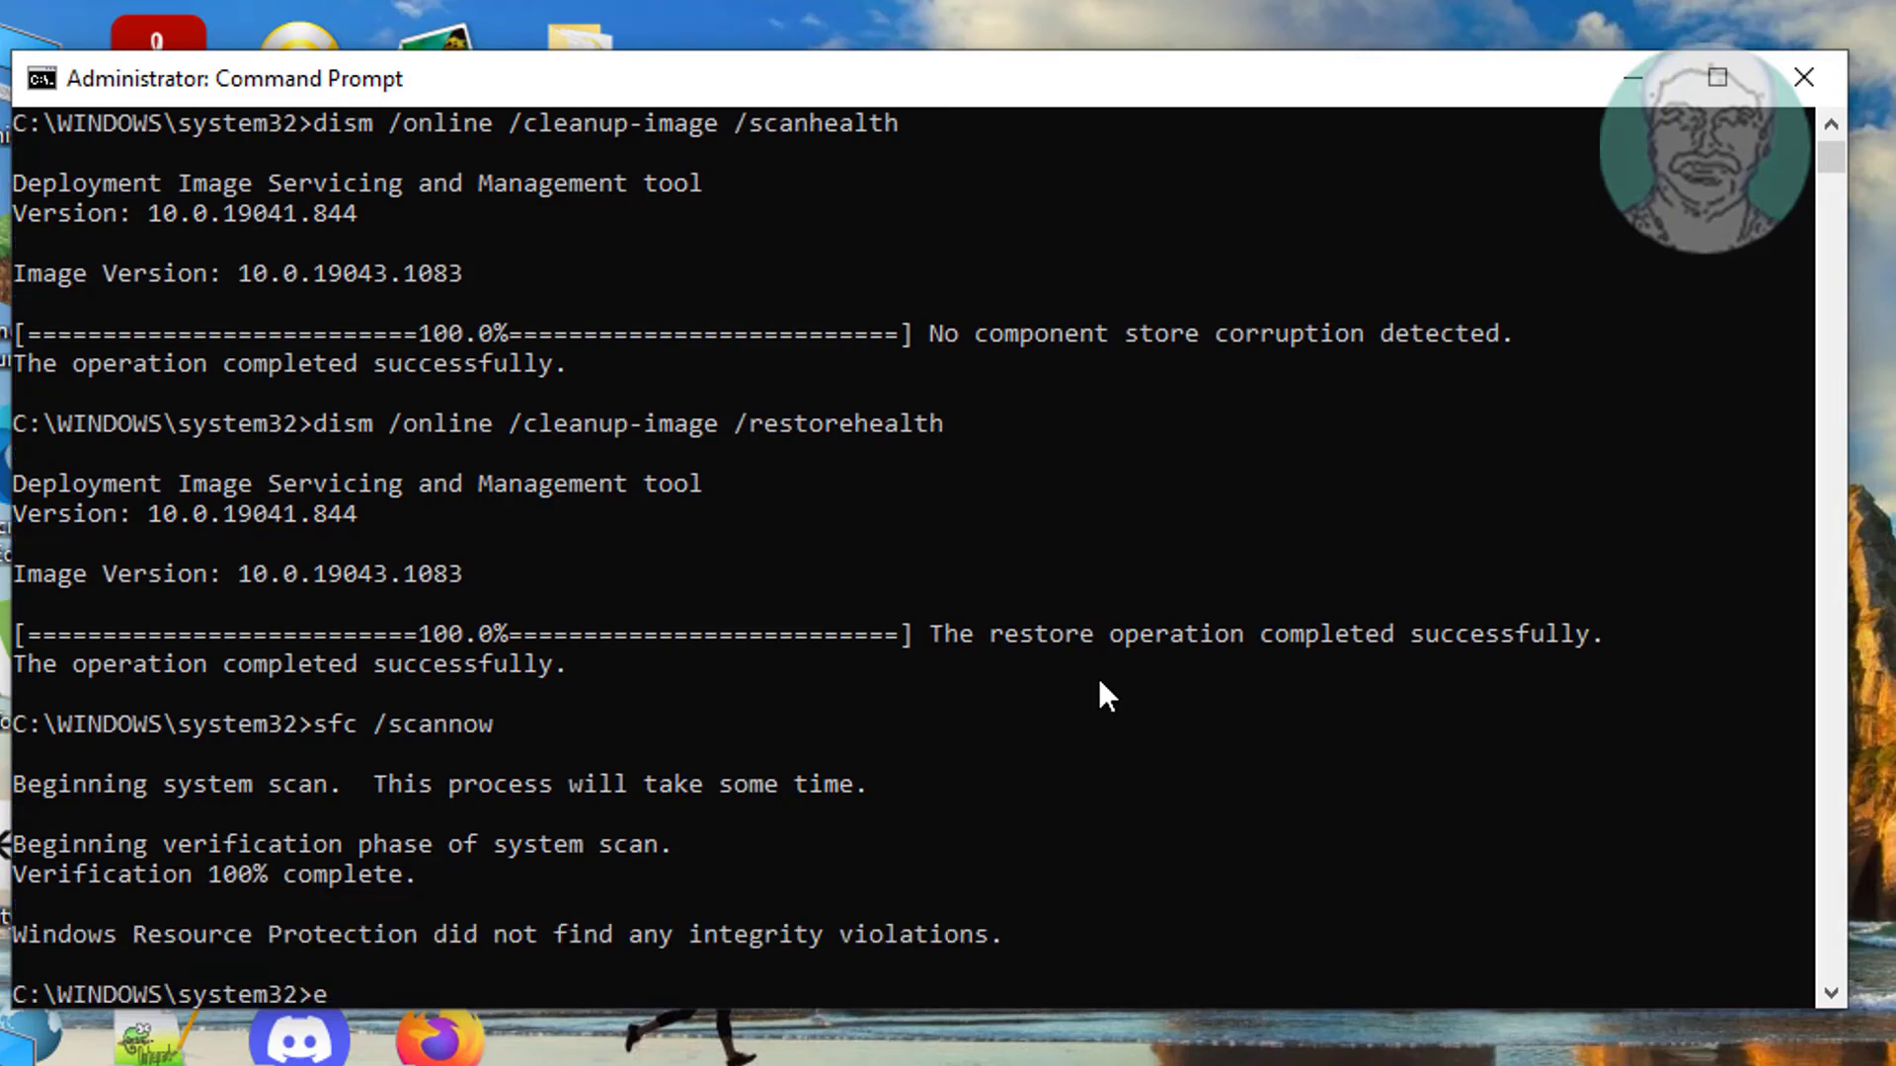
text(xit)
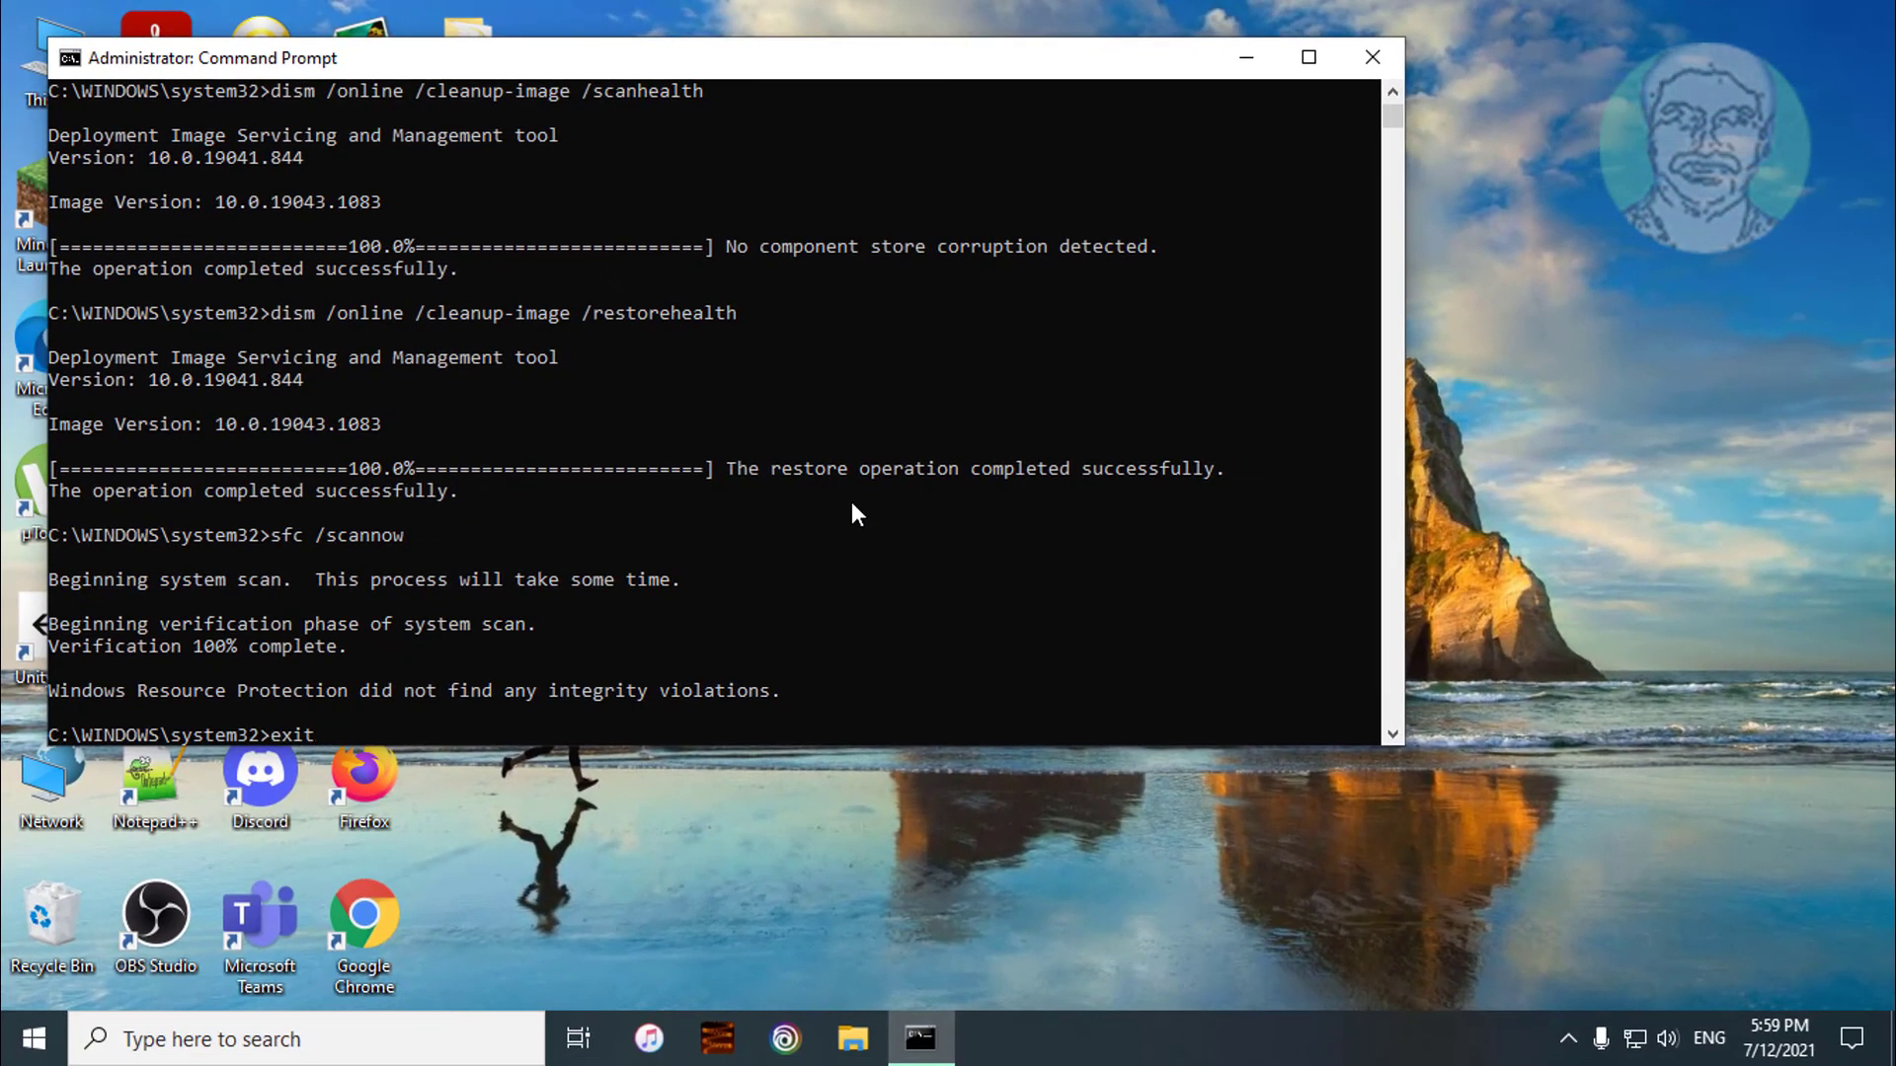
Step: Exit the elevated Command Prompt and restart the computer from Start > Power
key(Return)
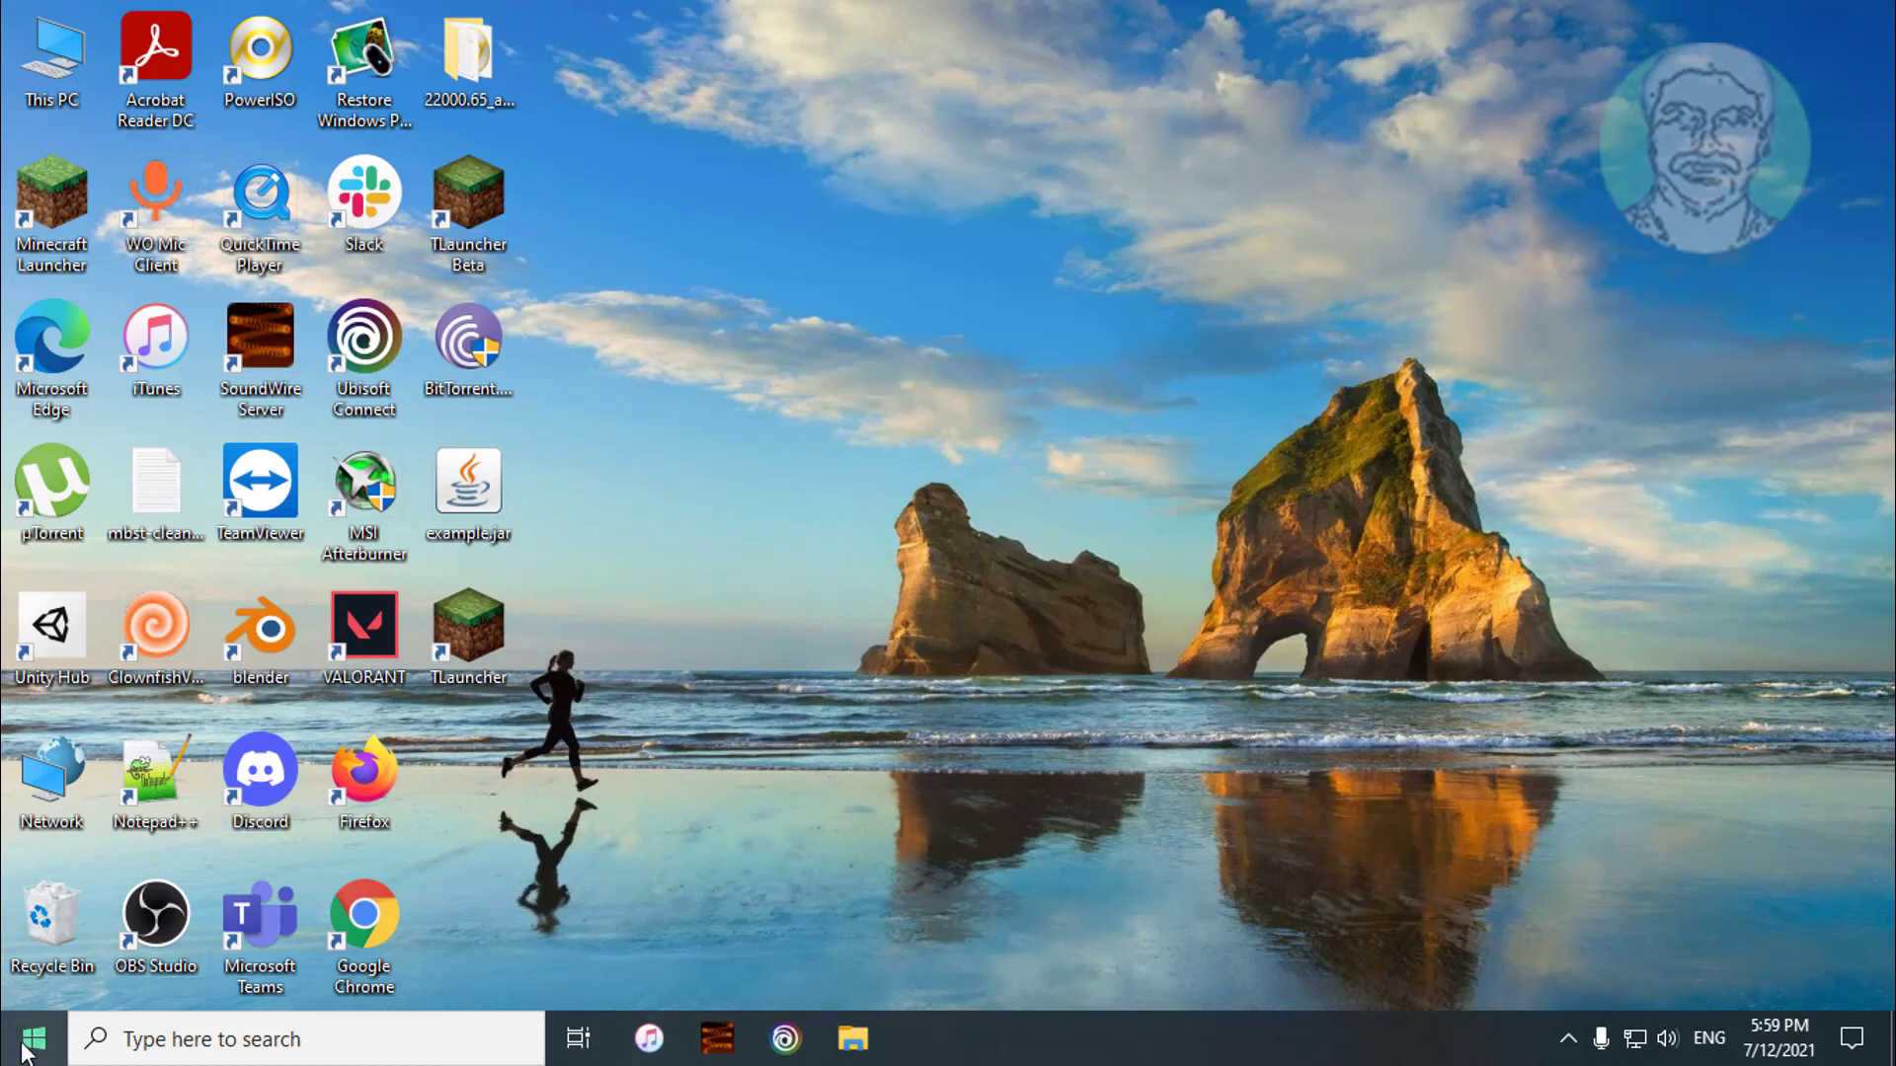
click(32, 1038)
click(38, 975)
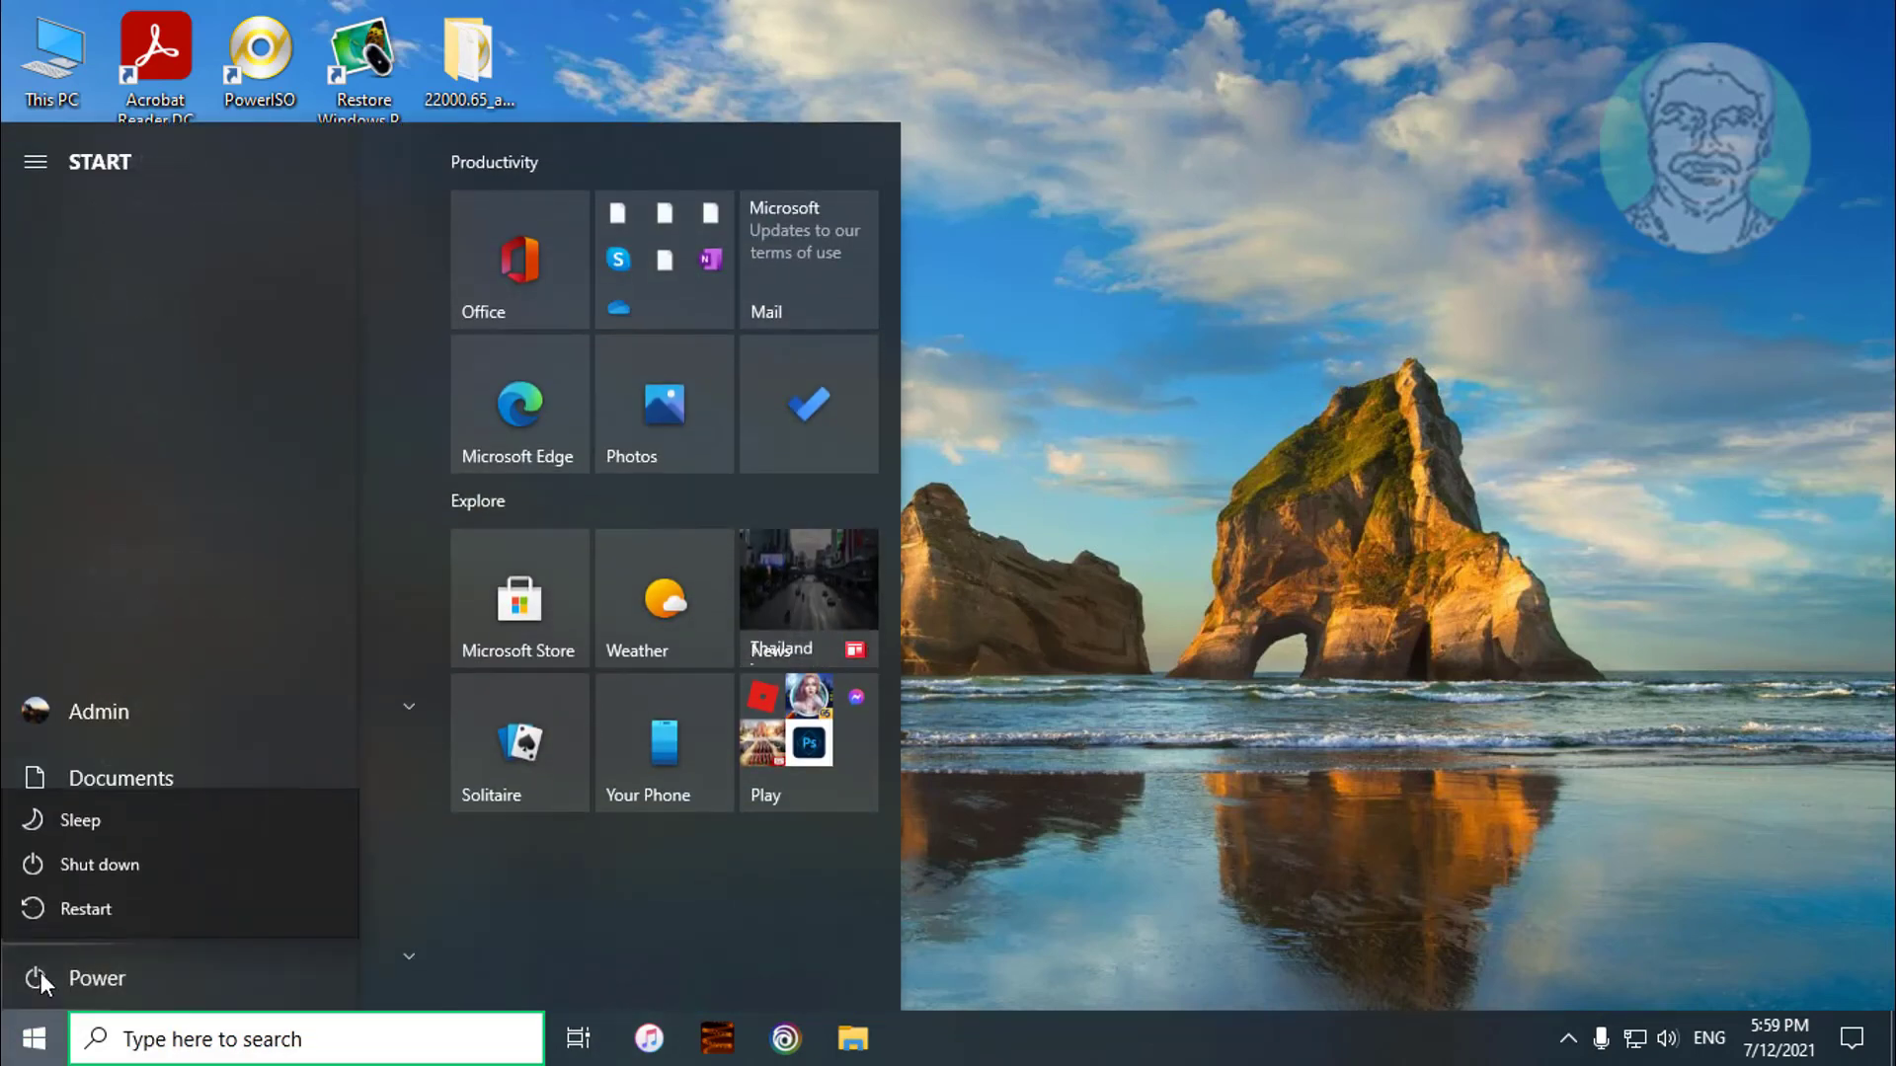
click(100, 899)
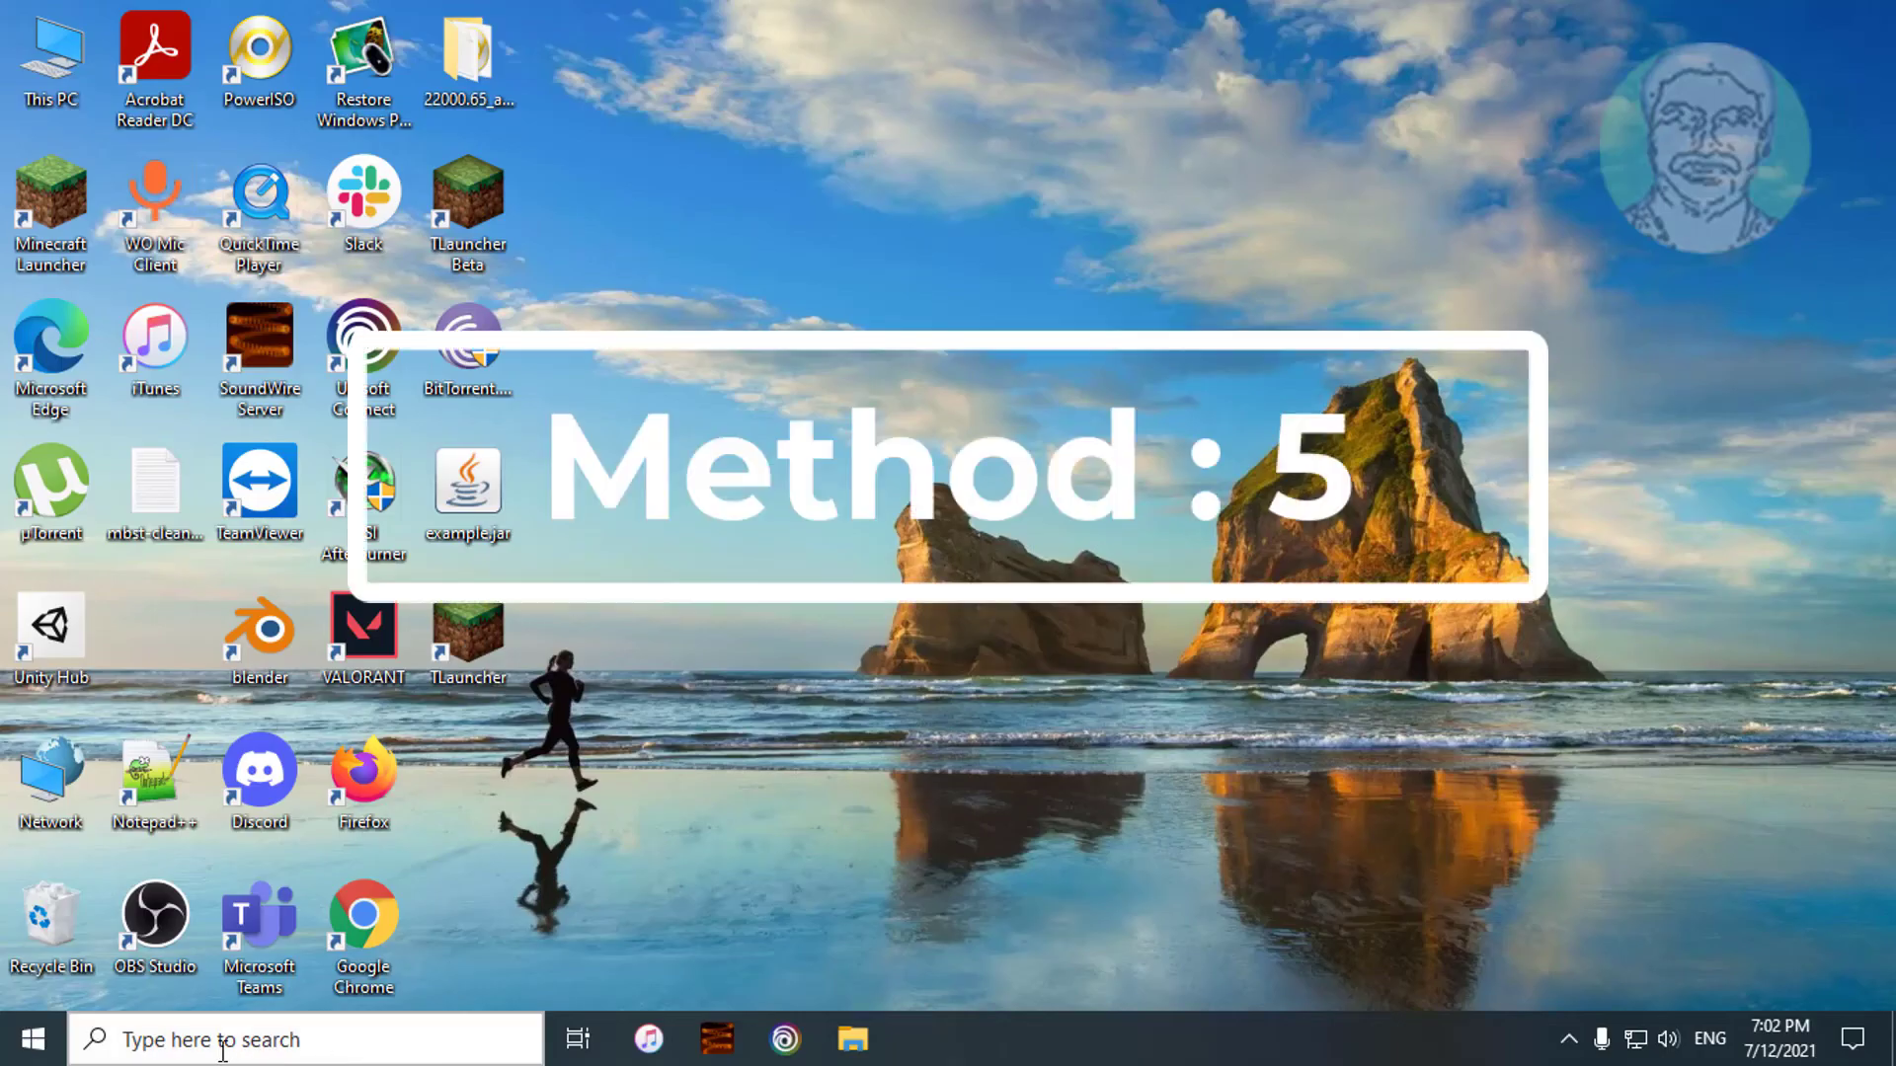
Step: Search 'device manager' in the taskbar and launch Device Manager from the results
click(215, 1040)
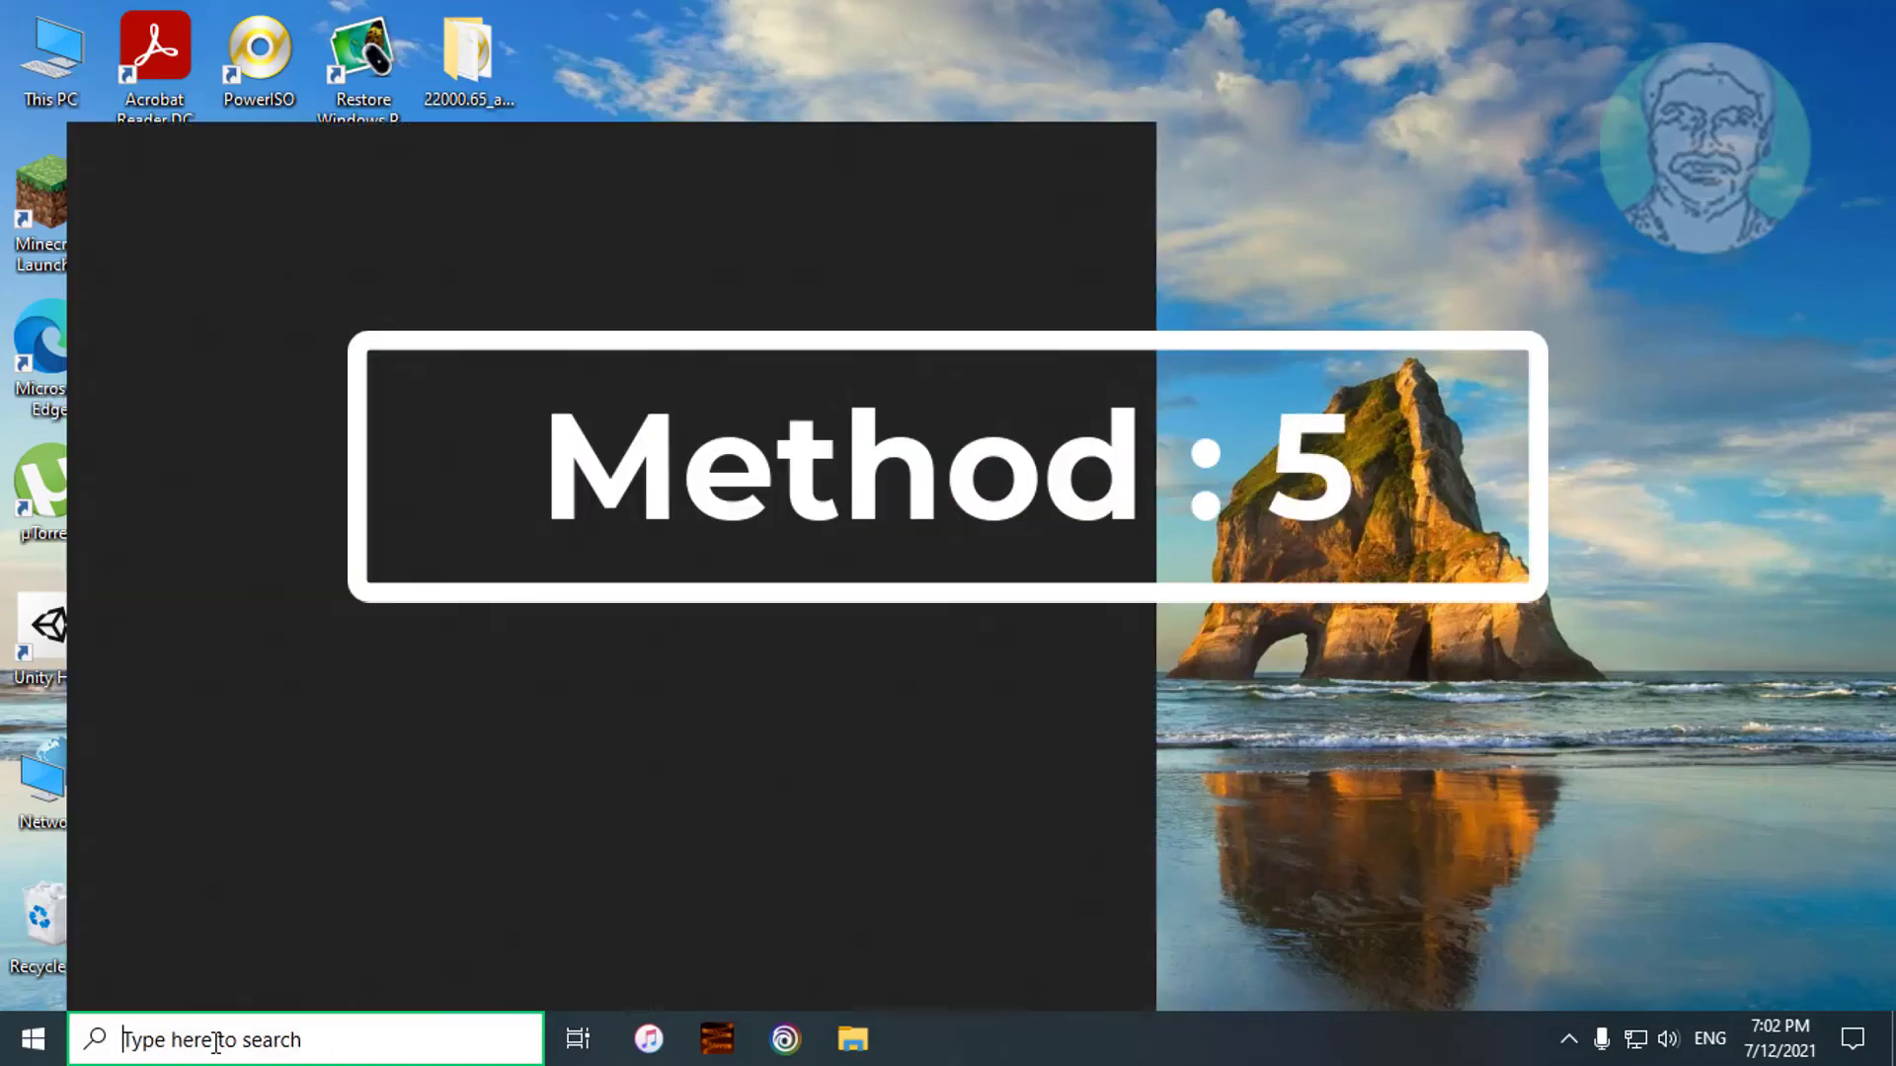
text(device)
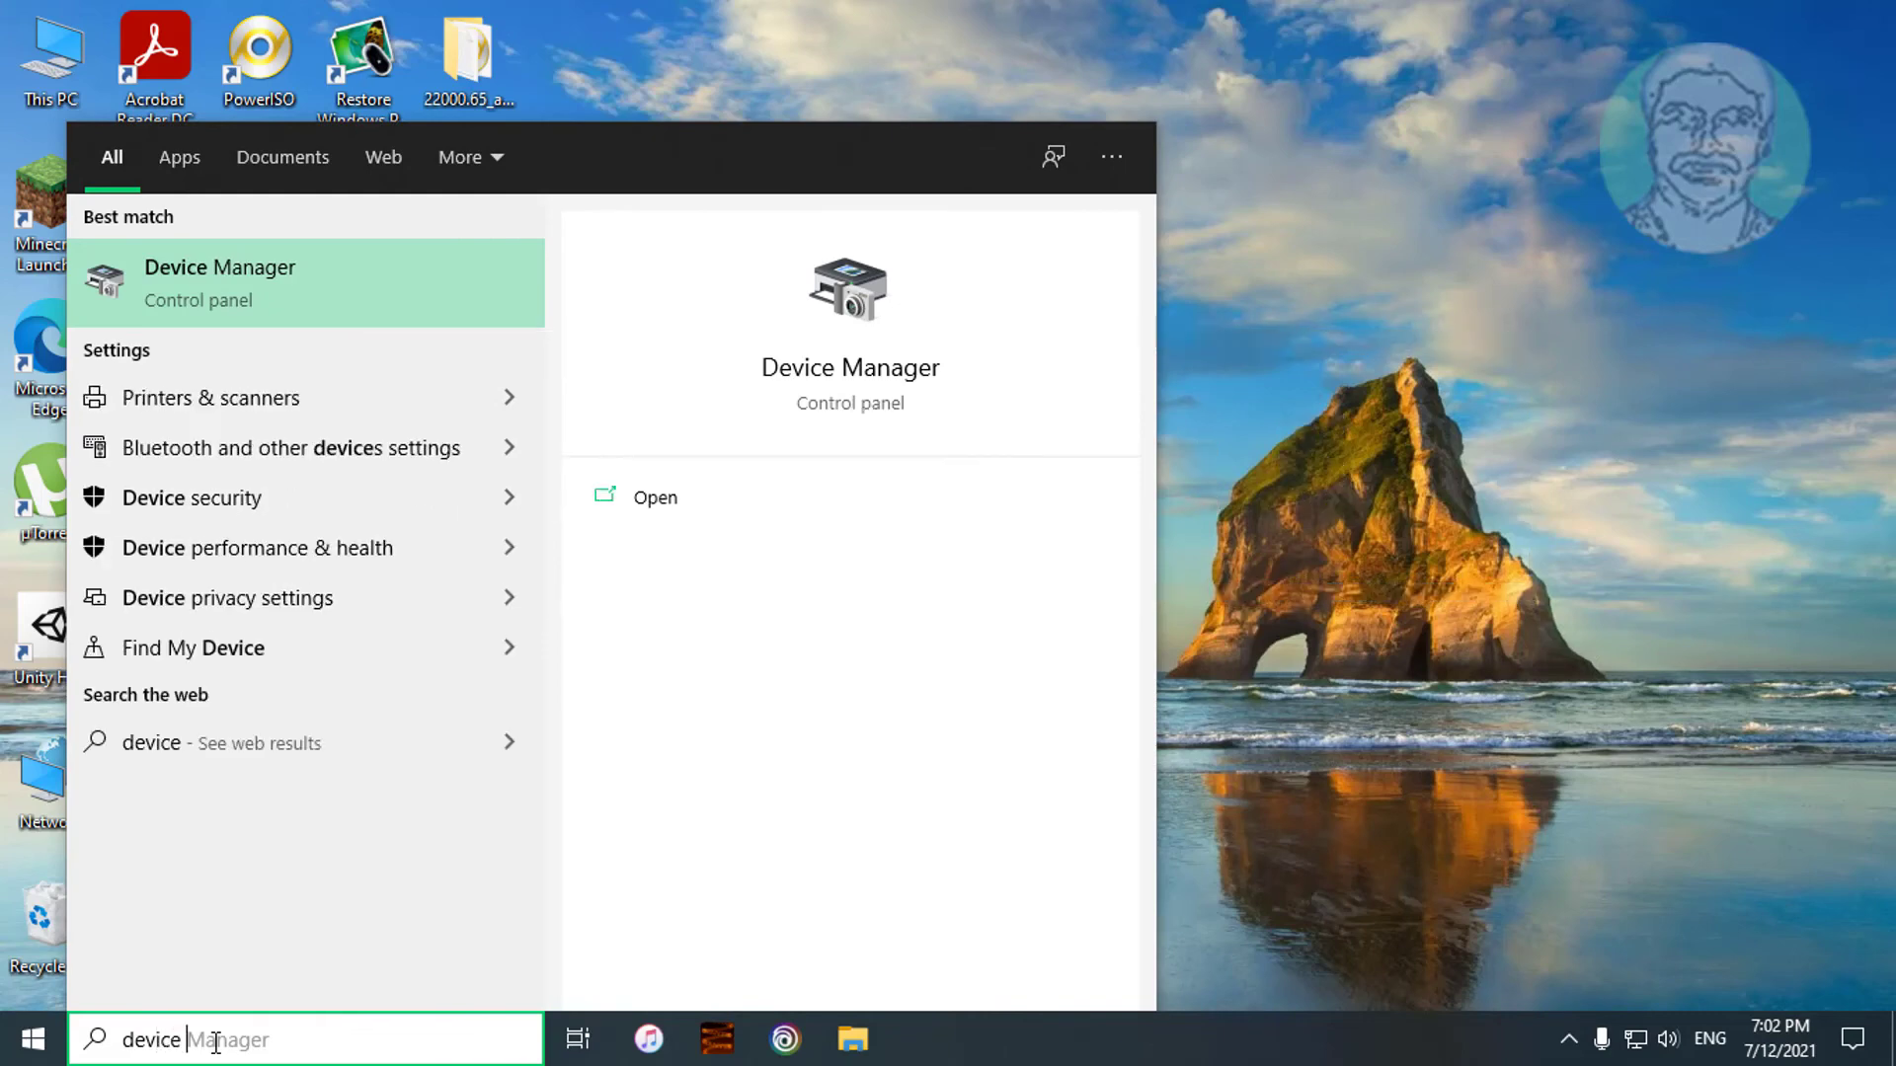
text( manager)
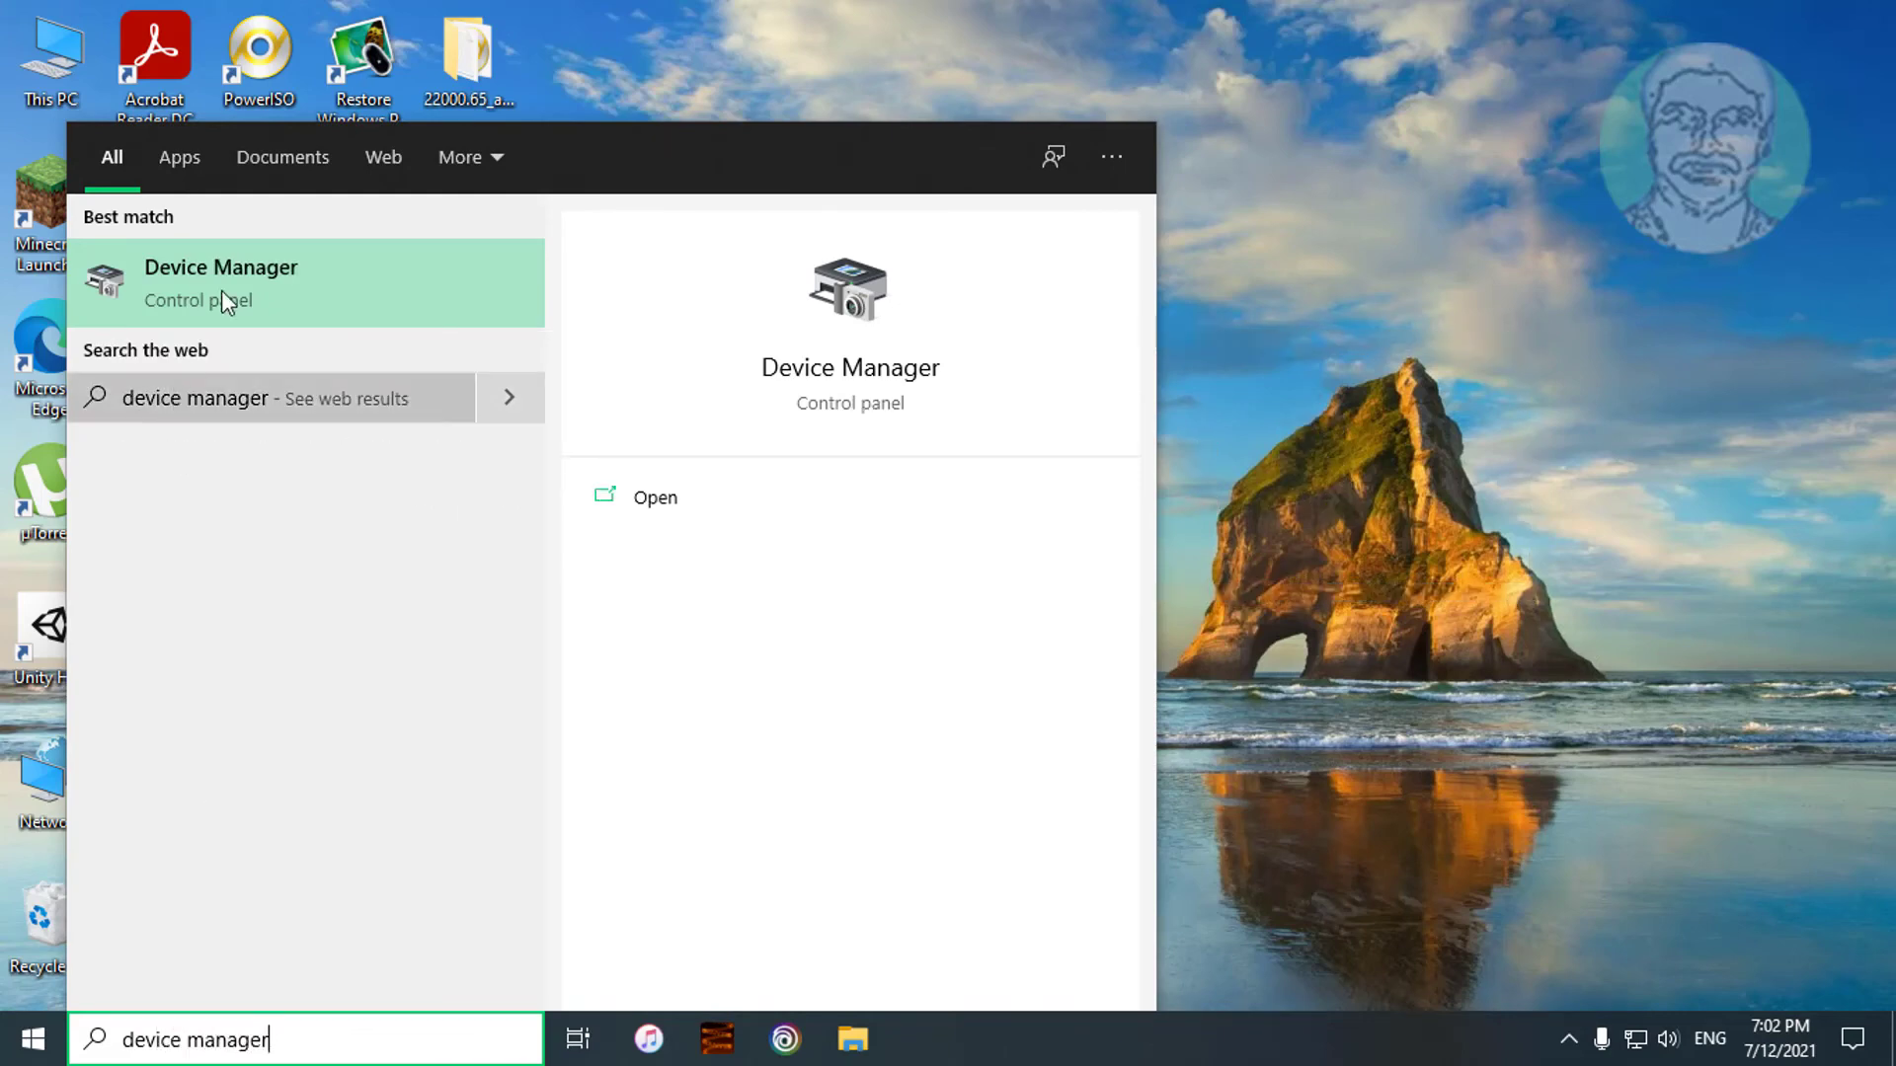
click(230, 286)
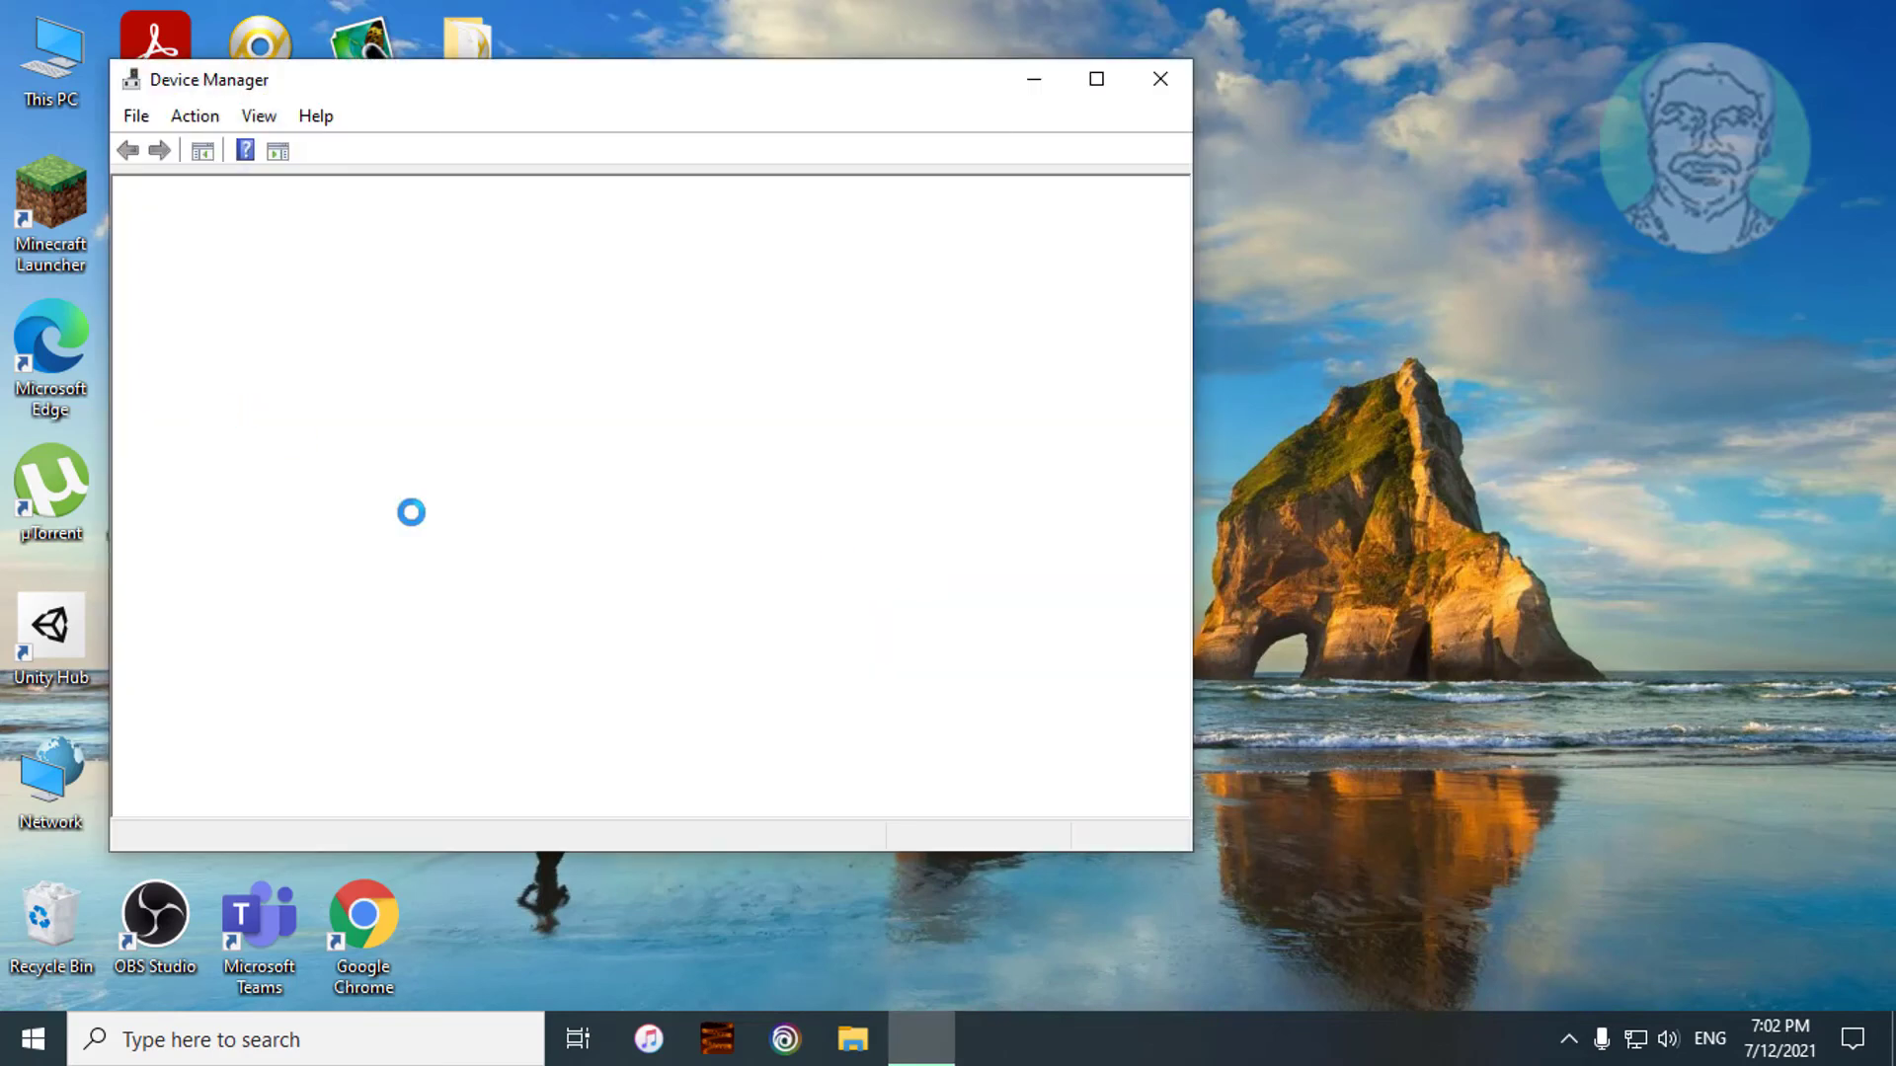
Step: Begin Add legacy hardware, choosing 'Install the hardware that I manually select from a list'
click(195, 116)
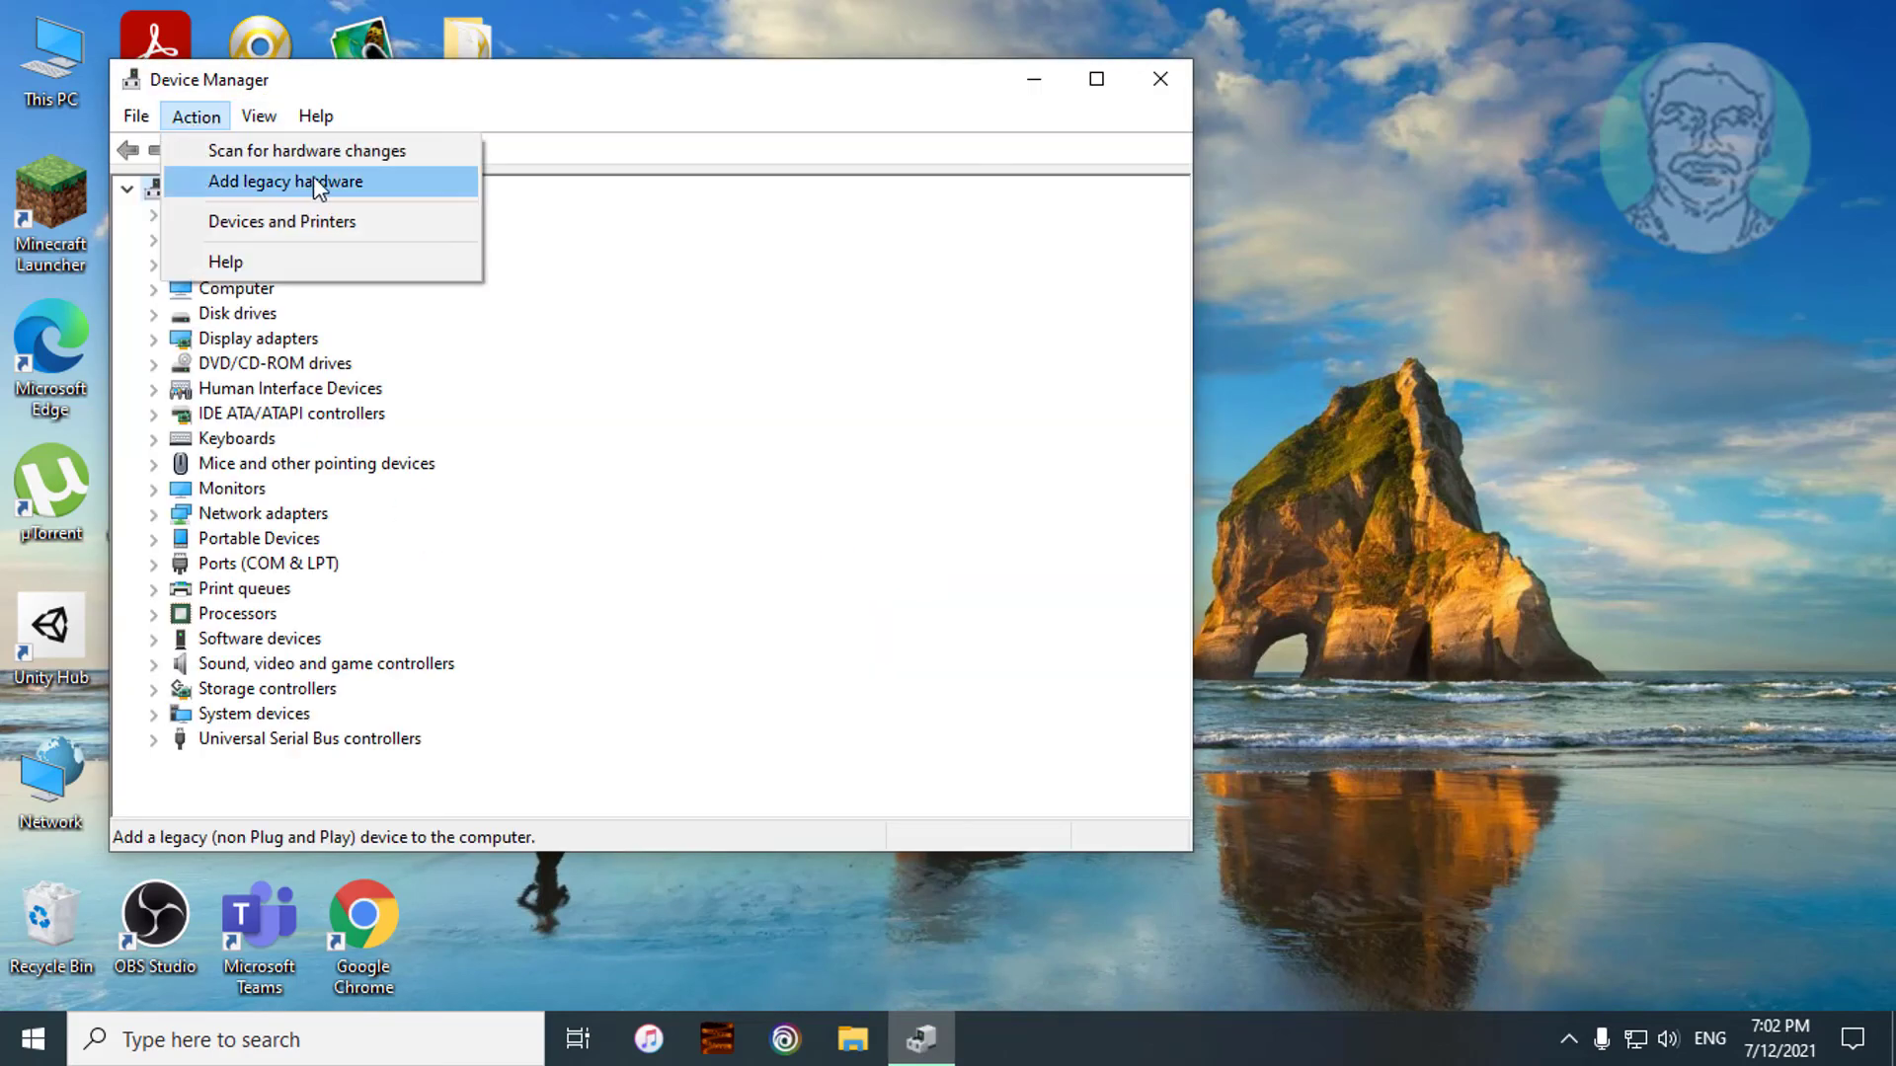
click(282, 183)
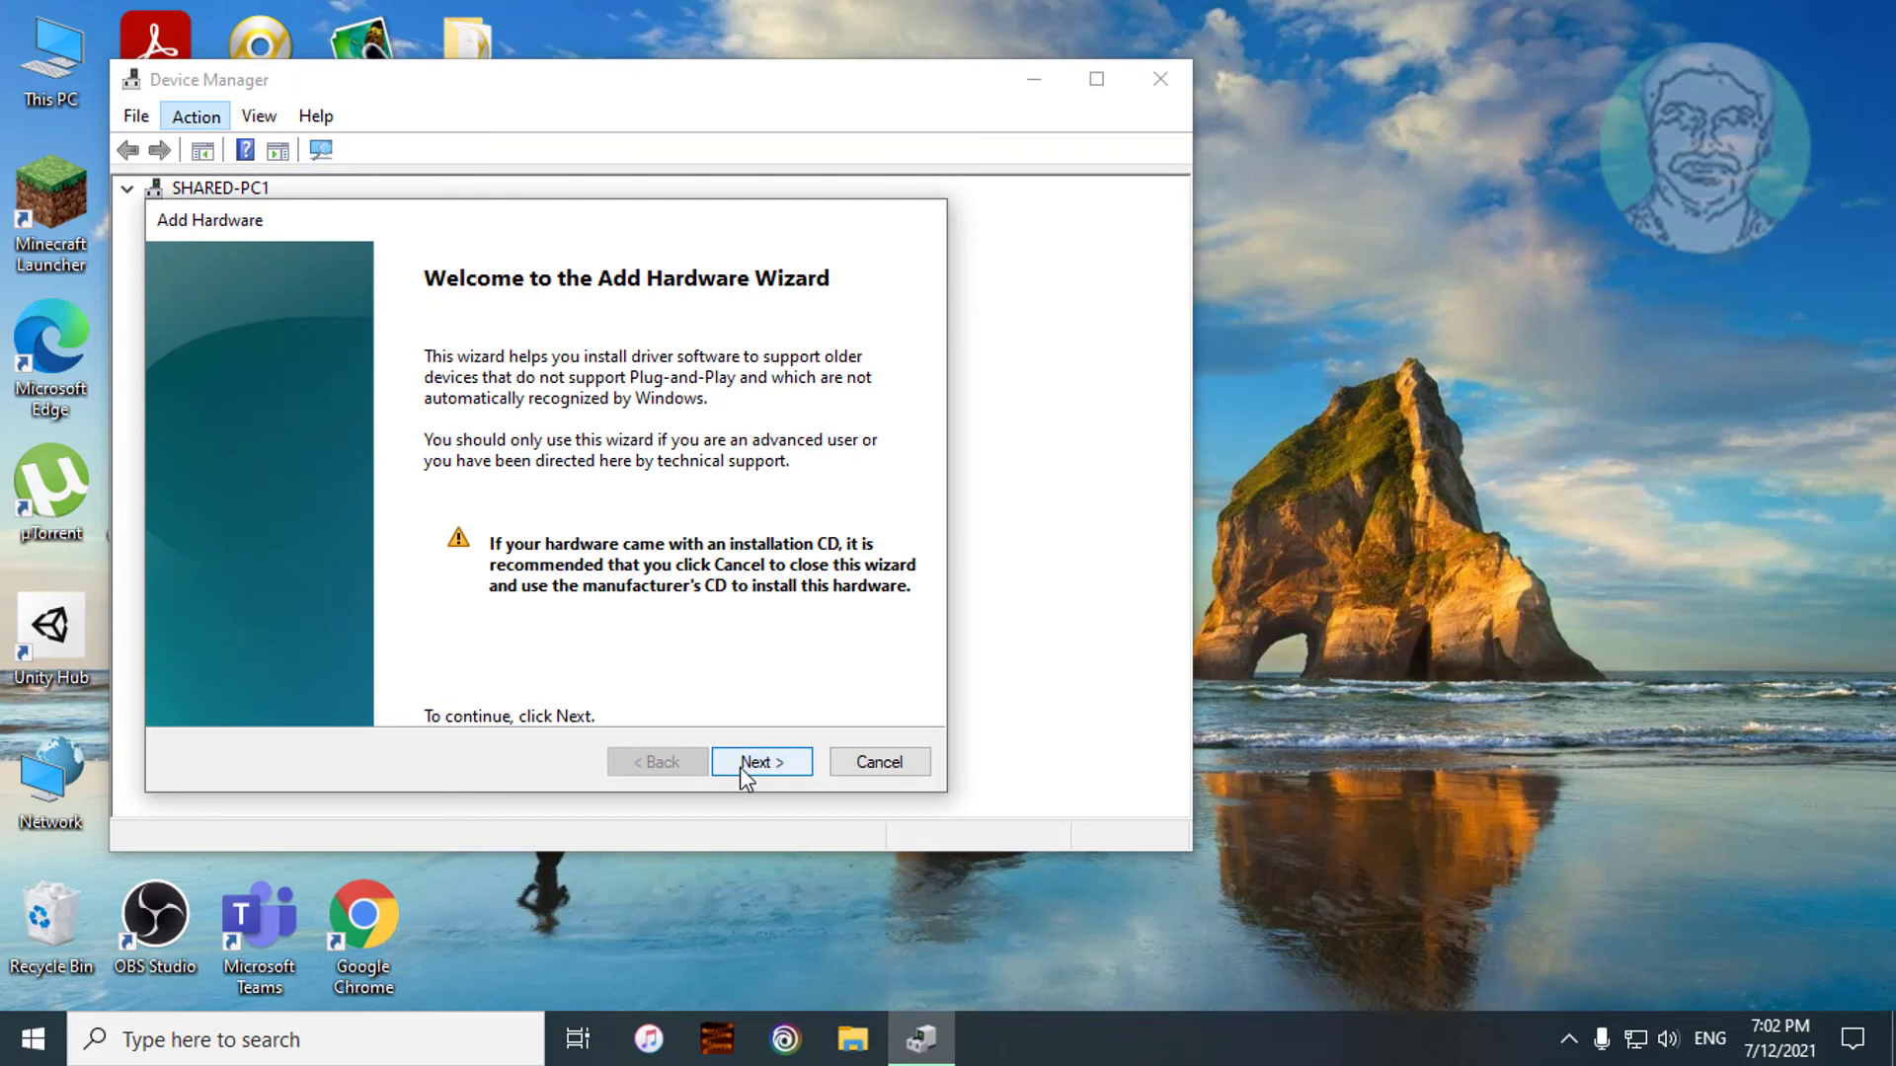
click(739, 766)
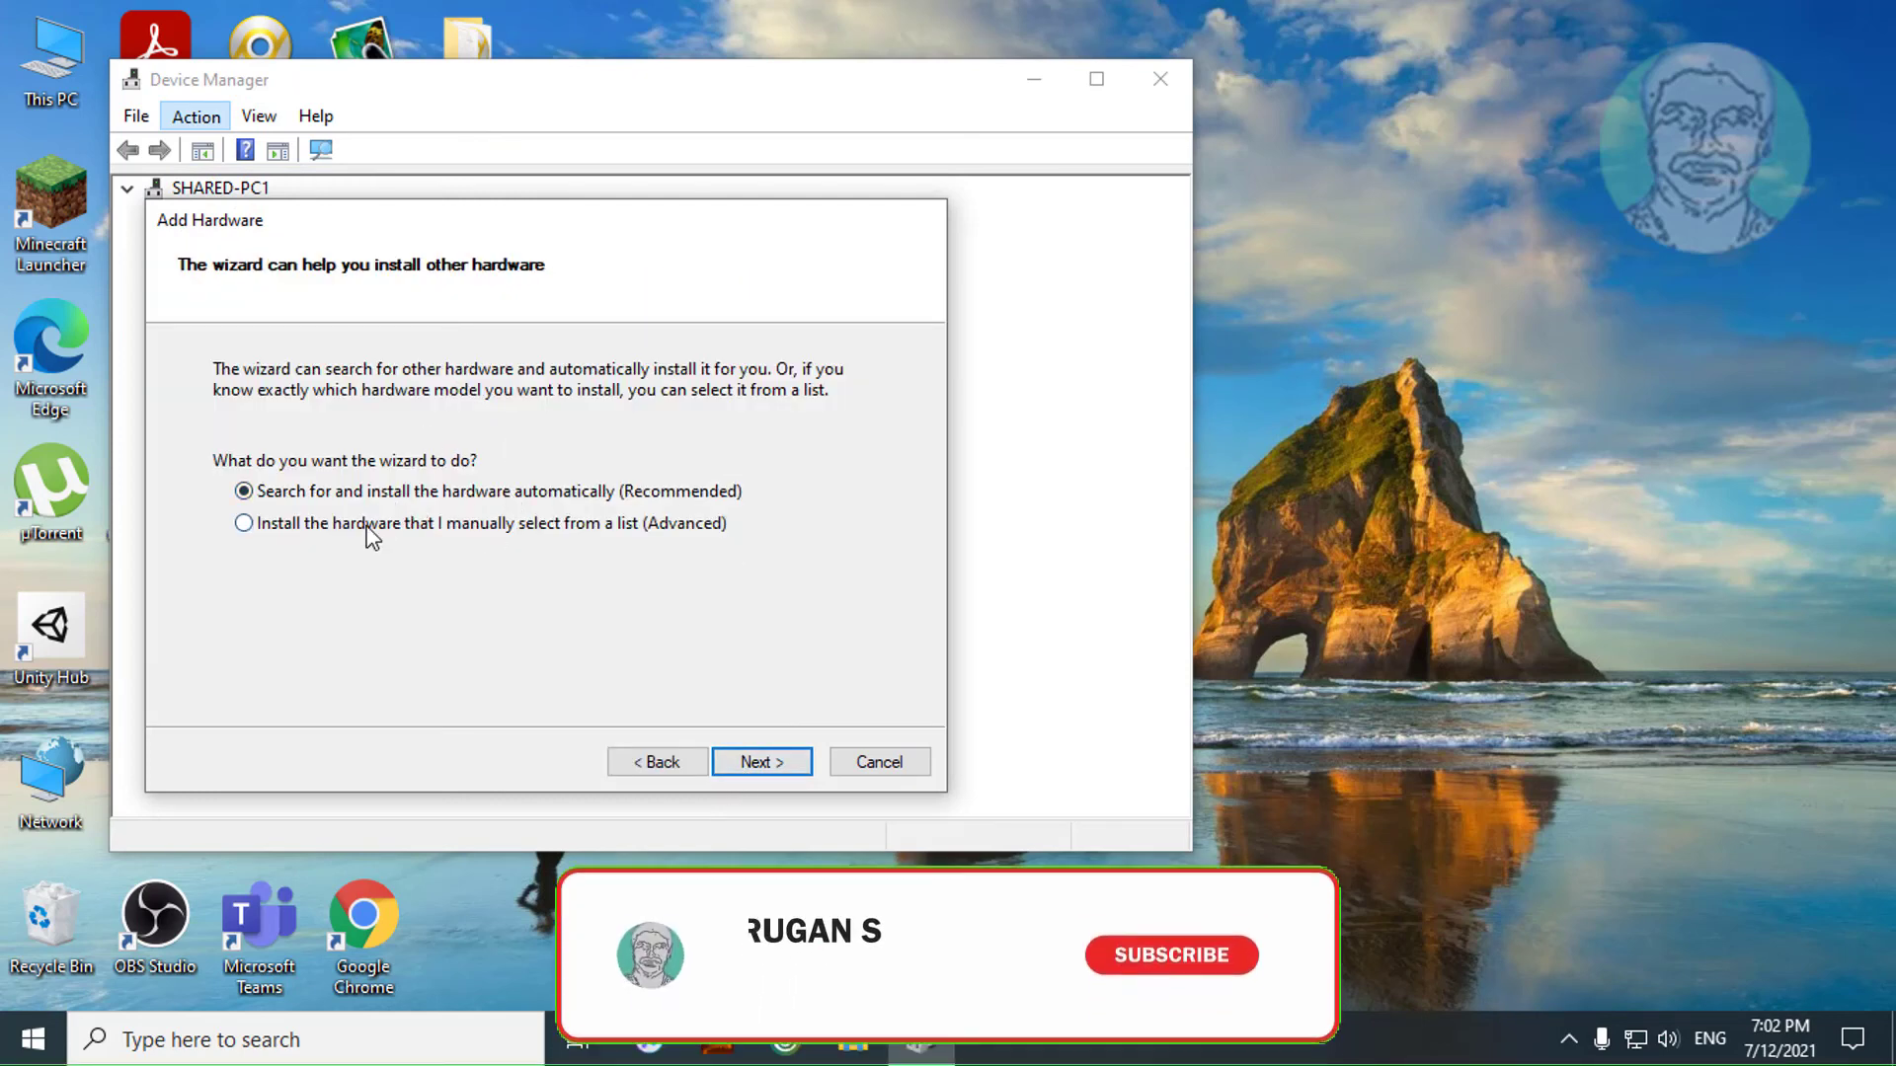
click(242, 523)
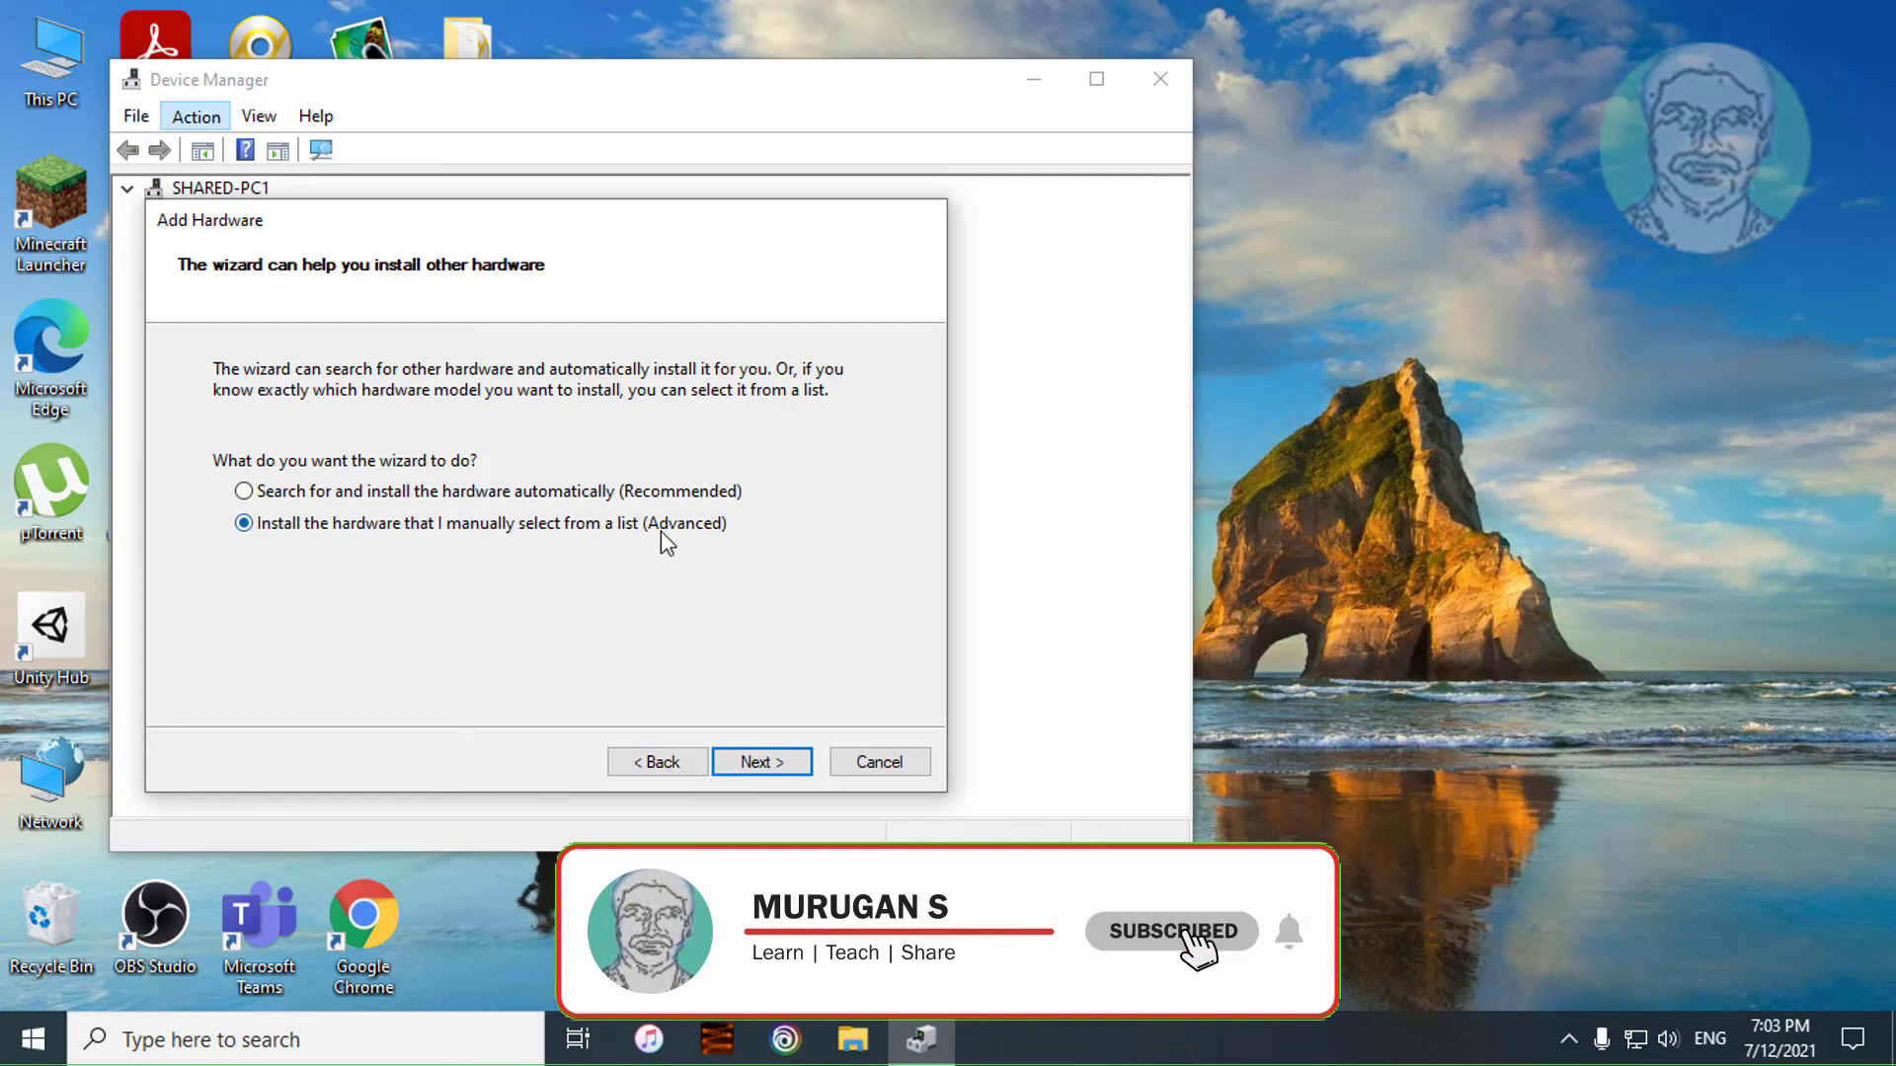
click(756, 761)
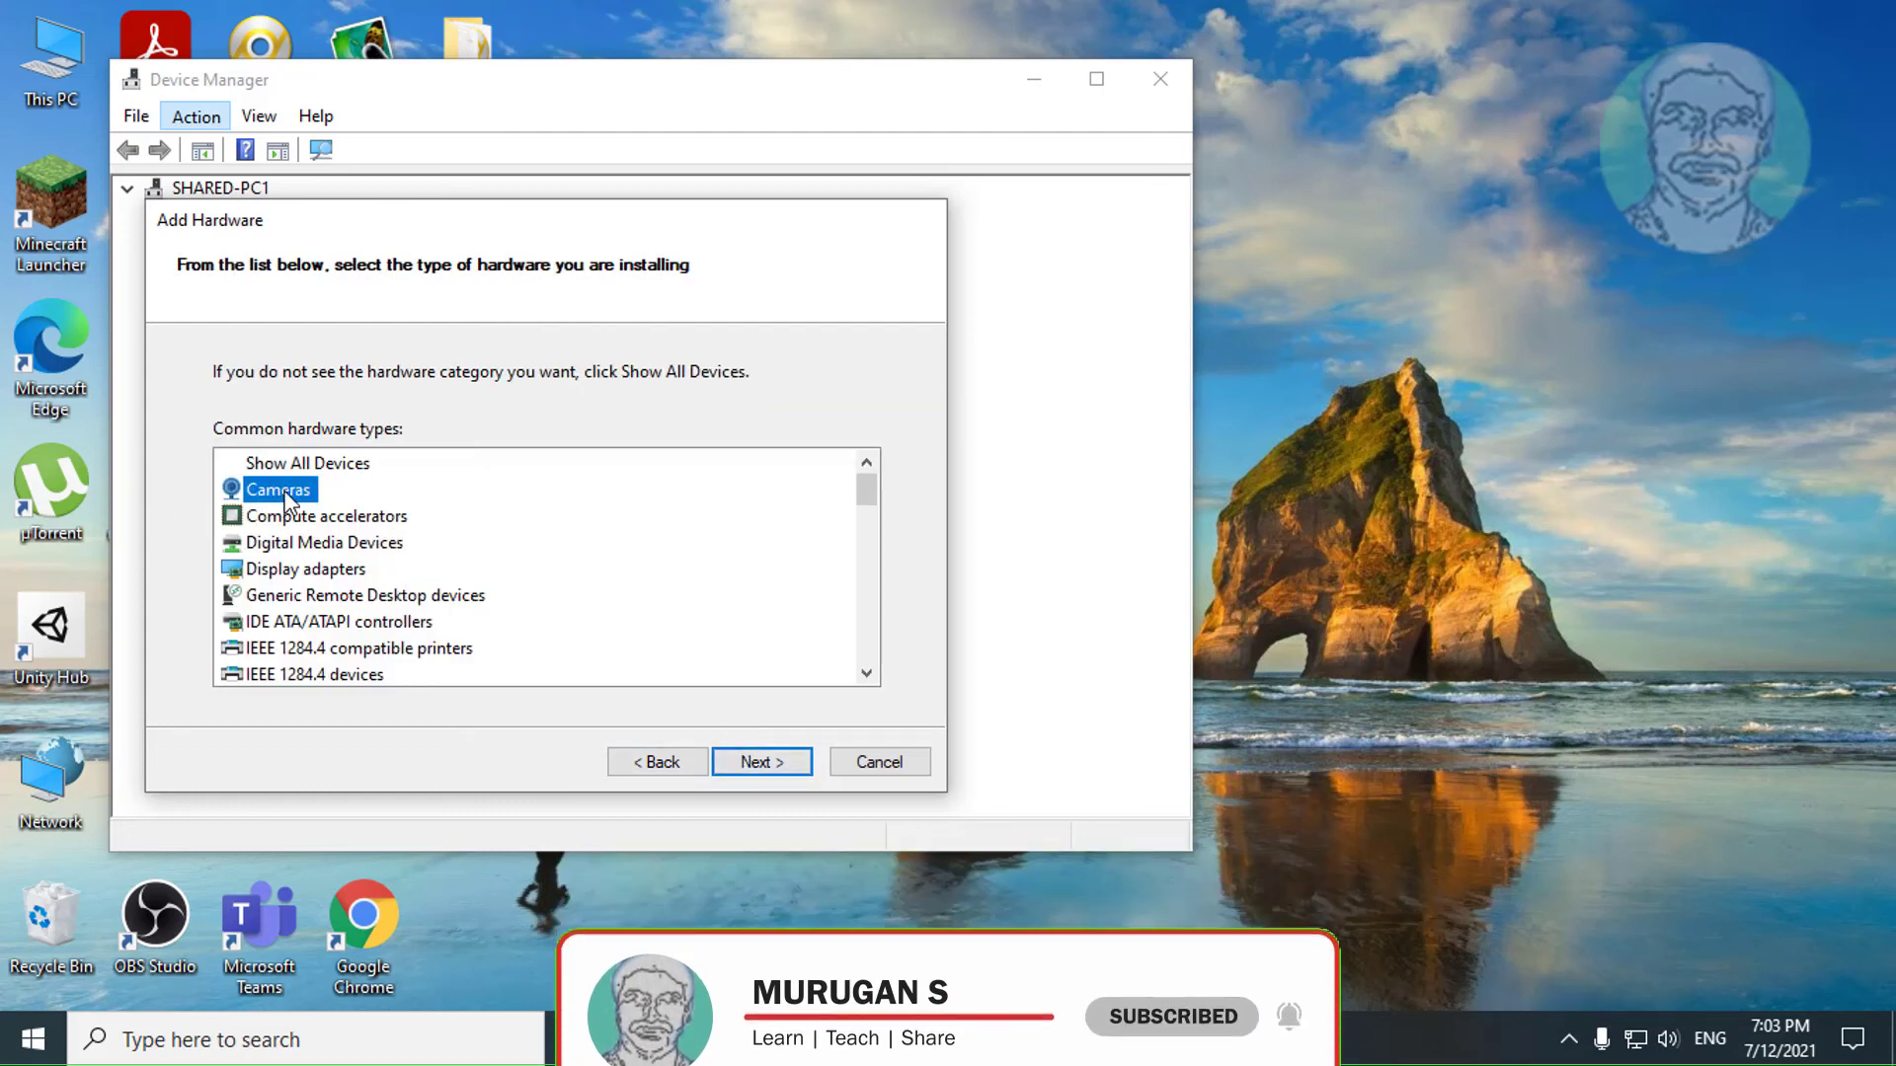
Step: Proceed with Cameras, try Have Disk, then dismiss the error and Install From Disk dialog
click(757, 765)
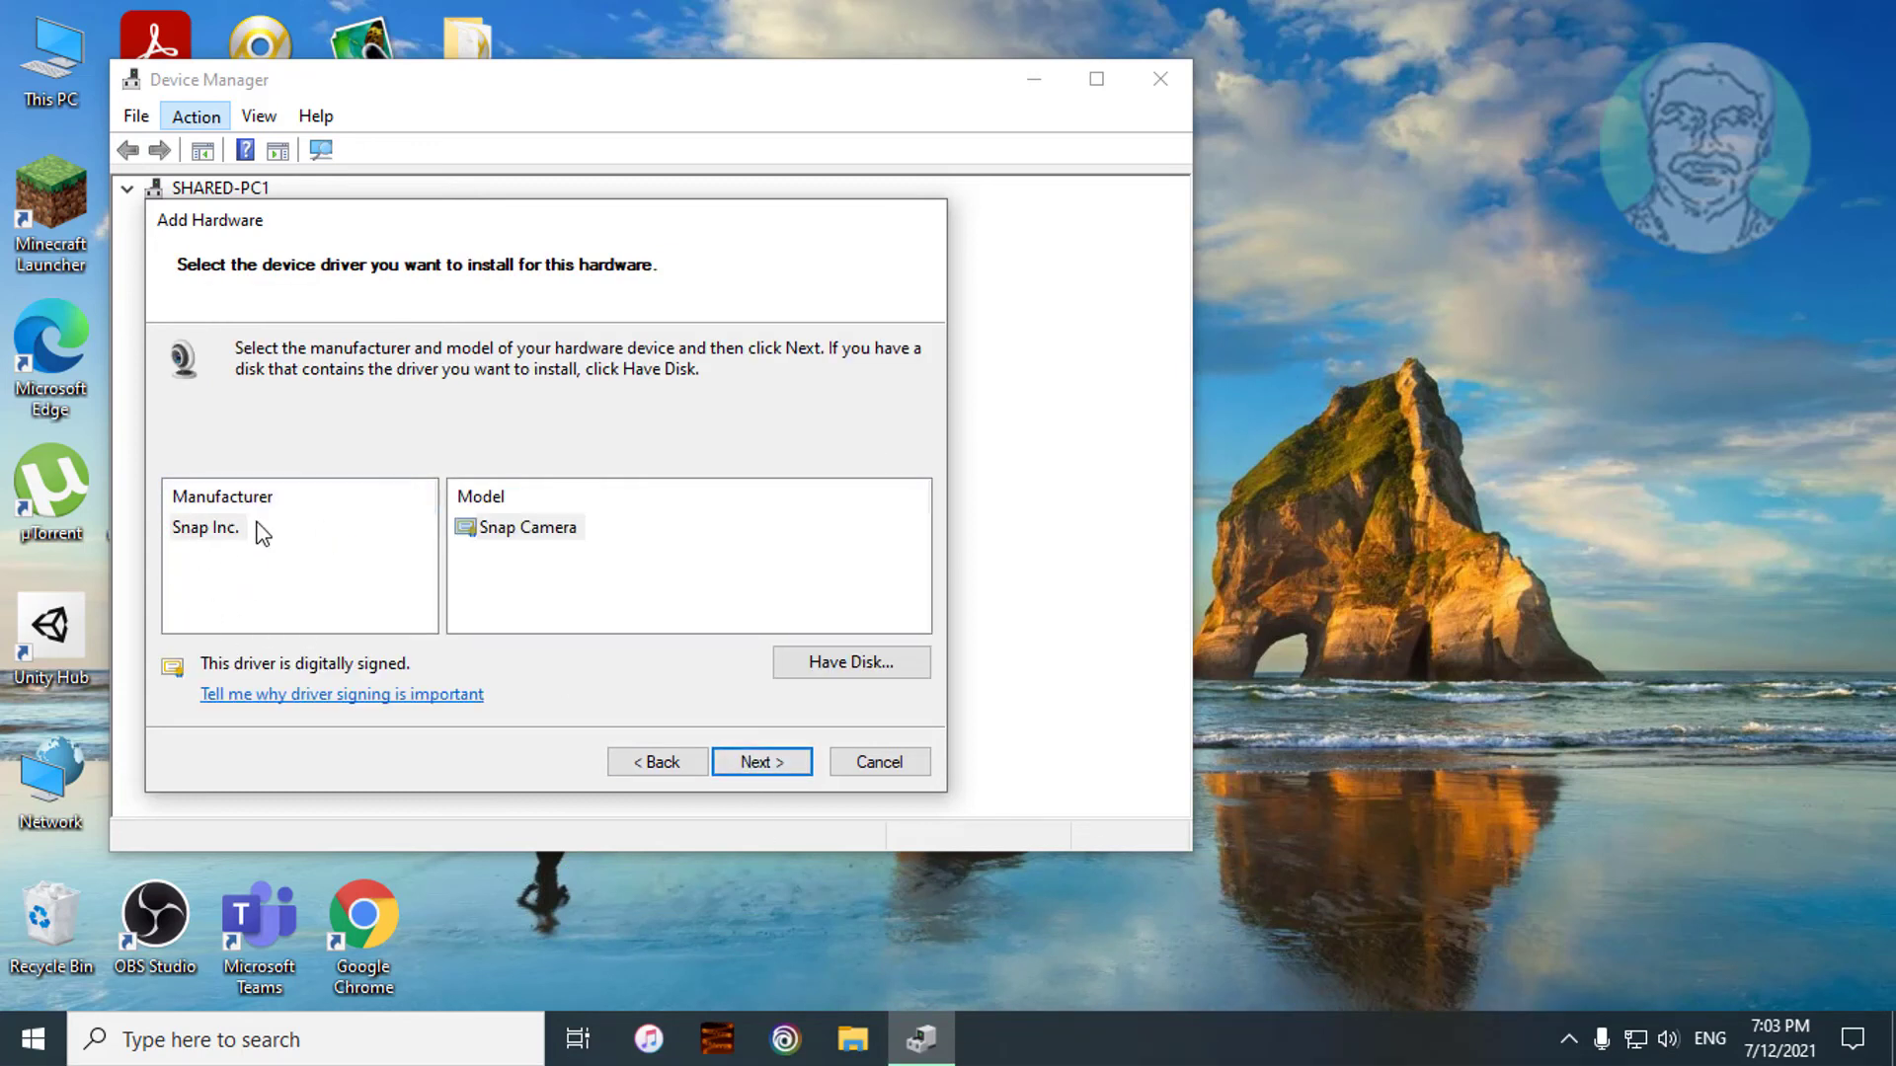
click(852, 671)
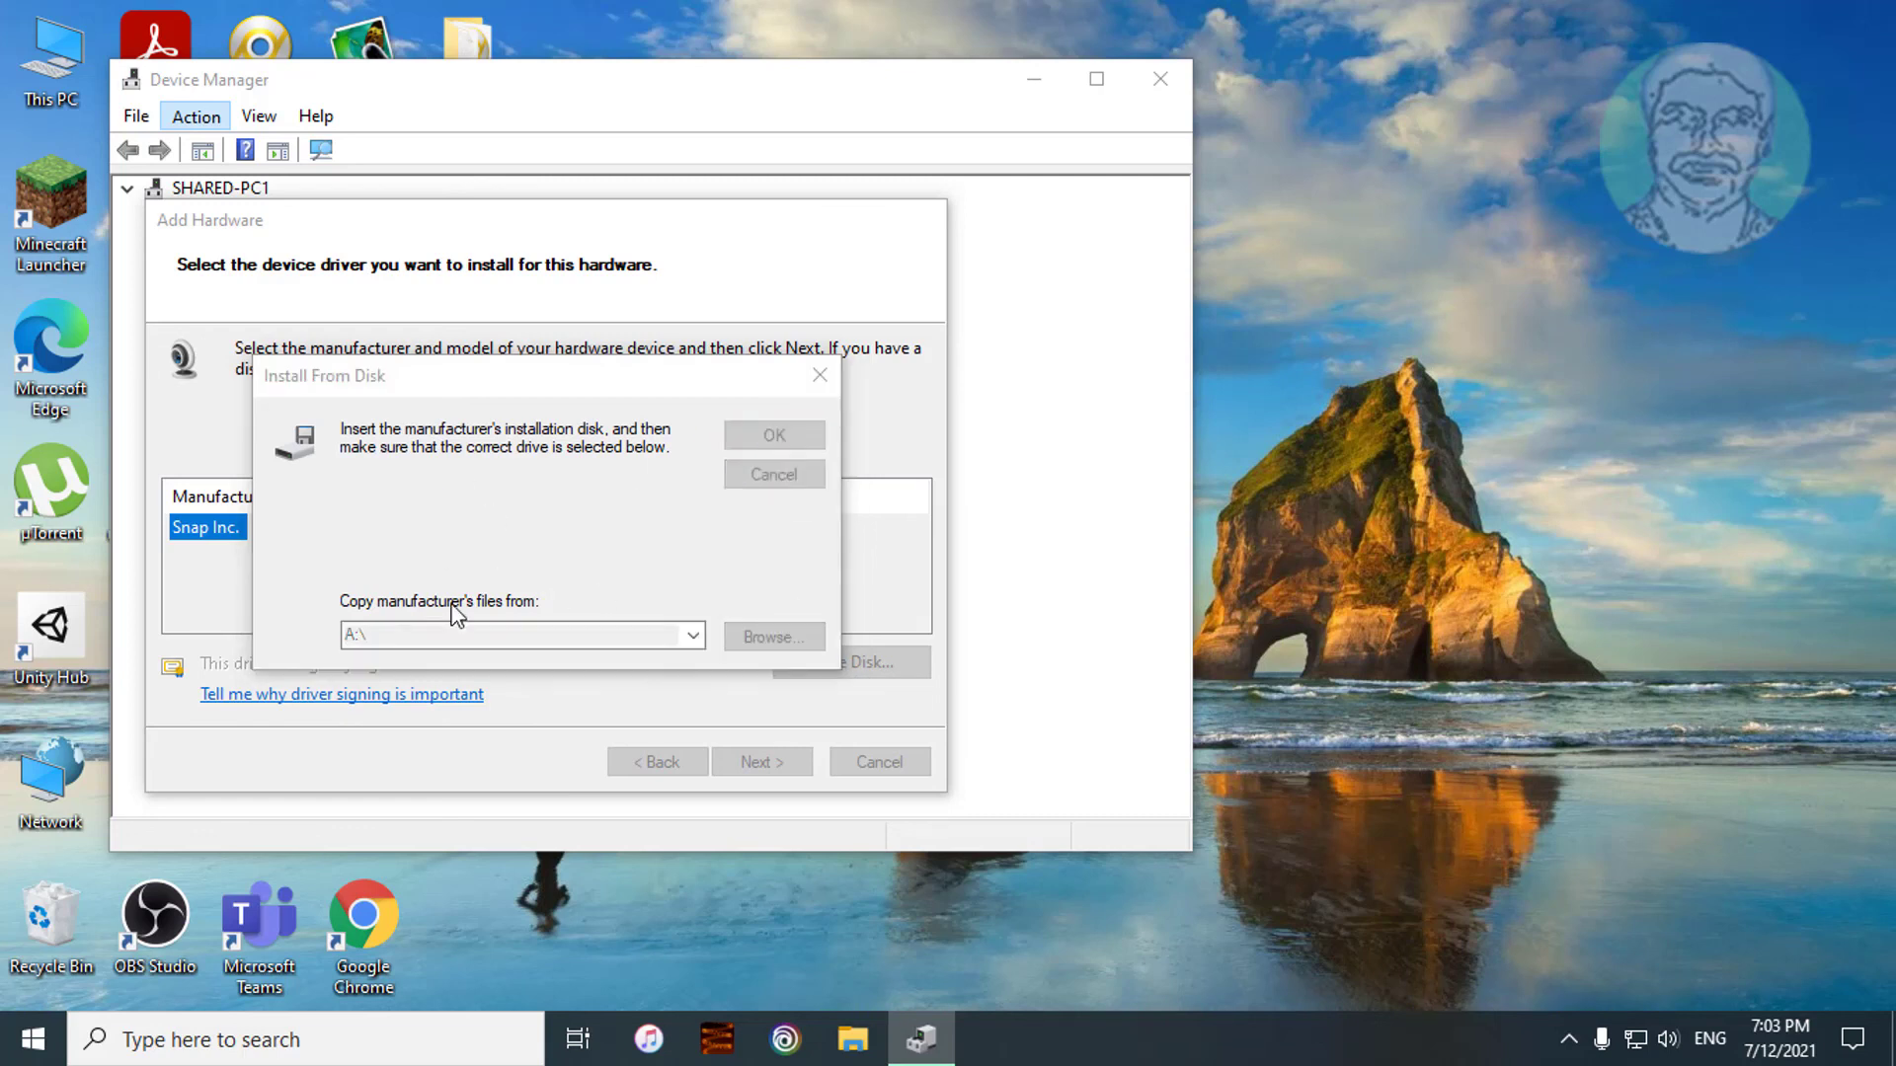
click(787, 581)
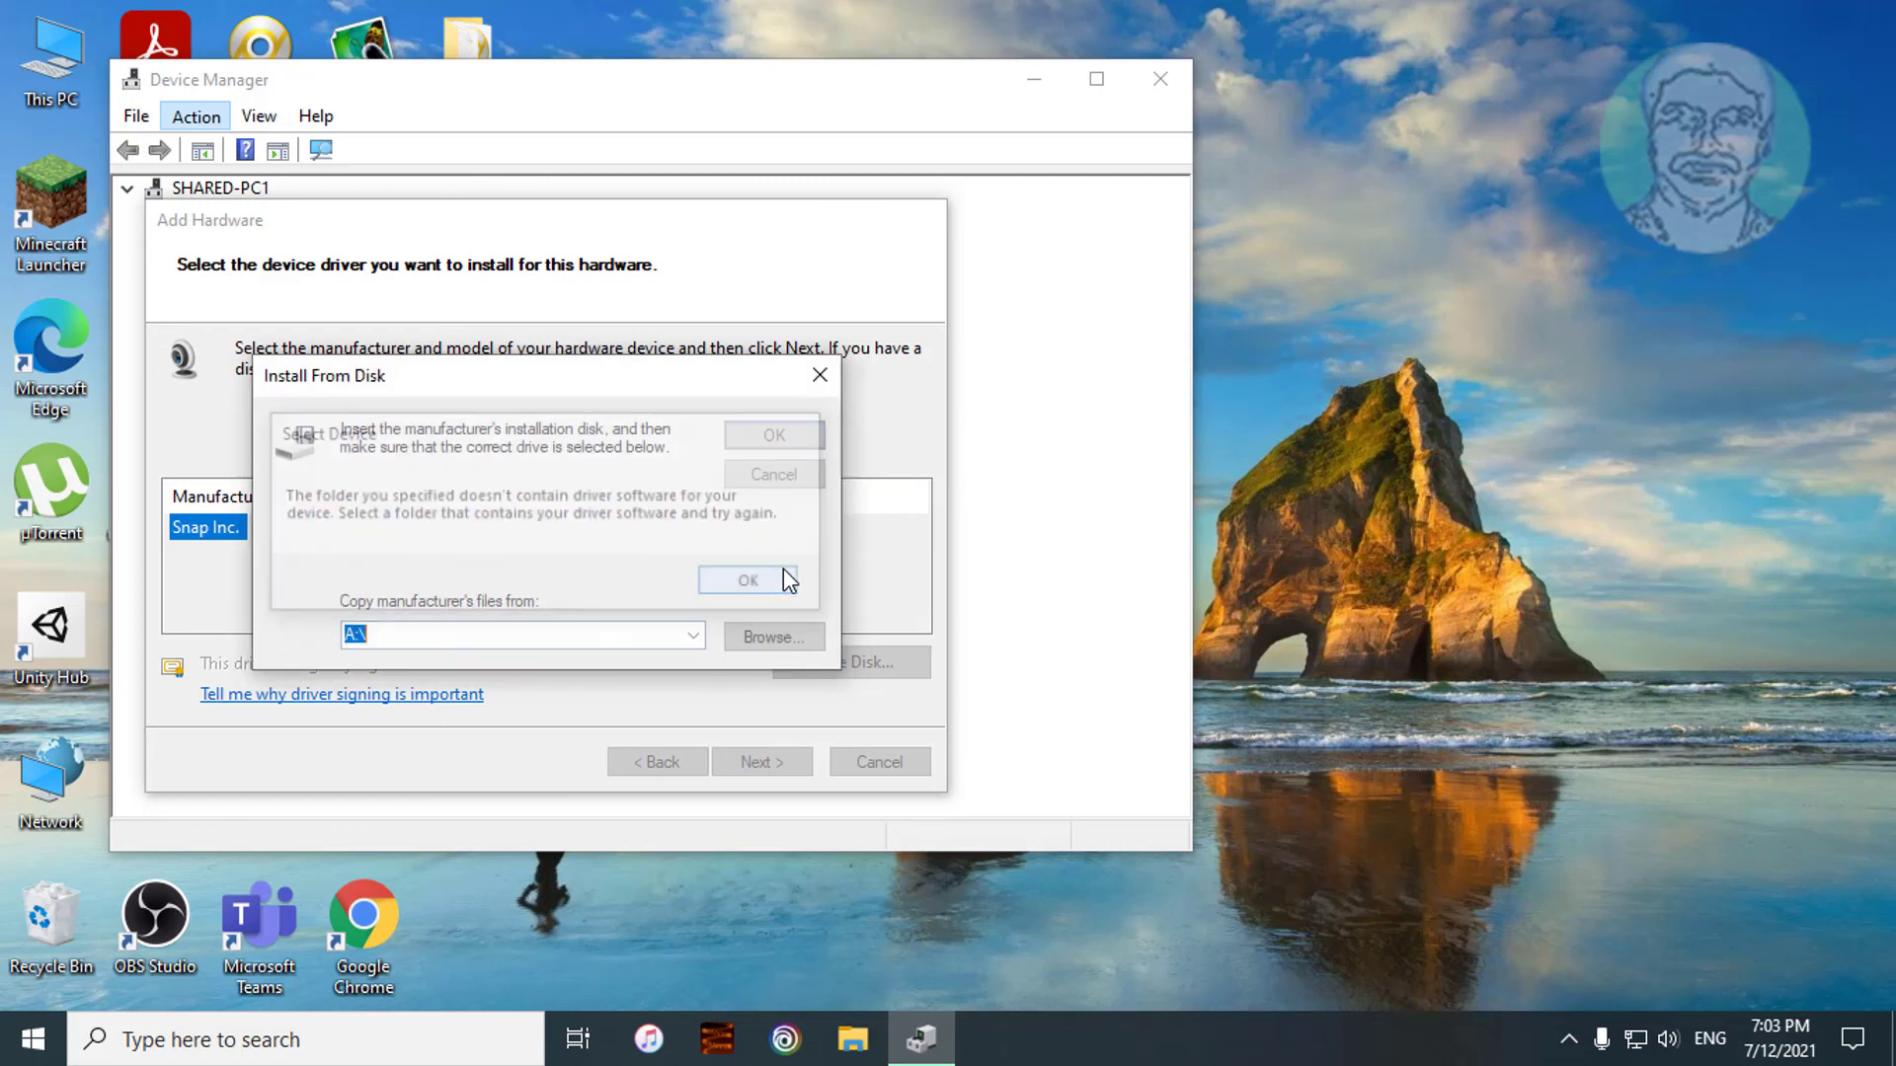
click(827, 380)
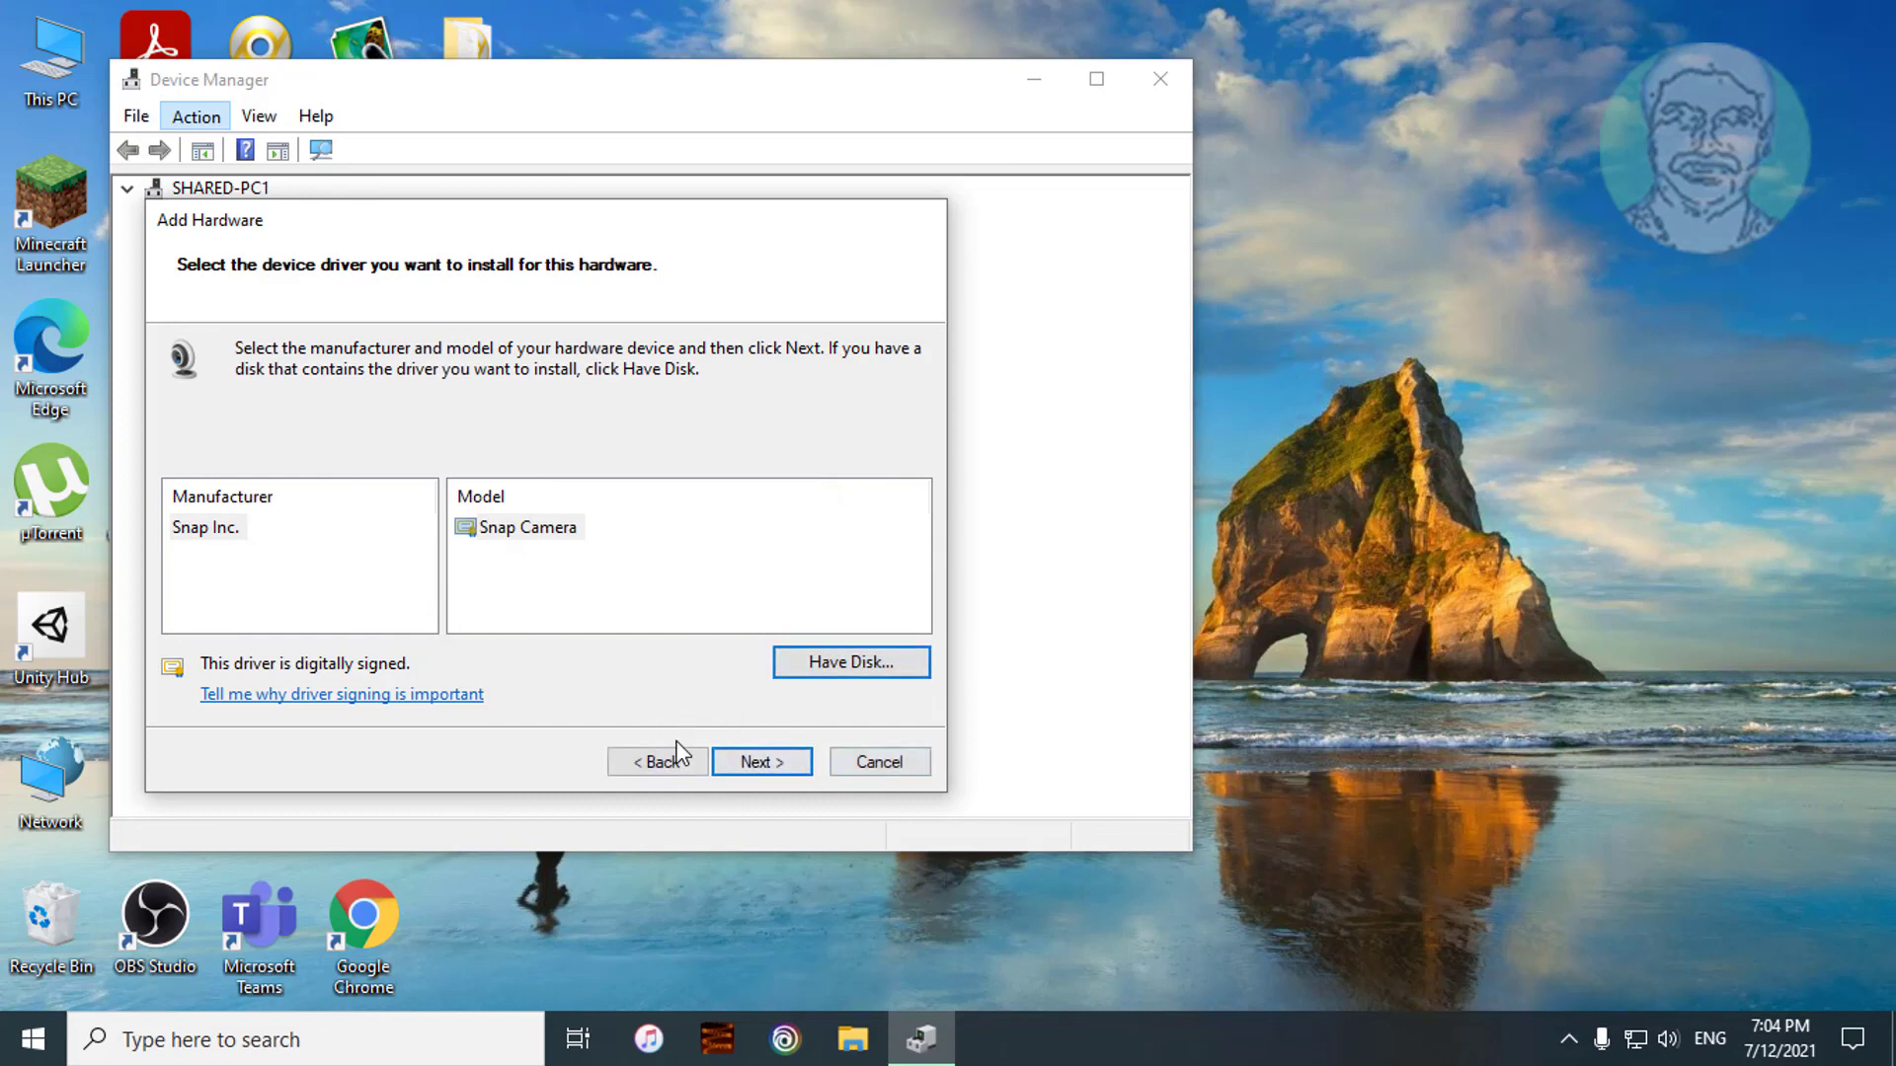